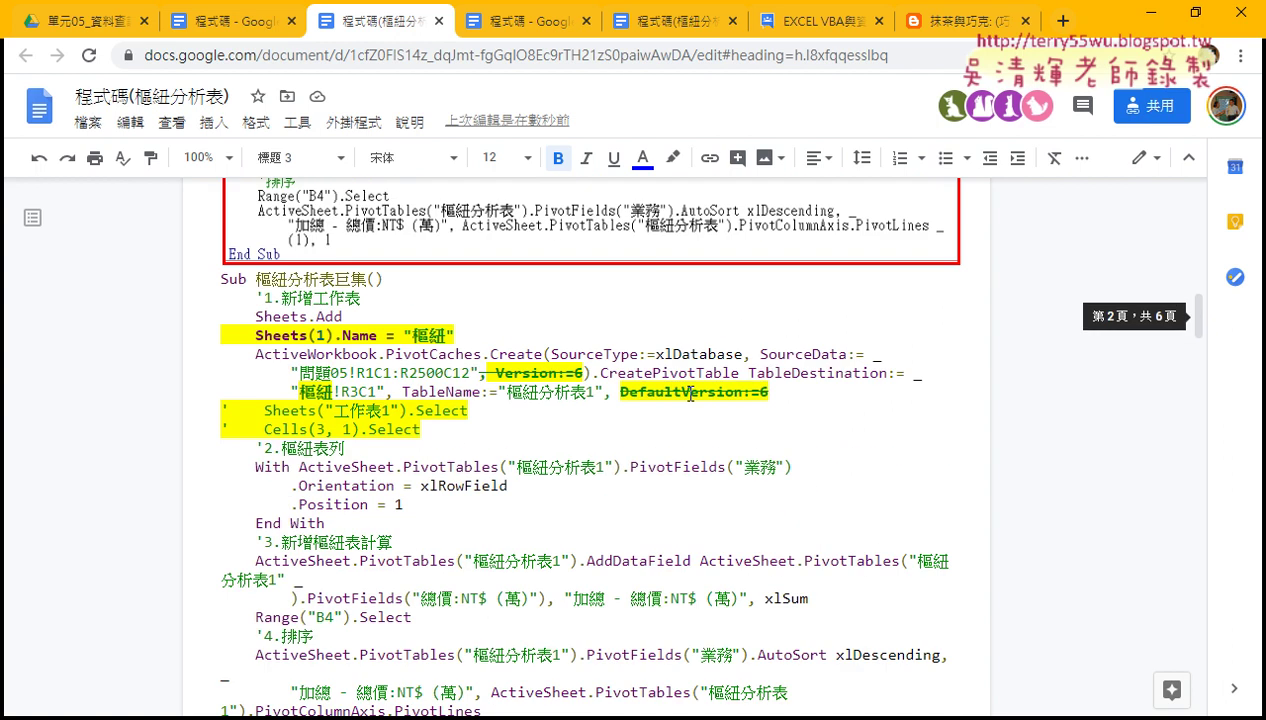
scroll(600, 380, up, 1)
- Open the 程式碼(樞紐分析表) notes from Google Drive and review the DefaultVersion:=6 argument
scroll(500, 360, down, 1)
click(309, 330)
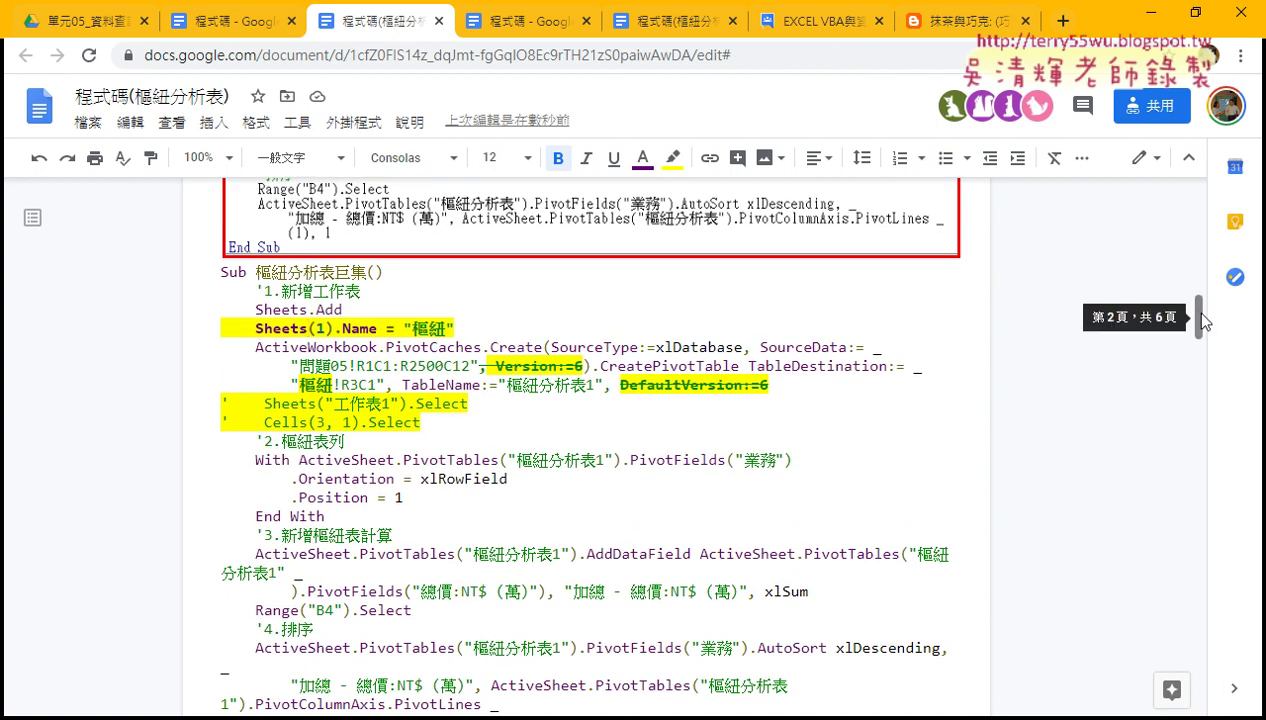
click(77, 22)
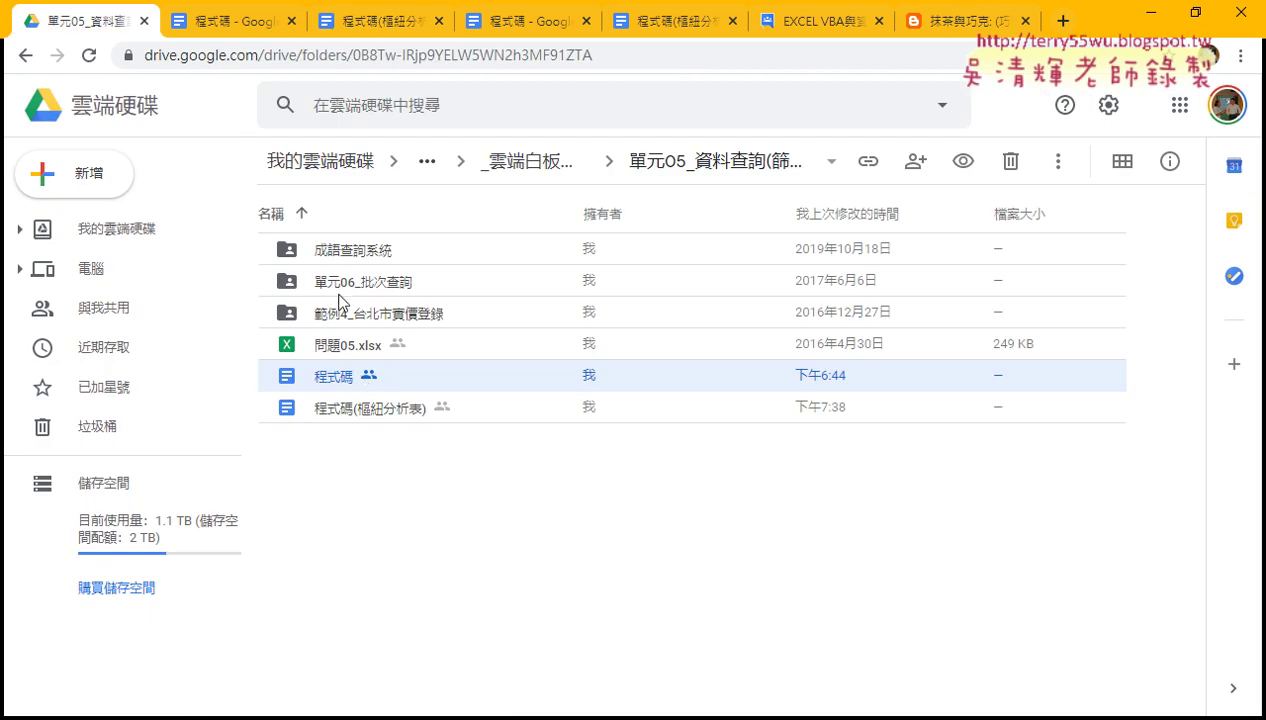
click(362, 408)
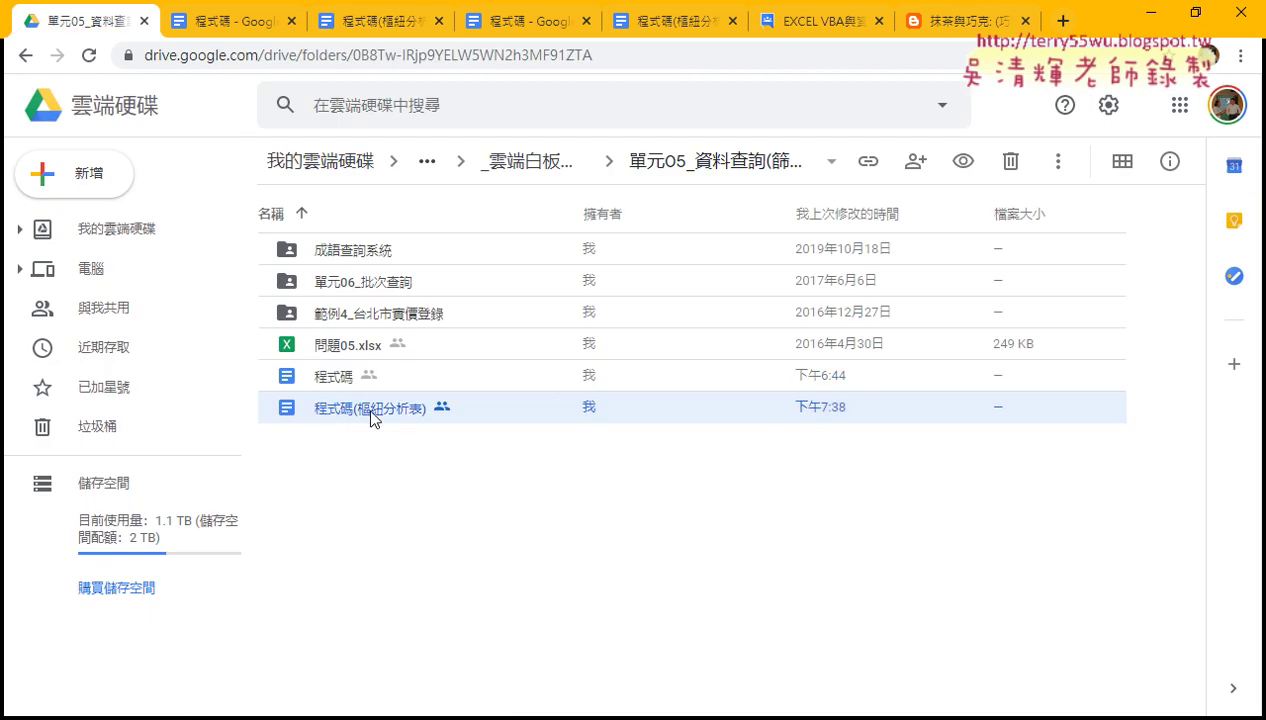
click(330, 22)
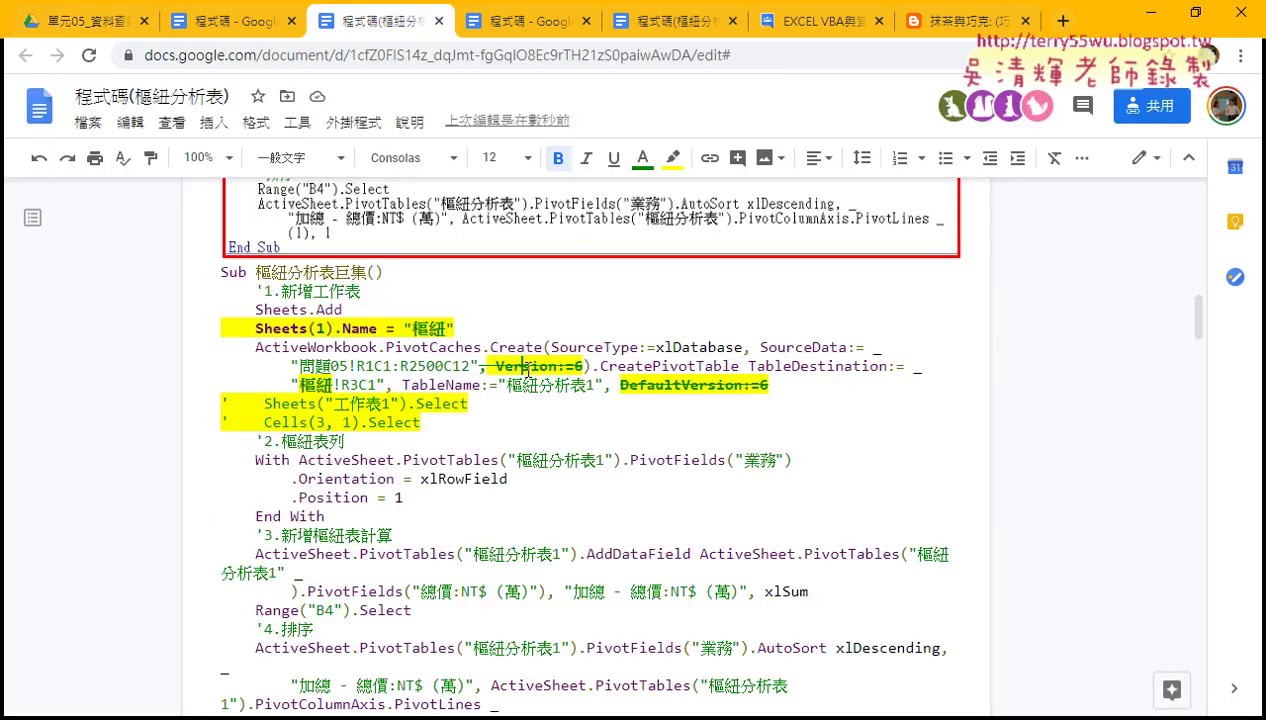
drag(490, 366, 752, 391)
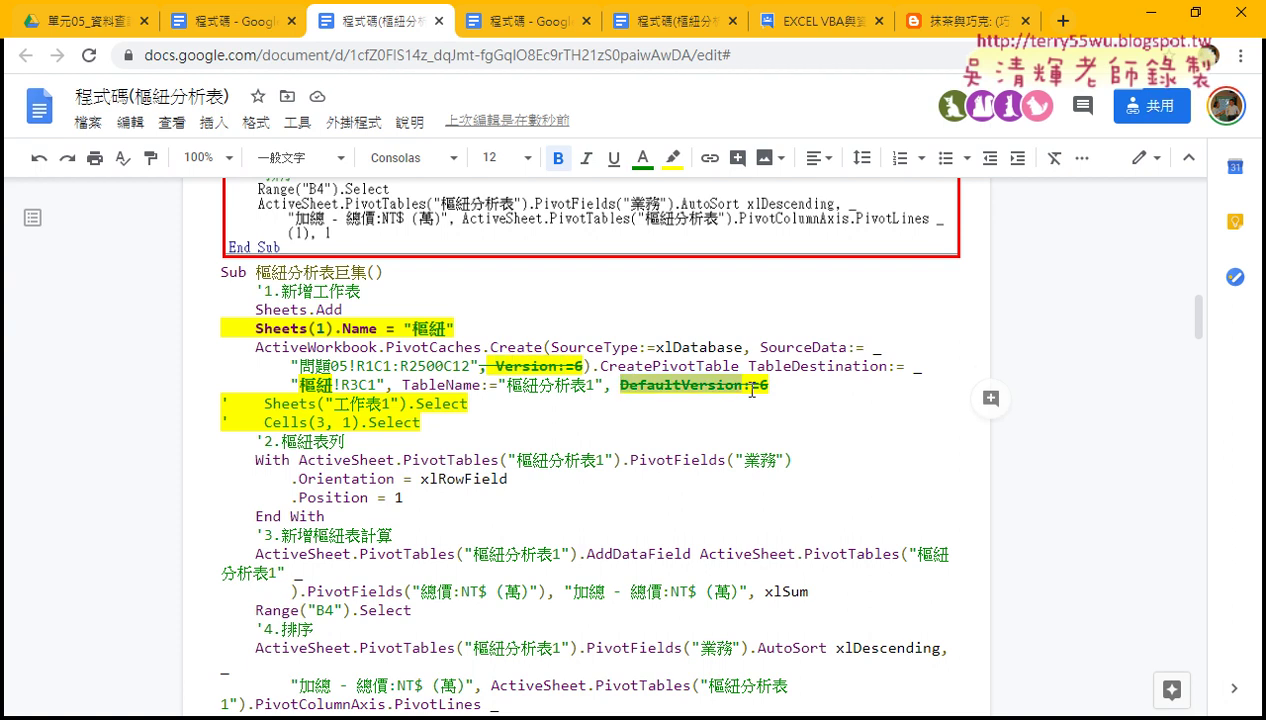
click(660, 385)
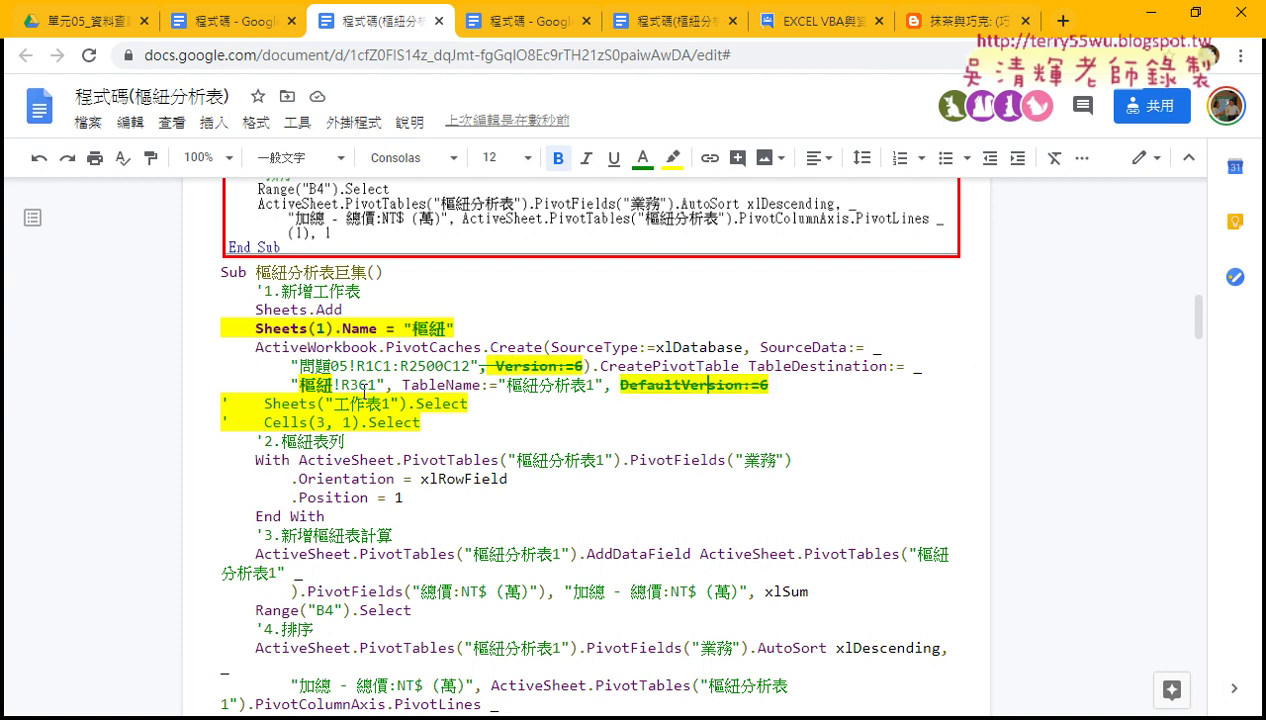
- Review the Sheets(1).Name = "樞紐" line and the commented-out Select lines
drag(456, 329, 213, 332)
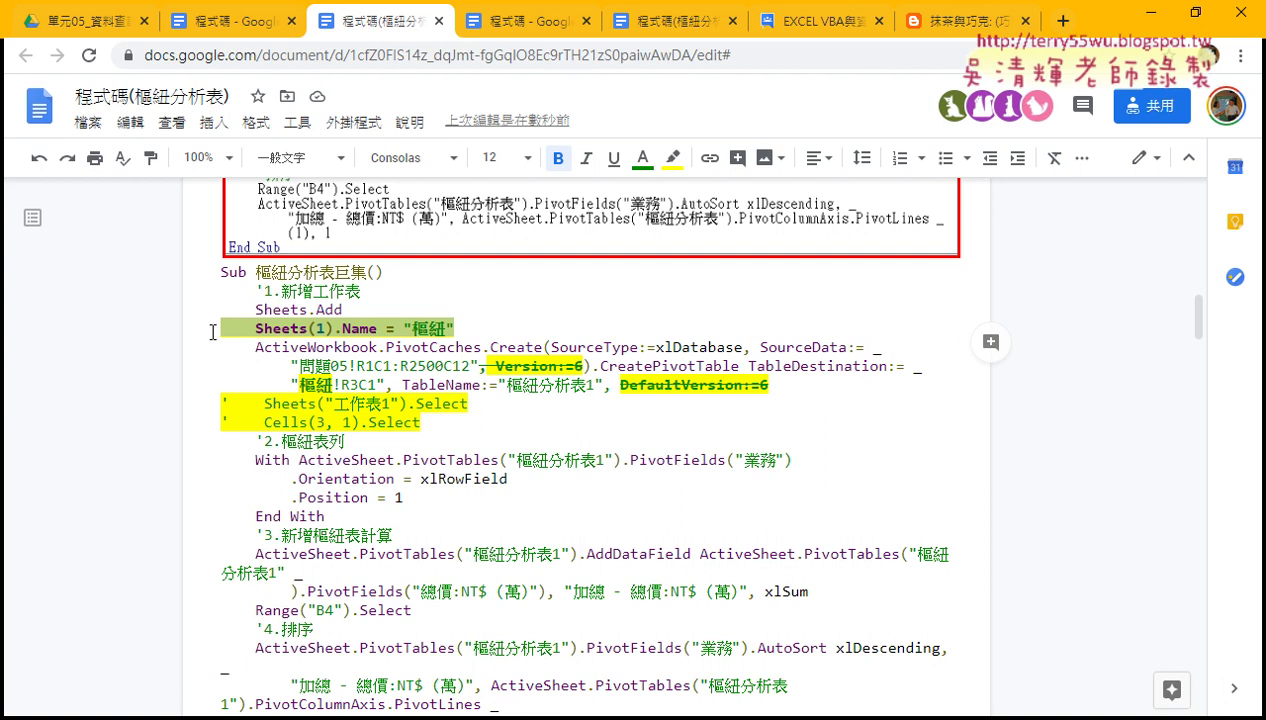
double_click(302, 384)
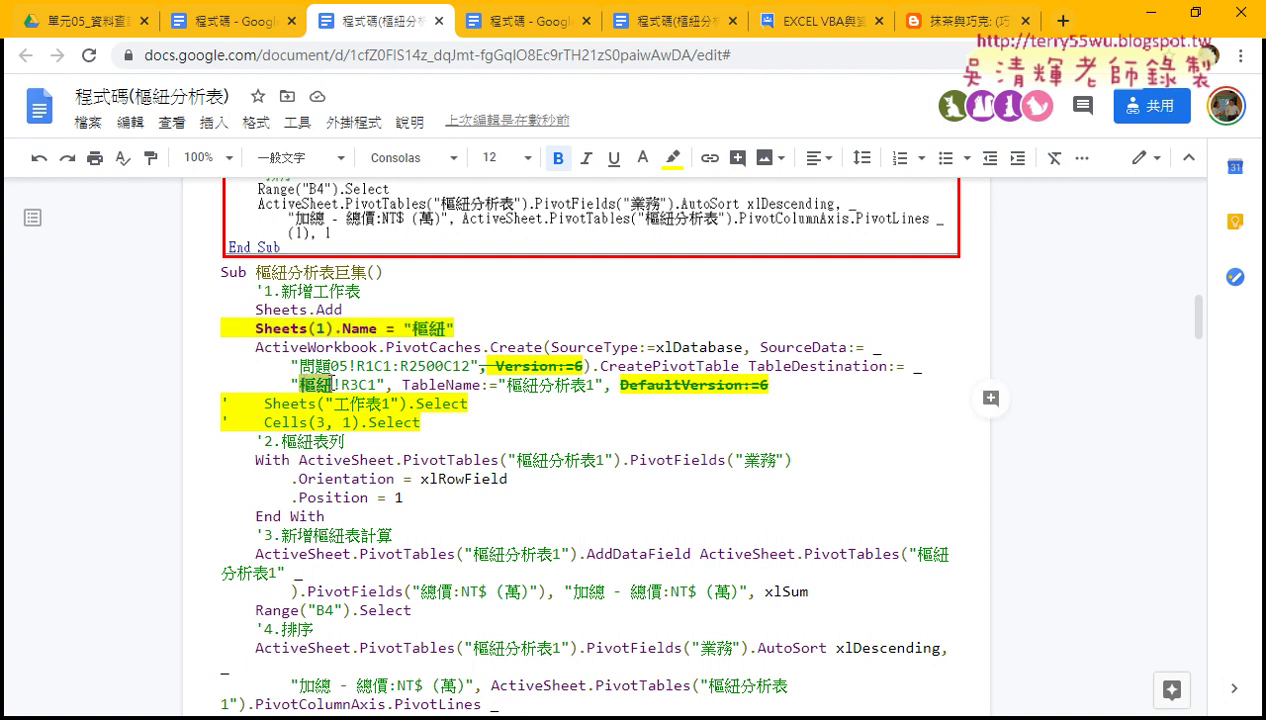
drag(422, 422, 220, 403)
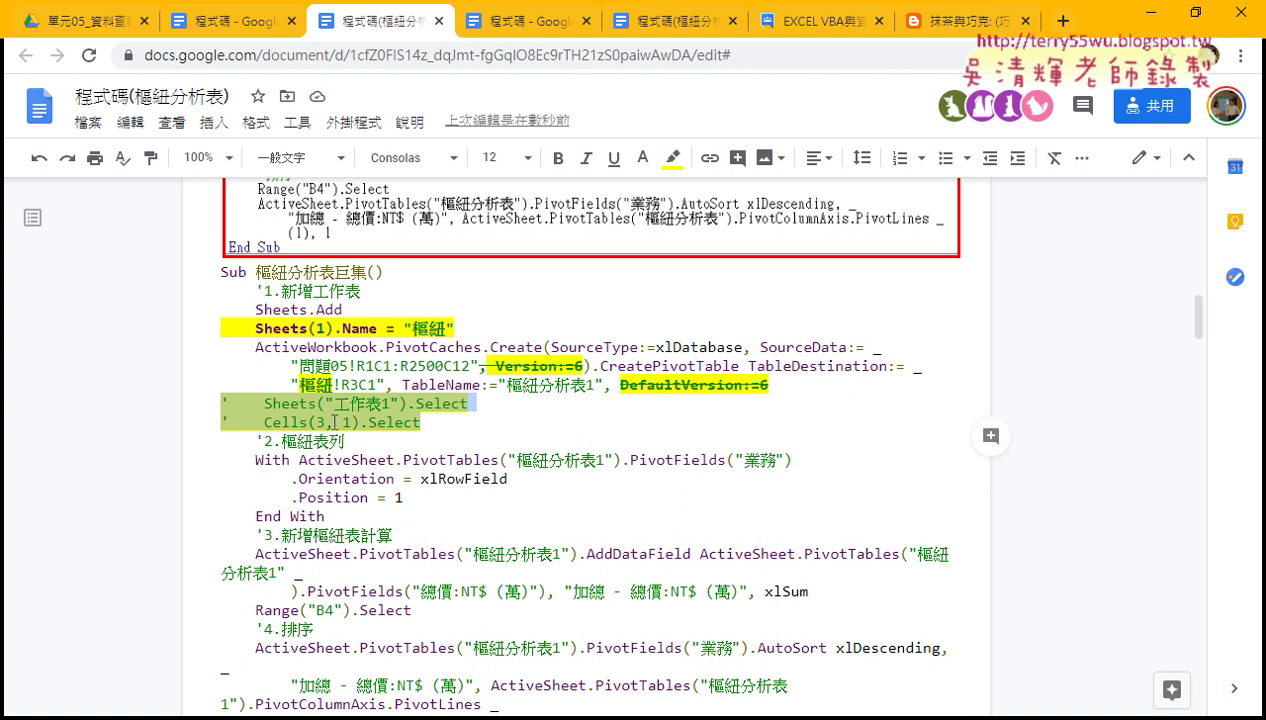
scroll(330, 410, down, 2)
click(350, 282)
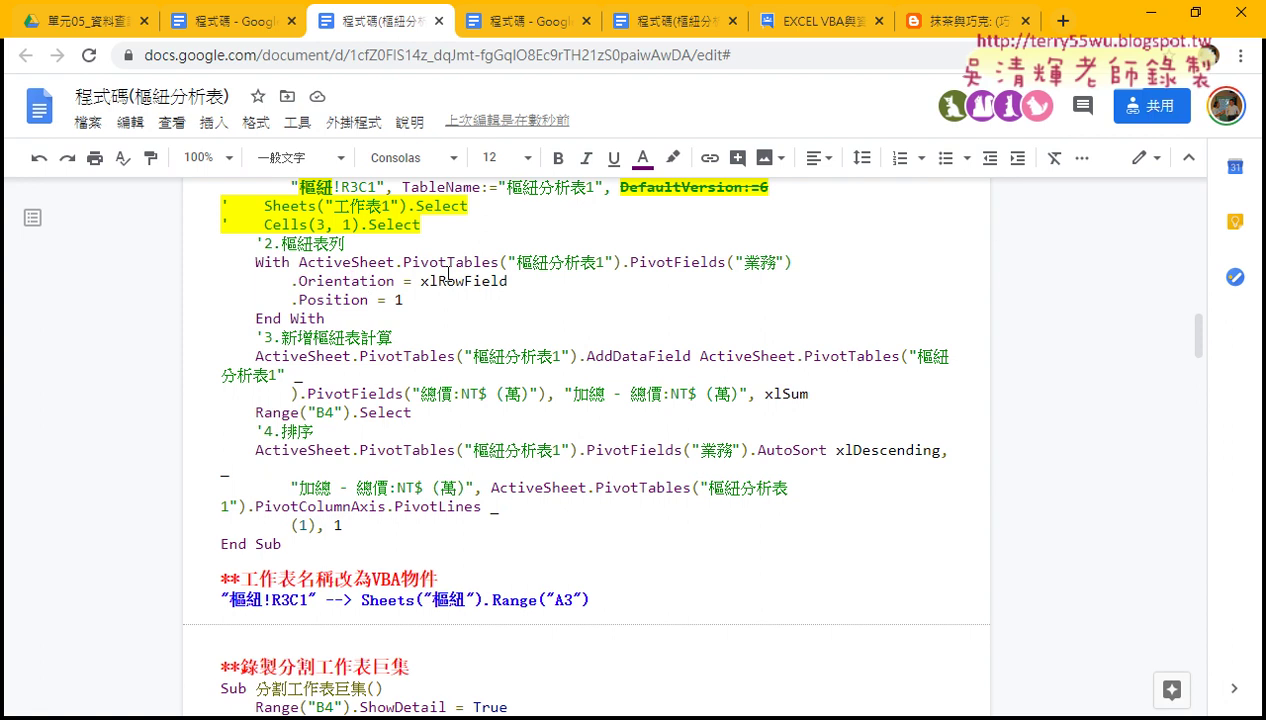
click(501, 262)
click(702, 266)
- Compare the 樞紐!R3C1 destination with its Sheets("樞紐").Range("A3") replacement
drag(315, 604, 216, 604)
drag(360, 600, 598, 600)
scroll(397, 349, up, 1)
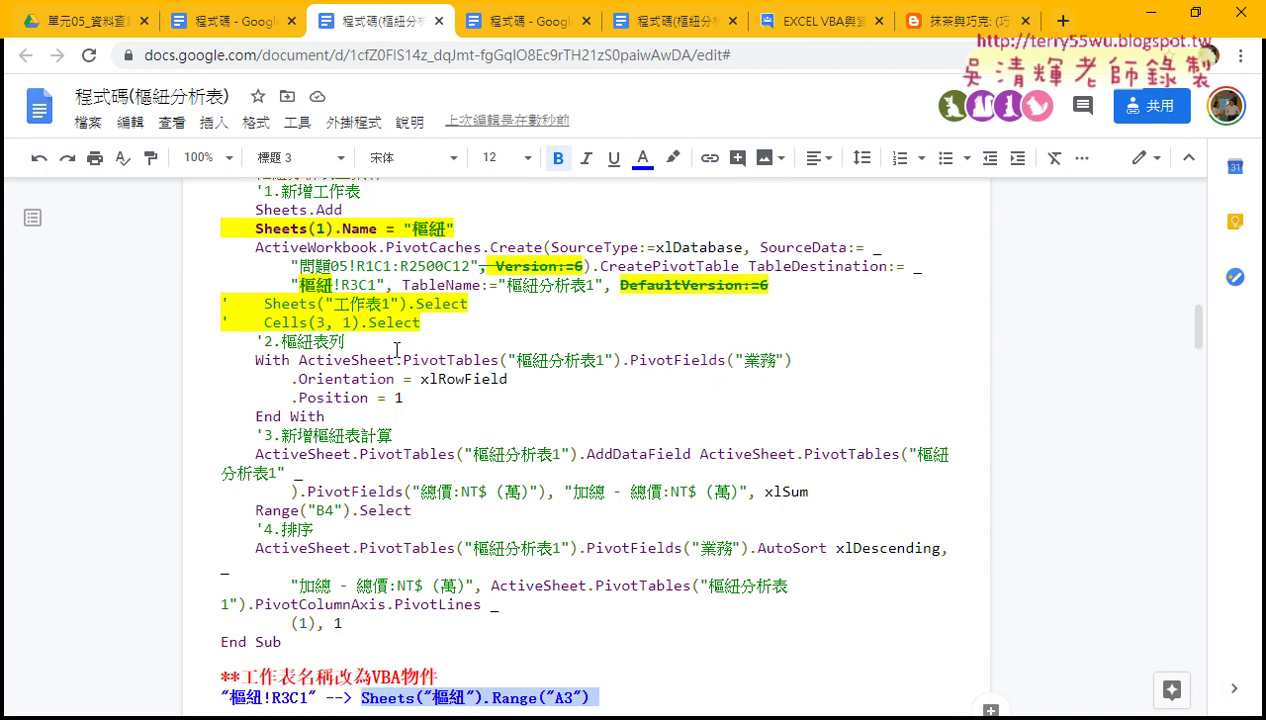
drag(384, 286, 290, 286)
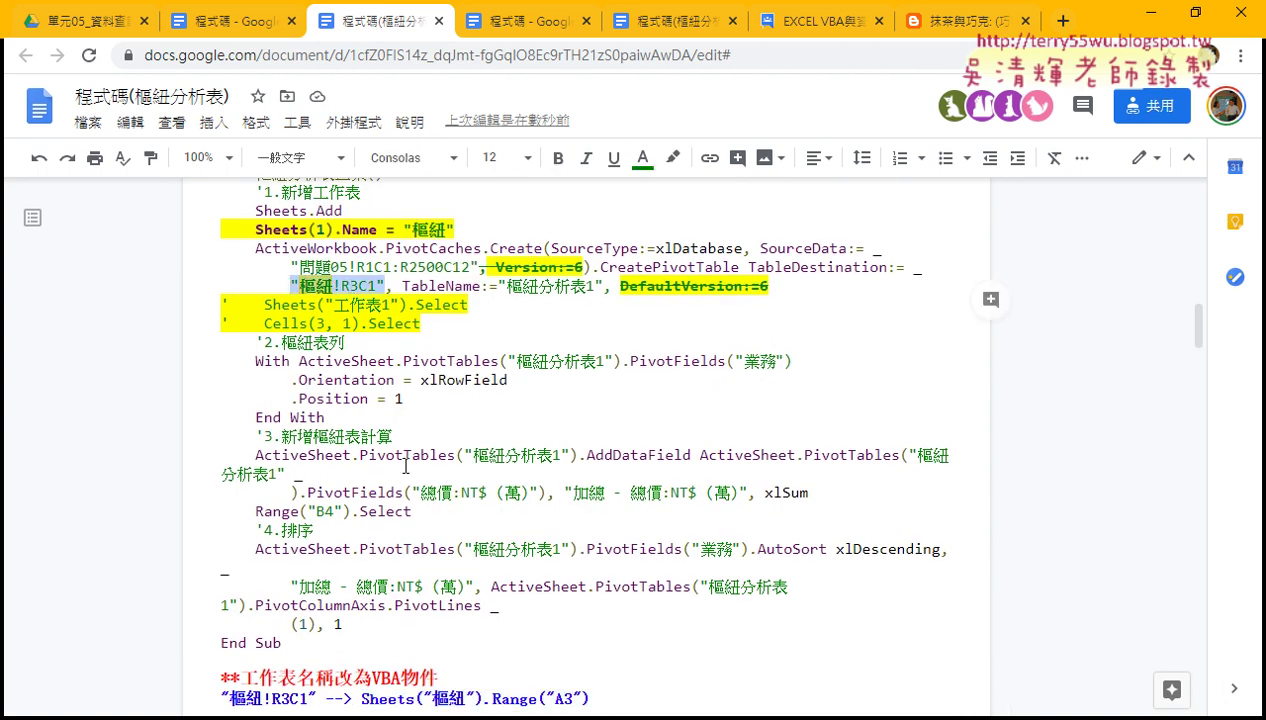
scroll(405, 466, down, 1)
drag(360, 600, 592, 602)
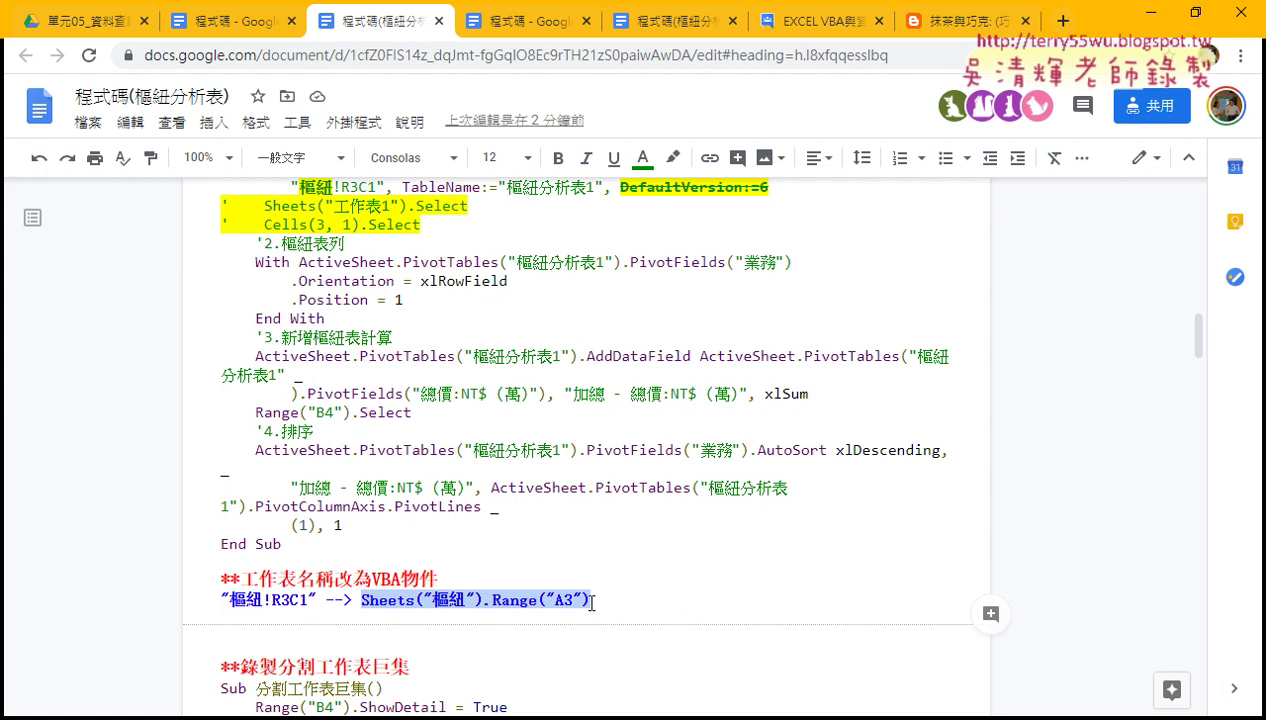
drag(371, 579, 583, 576)
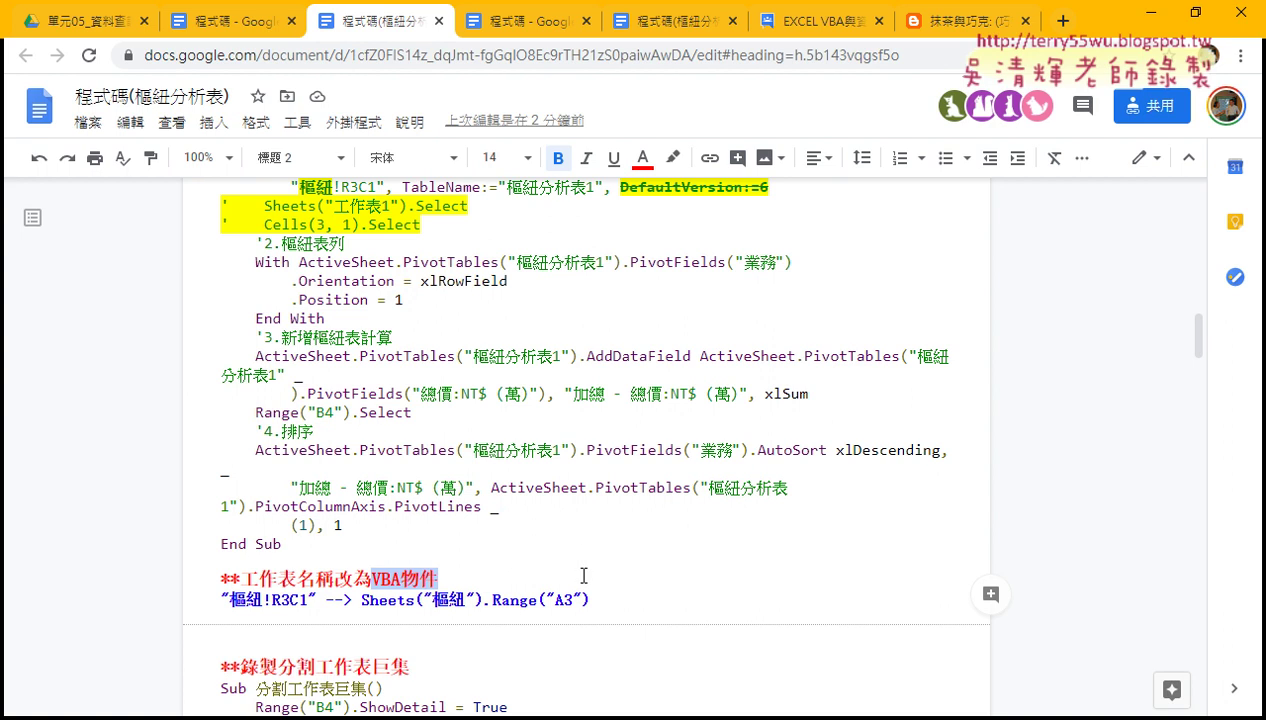
- Highlight Sheets.Add in the pivot-table notes
scroll(724, 359, up, 2)
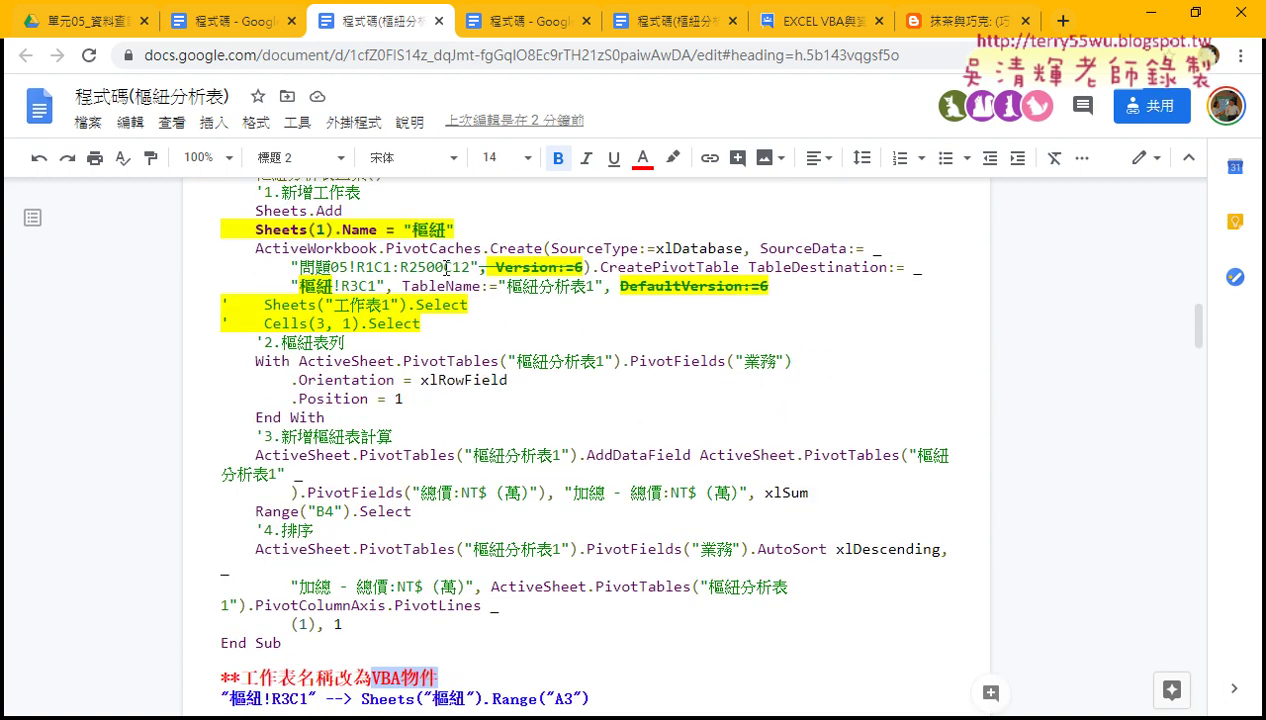
scroll(446, 267, up, 2)
drag(342, 309, 226, 307)
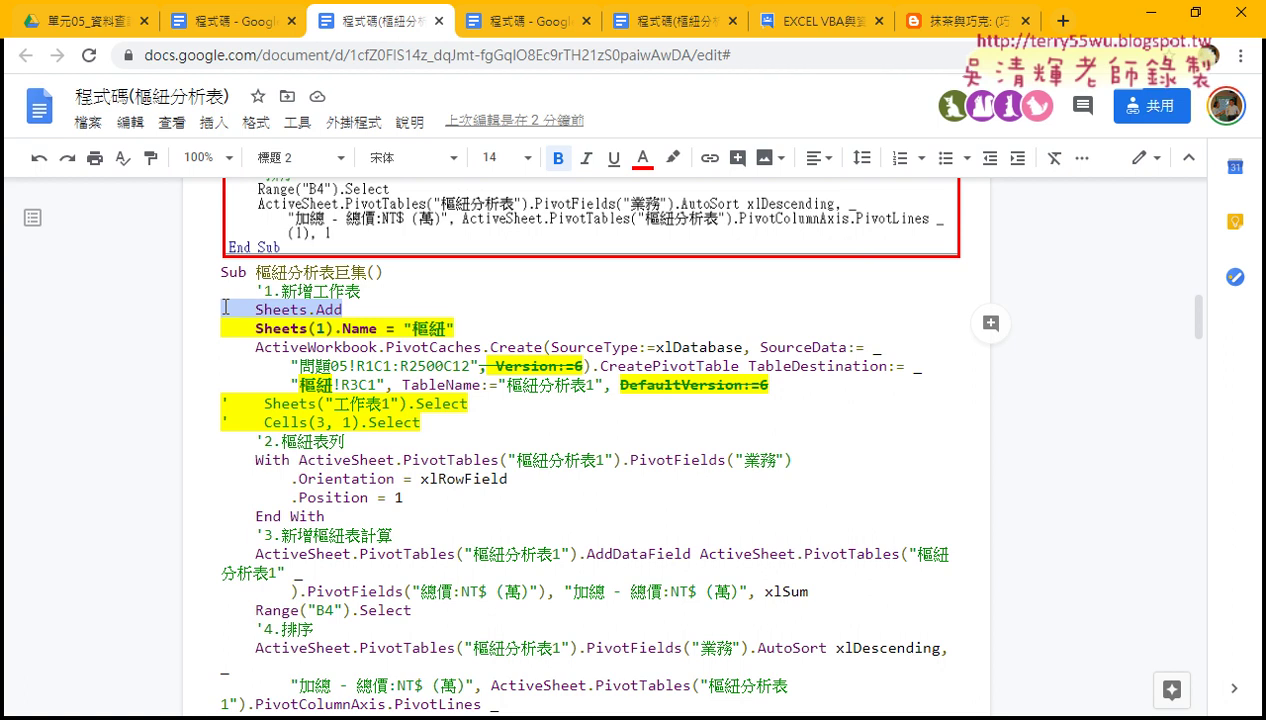
click(324, 309)
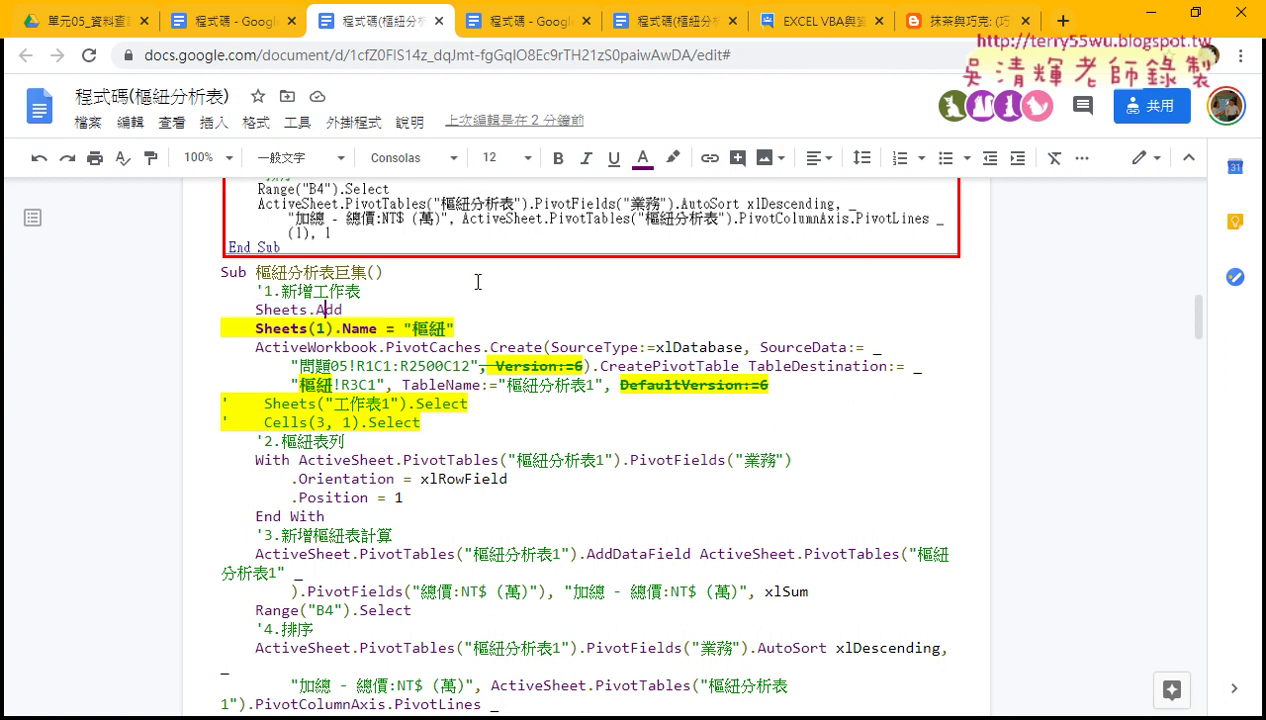
drag(343, 309, 316, 309)
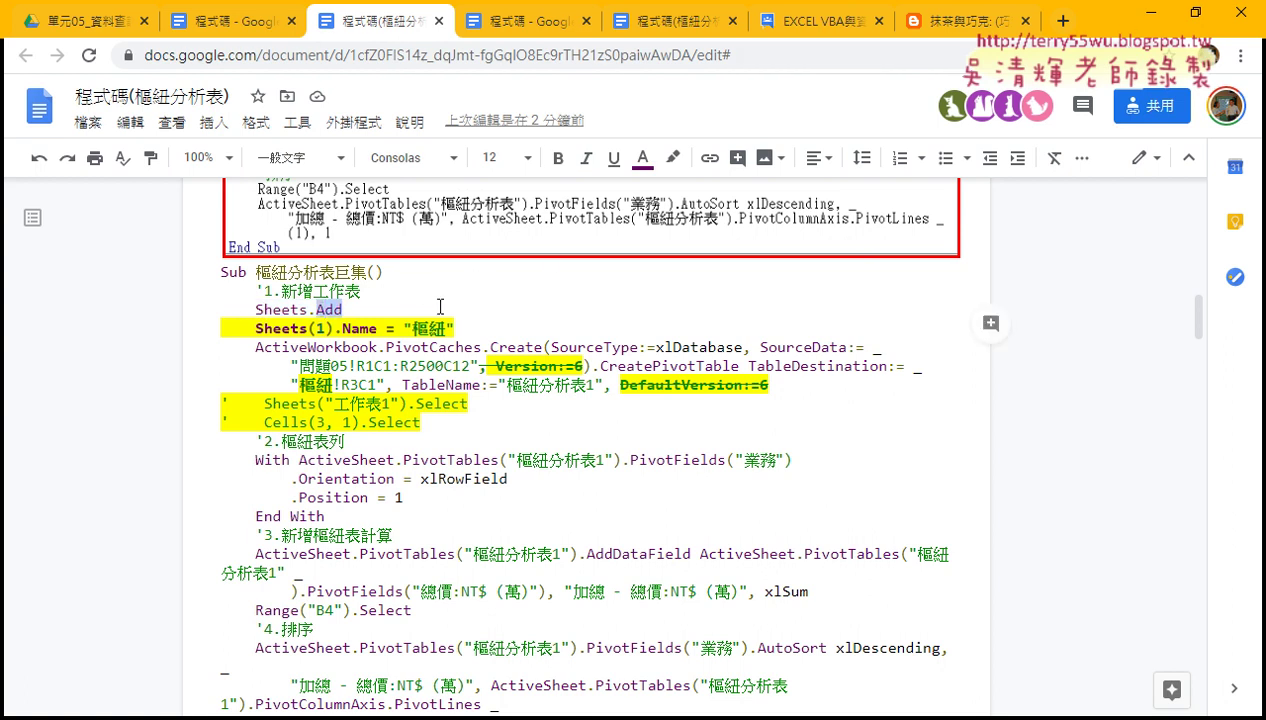
- Find after:=Sheets(Sheets.Count) in the split-sheet 程式碼 document, then minimize the browser
click(235, 20)
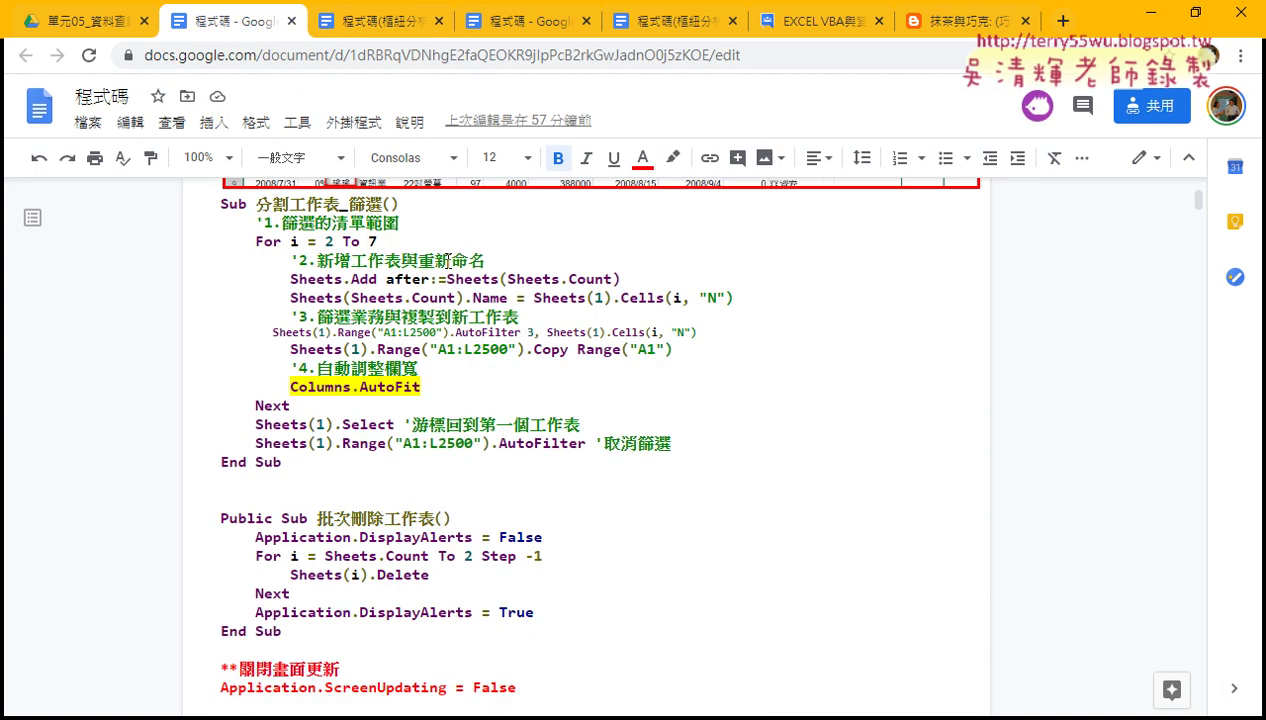
scroll(444, 262, up, 2)
drag(386, 378, 632, 378)
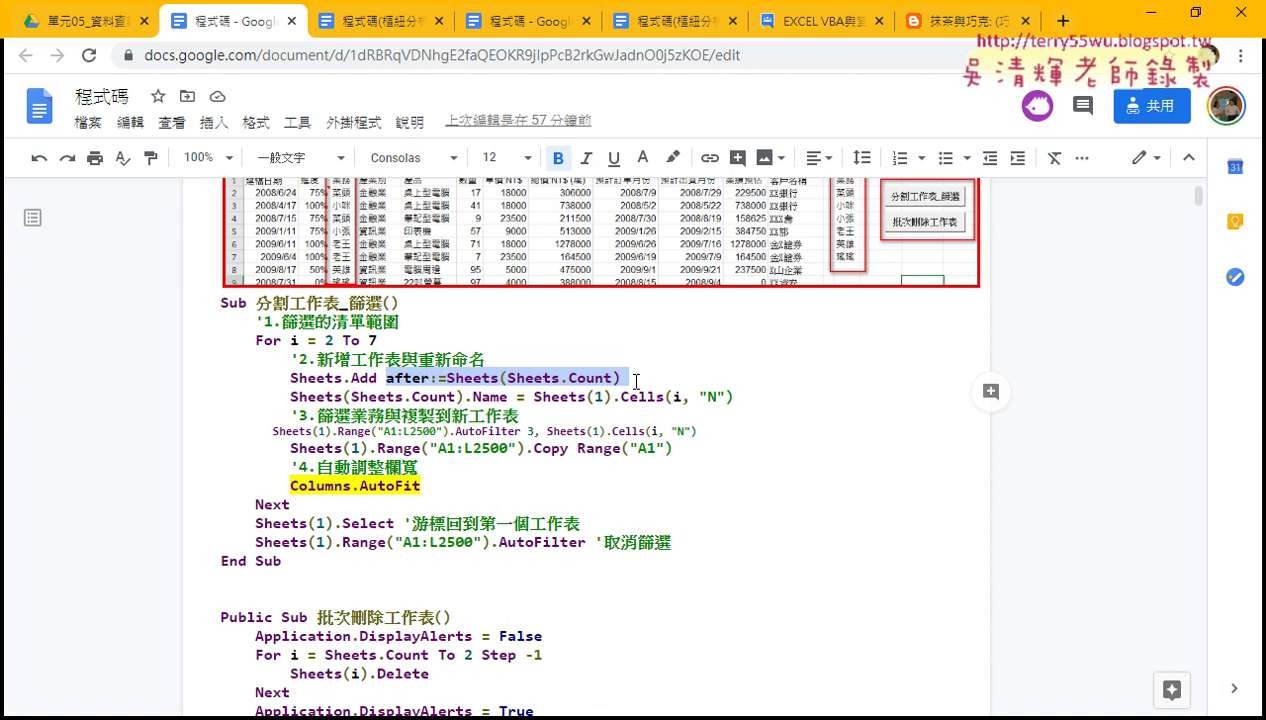
click(1139, 14)
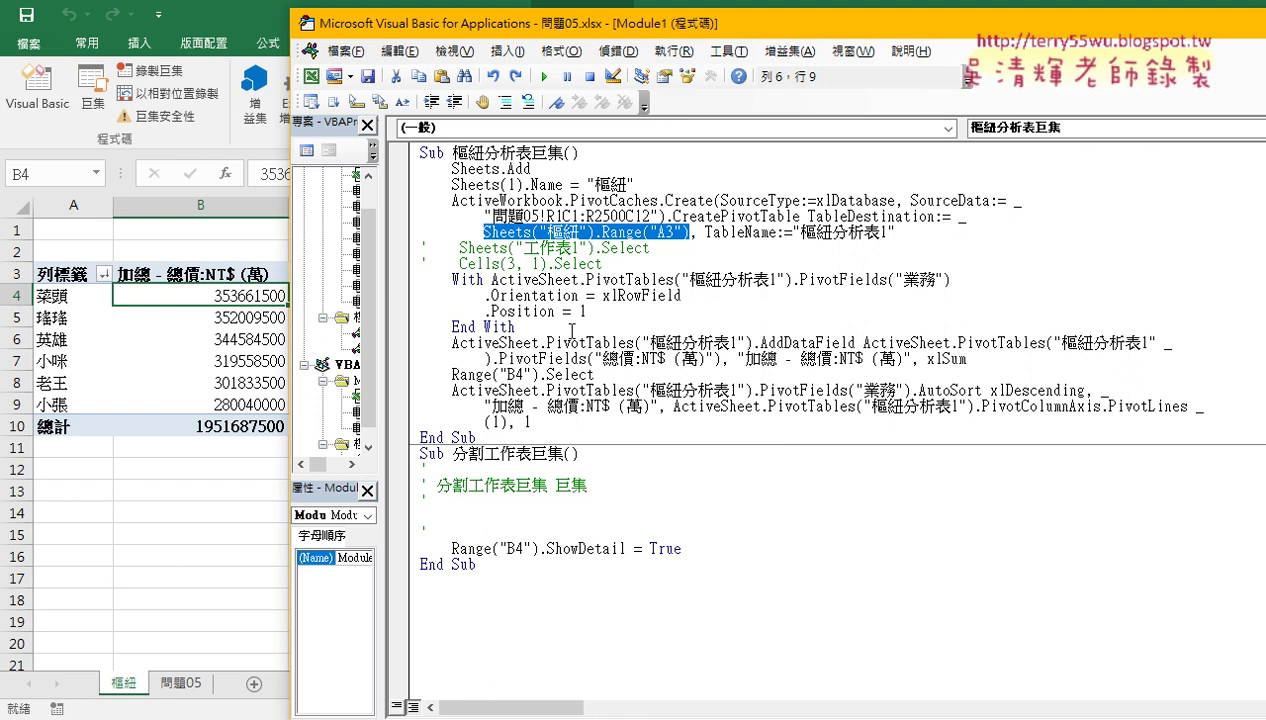
- Check Sheets(1) in the macro and move 工作表10 ahead of the 樞紐 sheet
click(583, 200)
double_click(515, 185)
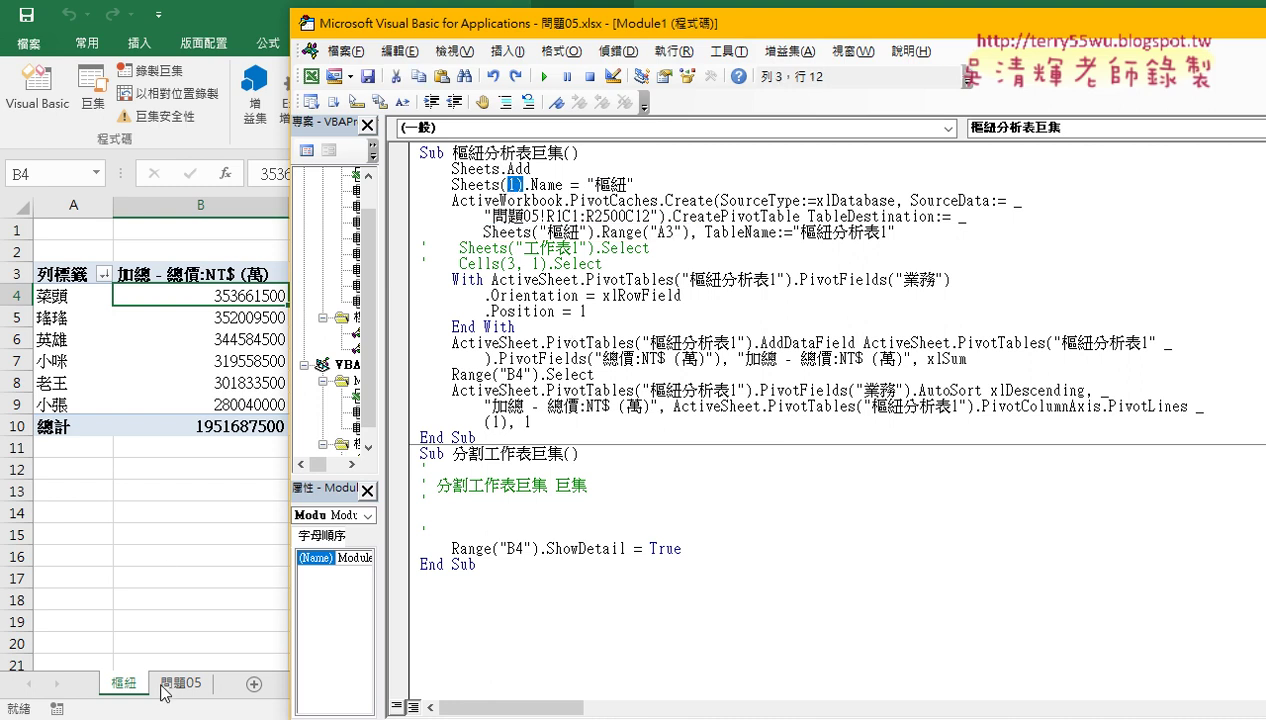
click(253, 684)
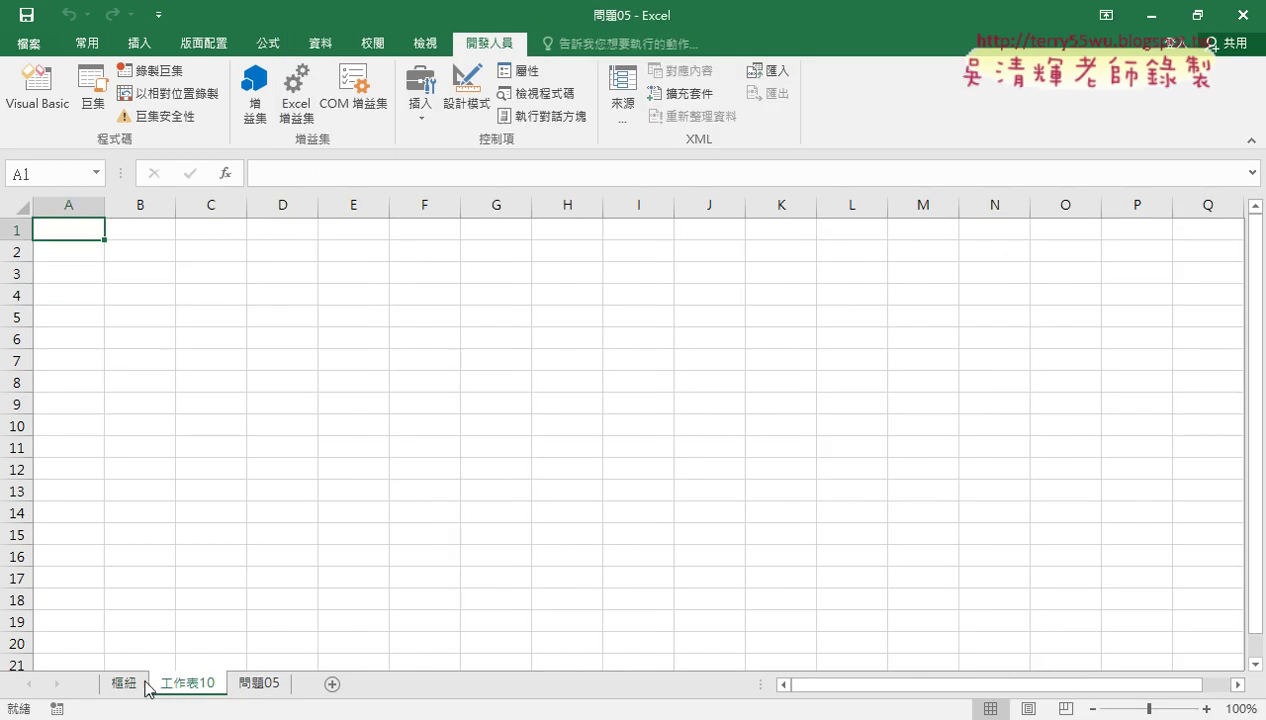
drag(148, 688, 110, 687)
click(241, 684)
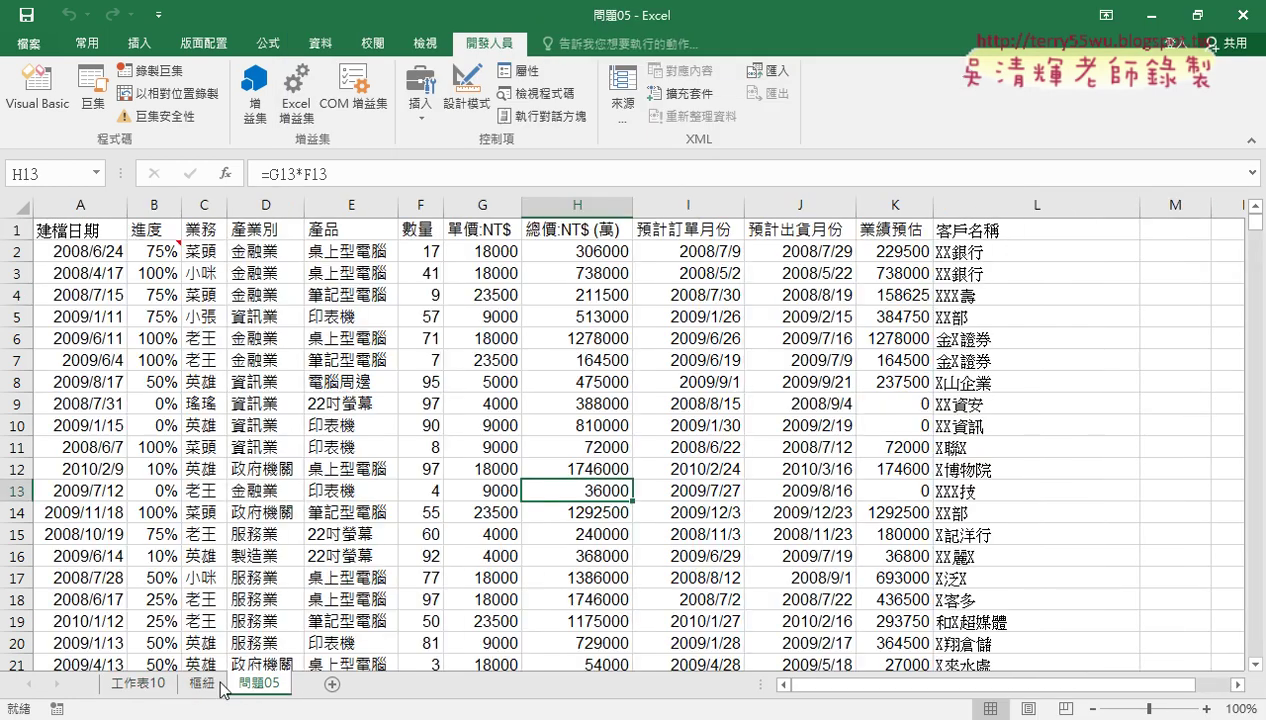
- Delete the 樞紐 sheet and reopen the VBA editor from the Developer ribbon
click(203, 683)
right_click(205, 683)
click(259, 474)
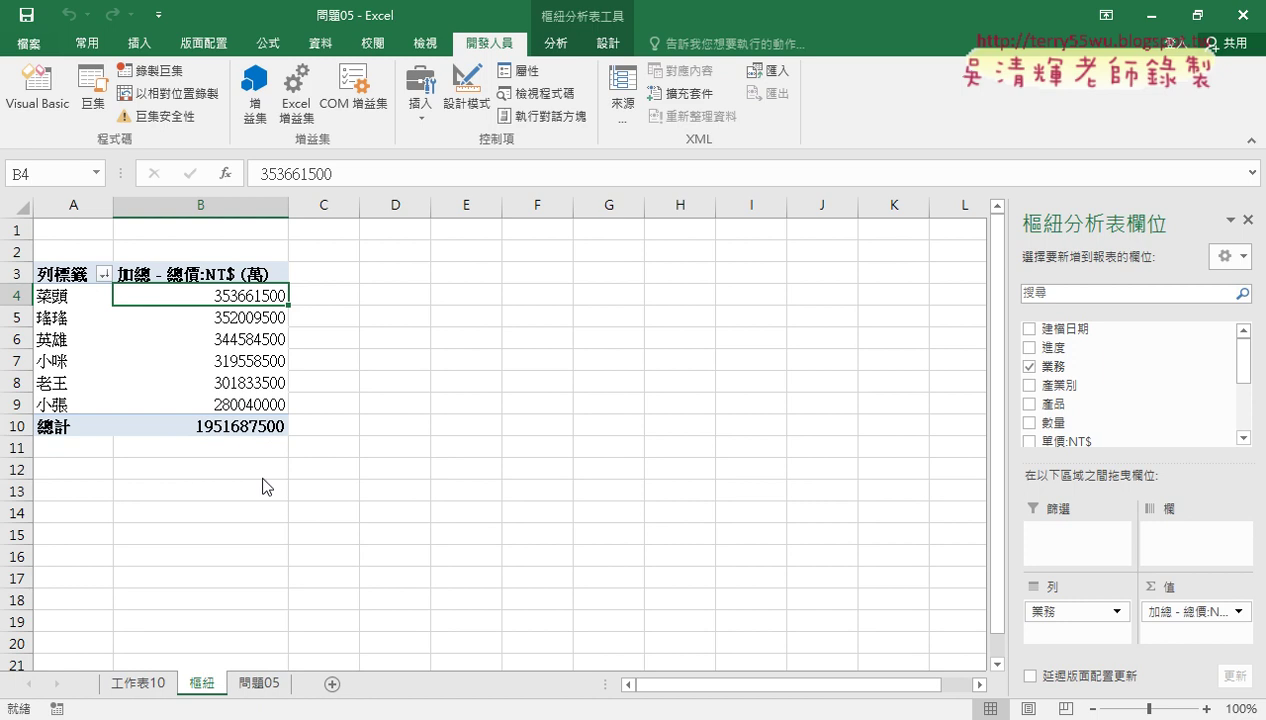
click(588, 418)
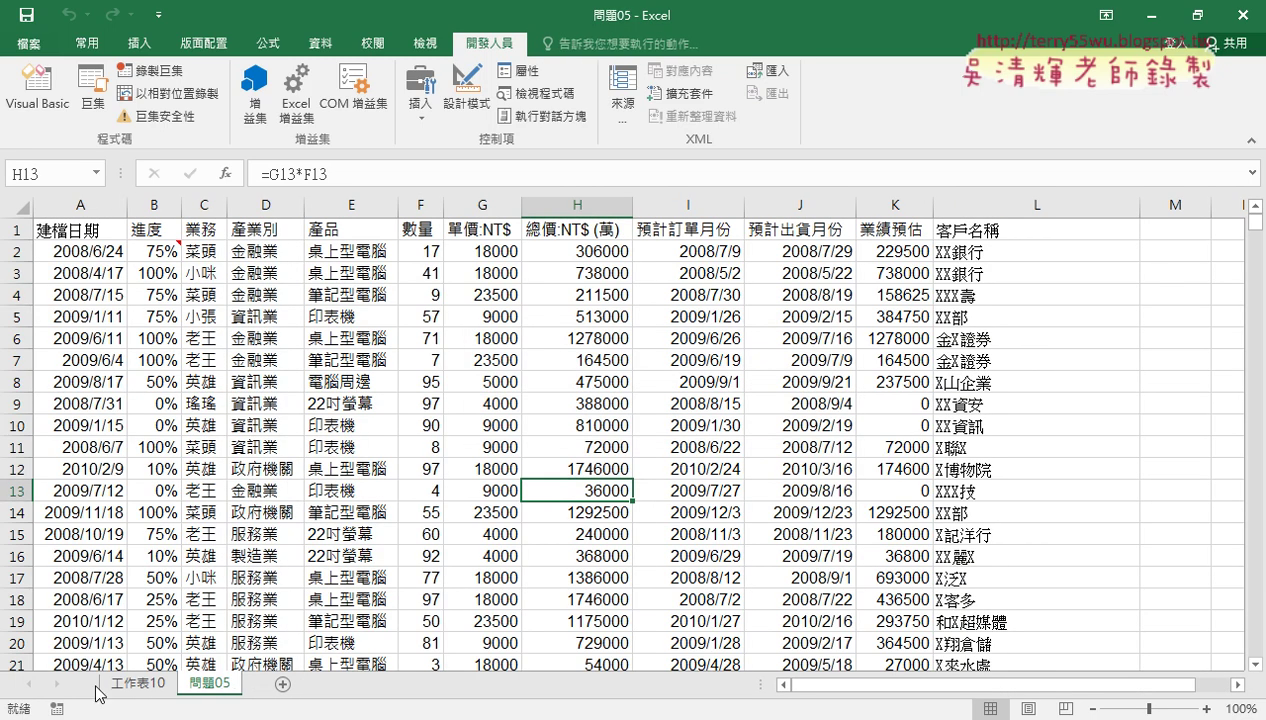
click(37, 90)
click(538, 263)
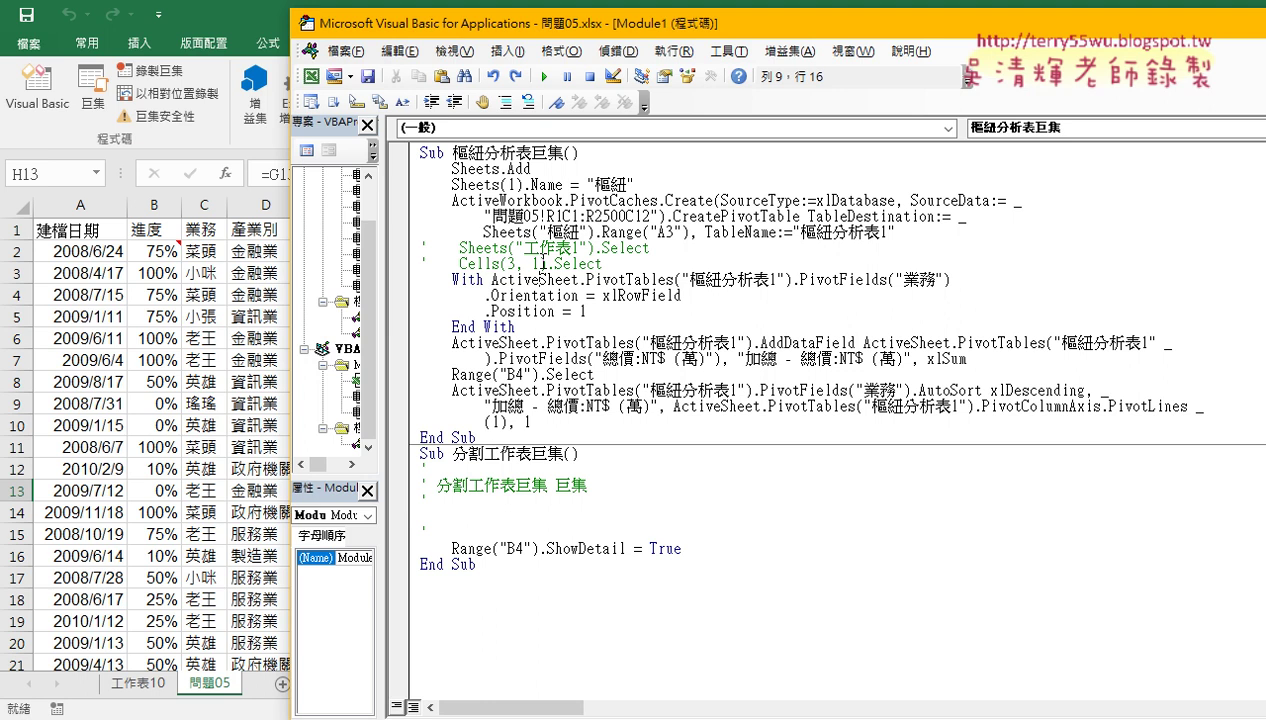
- Step through the pivot macro with F8 and inspect the new 樞紐 and 工作表11 sheets
key(F8)
key(F8)
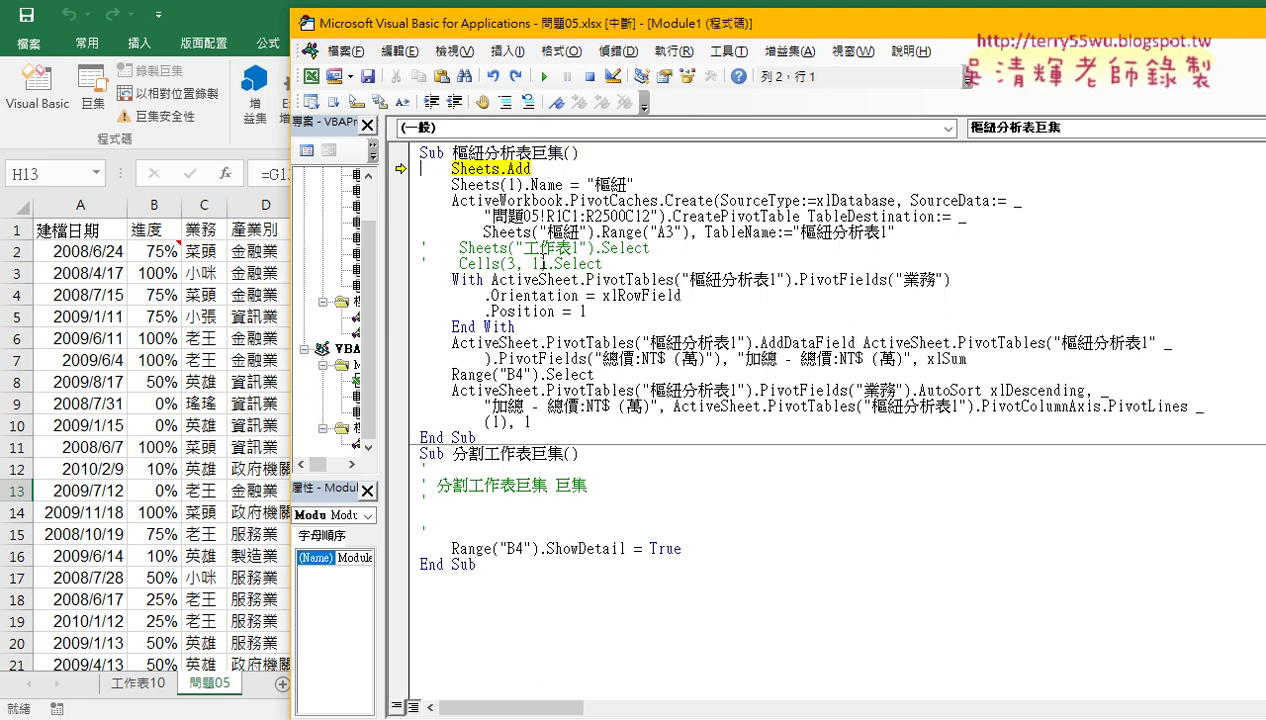
key(F8)
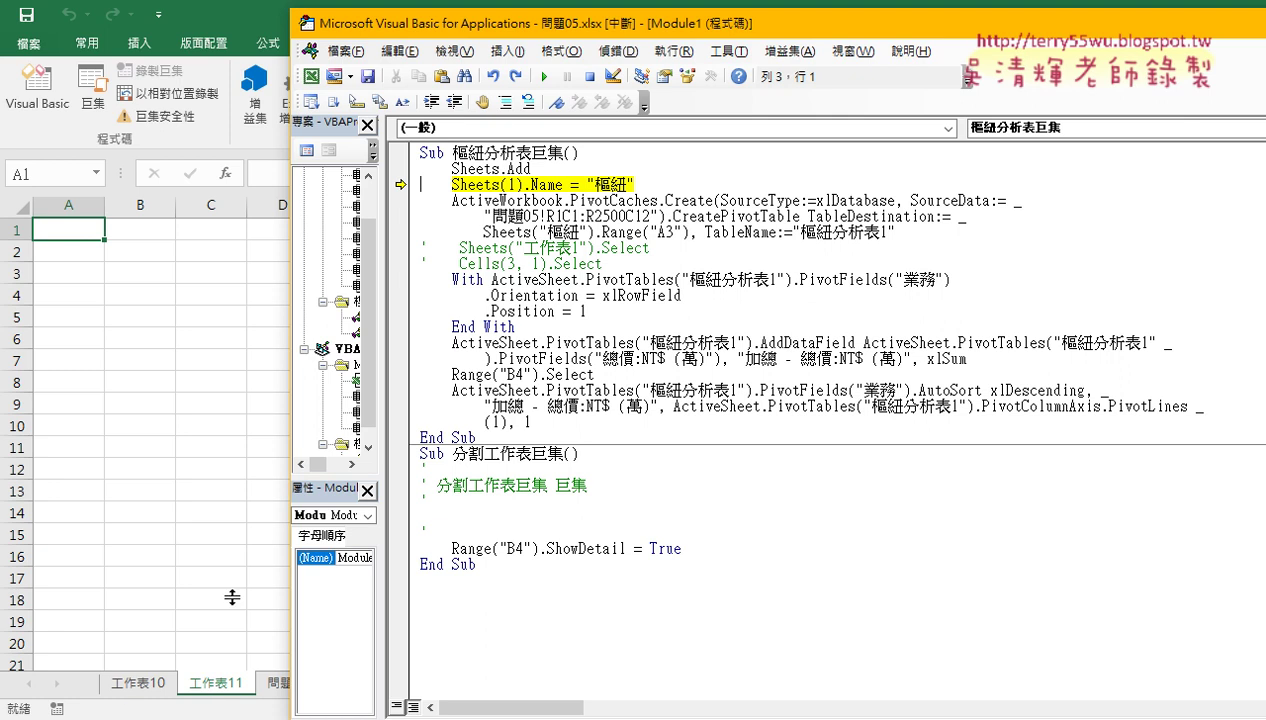
click(566, 184)
key(F8)
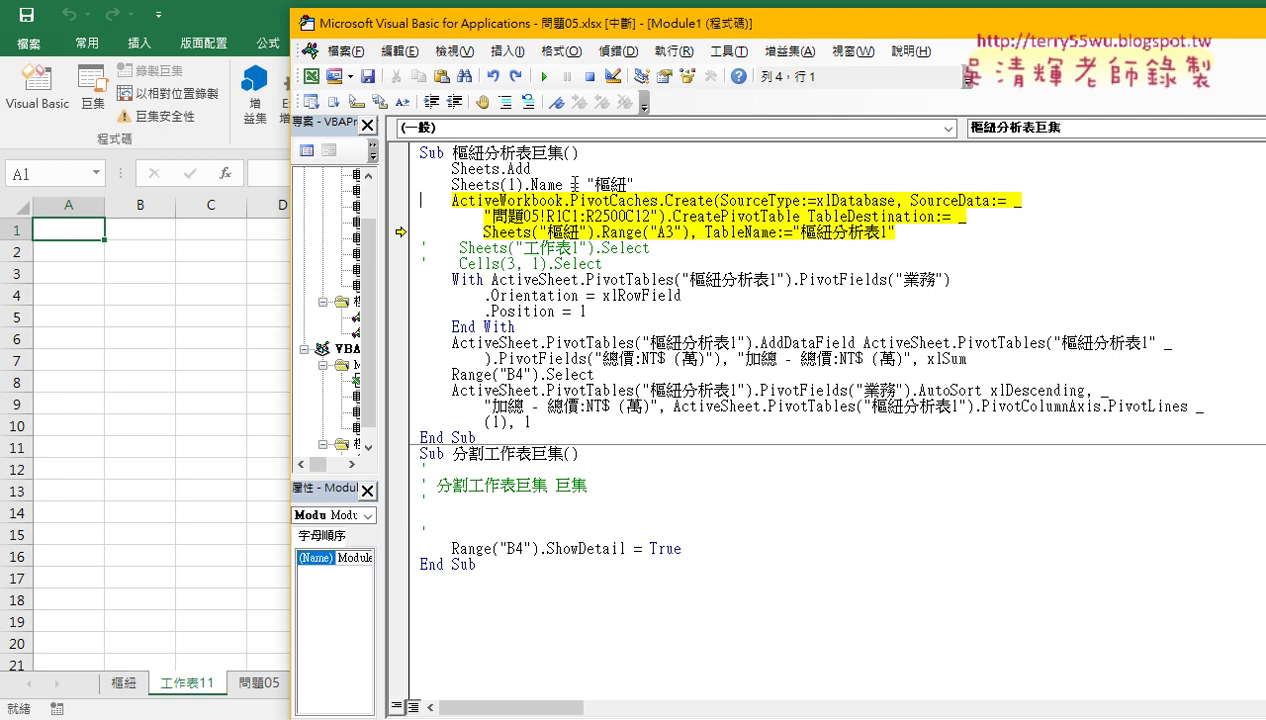
key(F8)
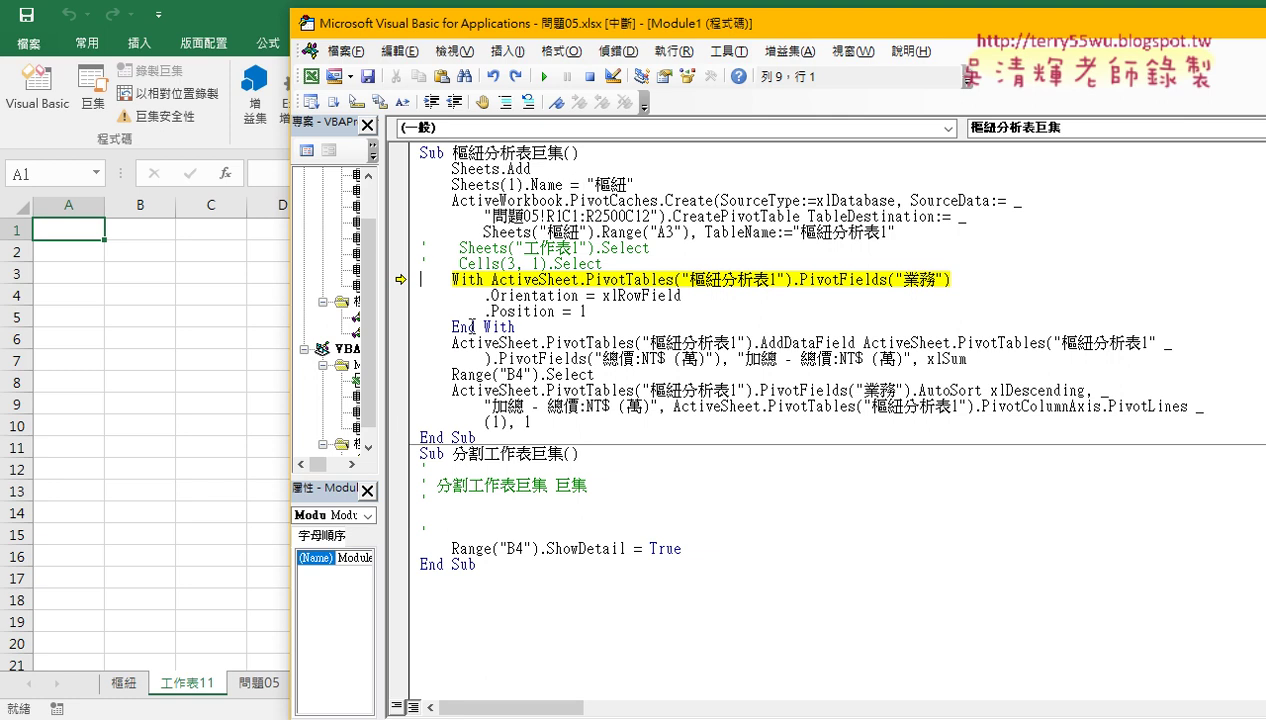
click(128, 688)
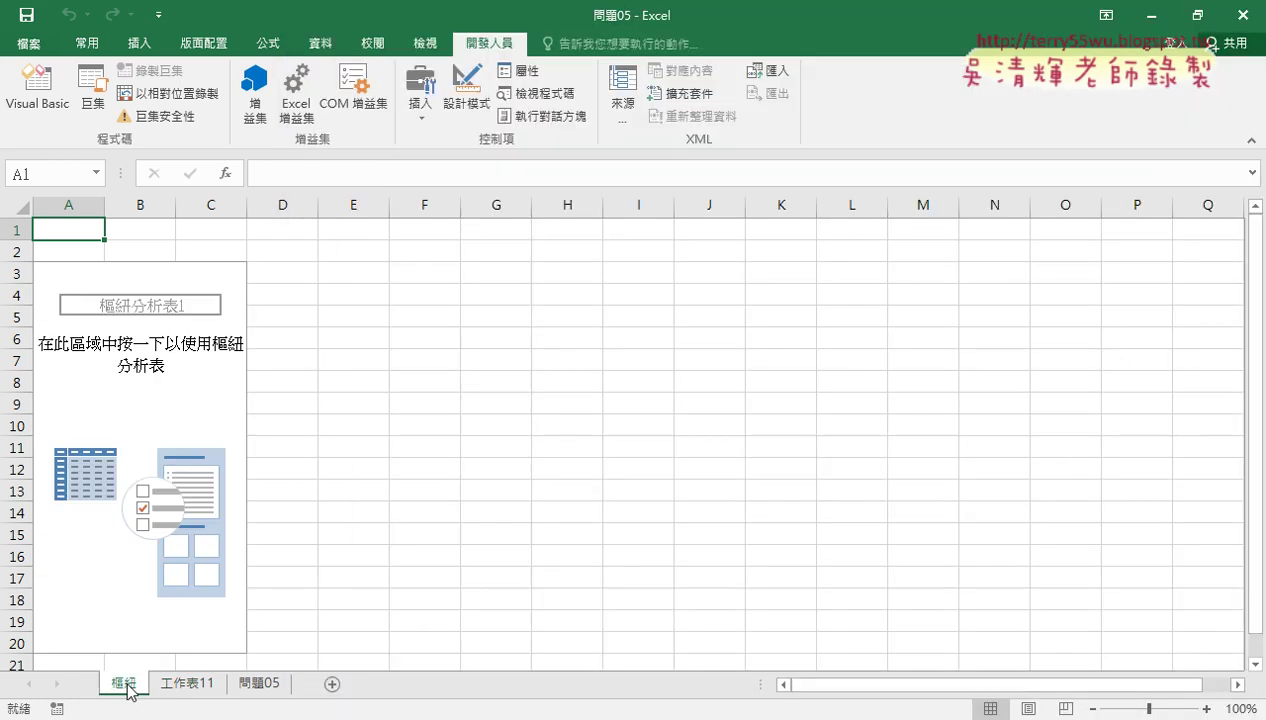
click(187, 683)
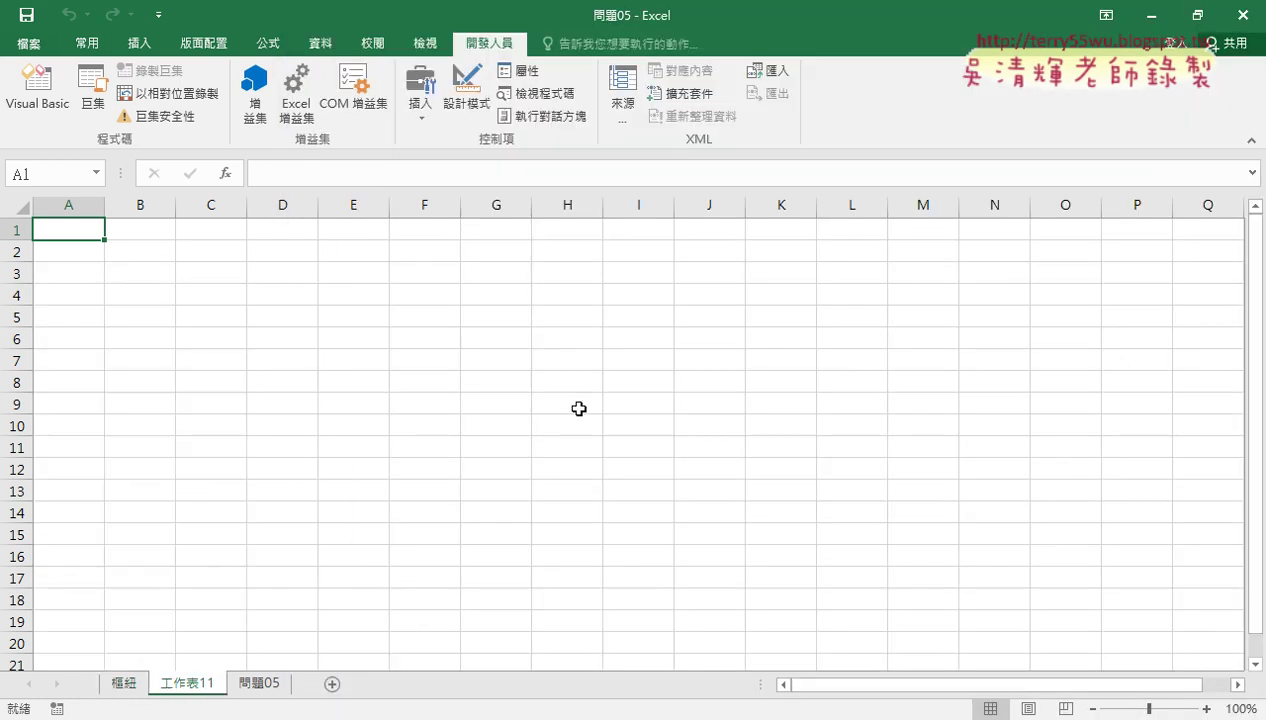
click(48, 115)
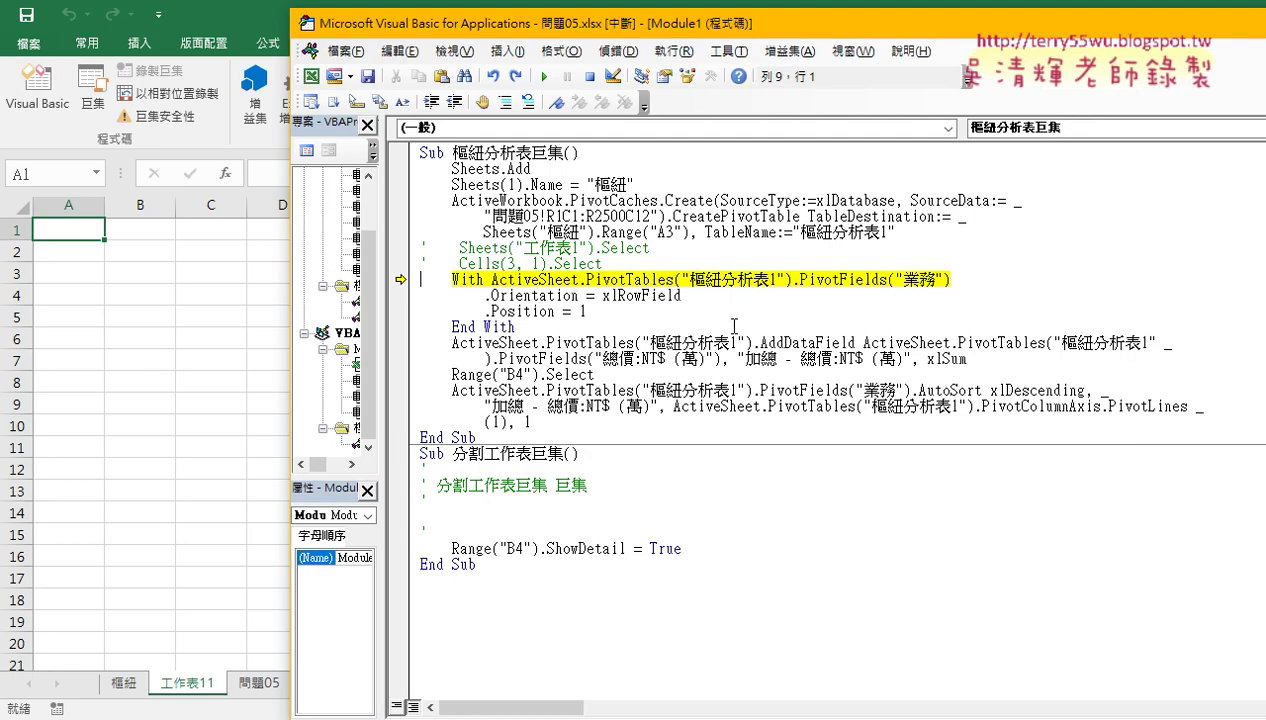
- Resume with F5, debug error 1004, reset, and type 1).Name = "樞紐" after Sheets.Add
key(F5)
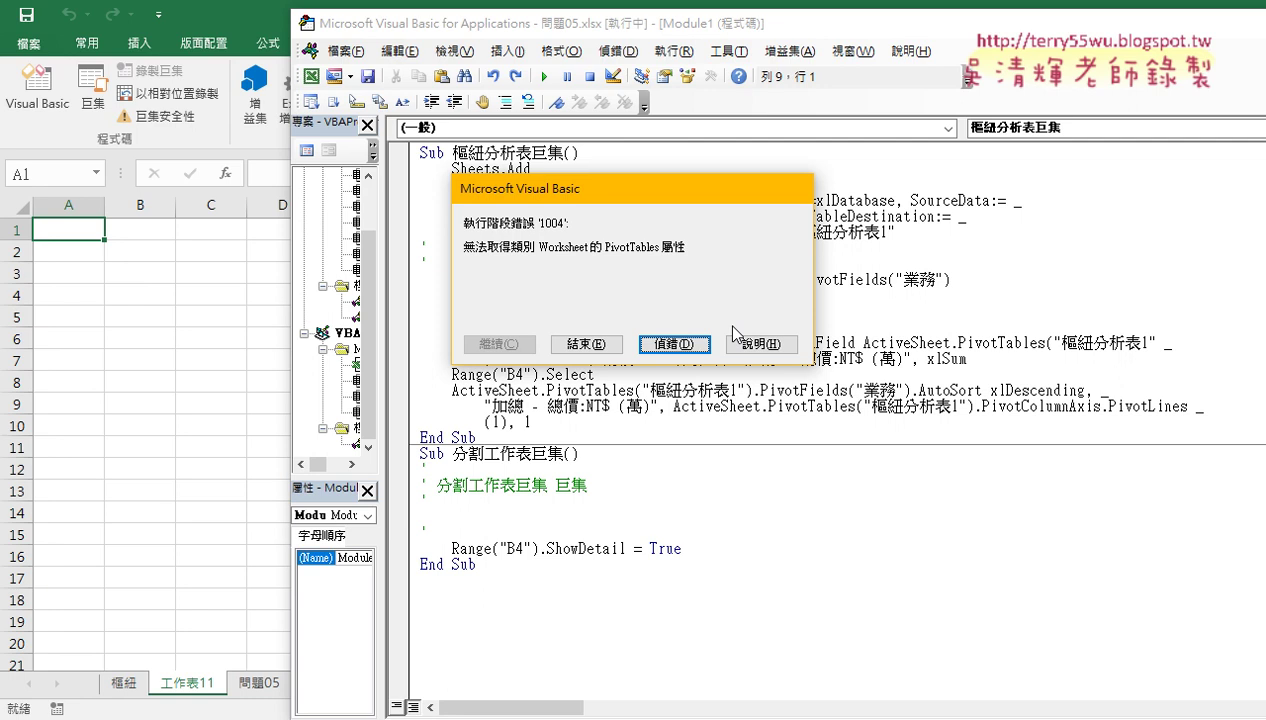
click(674, 344)
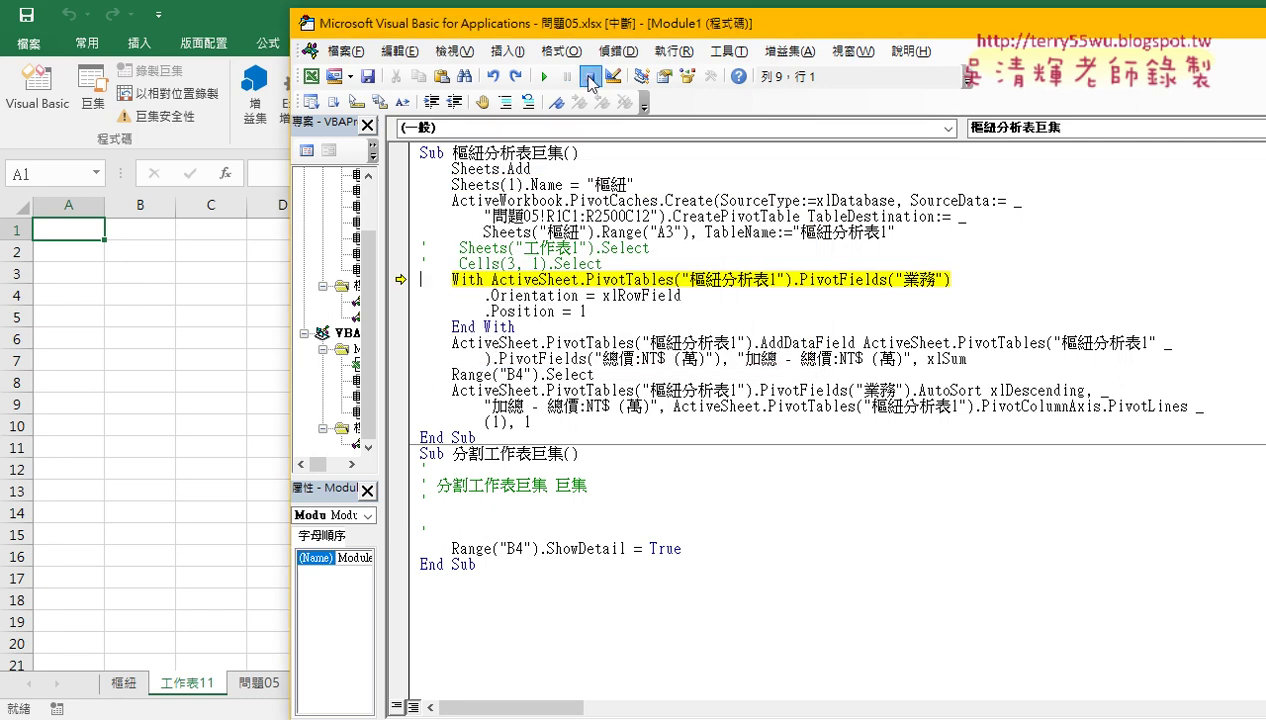
click(590, 76)
click(540, 170)
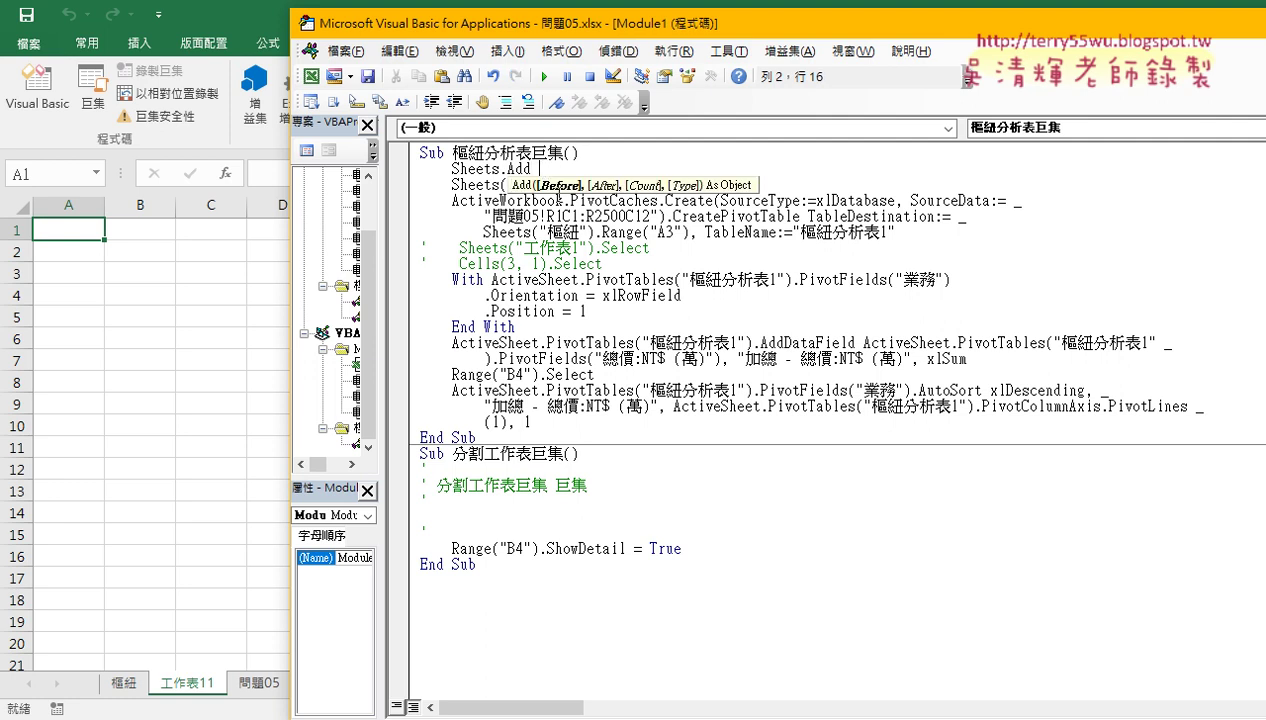
text(1).Name = "樞紐")
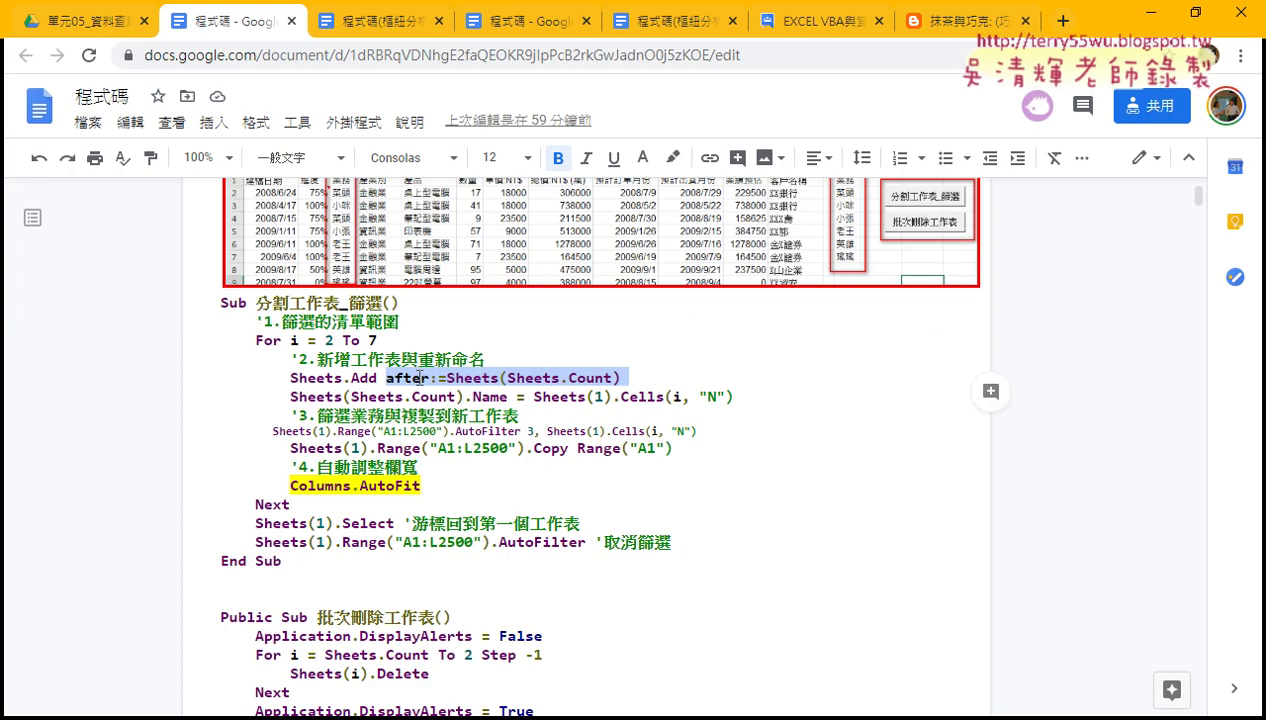
- Select after:=Sheets(Sheets.Count) in the reference doc and minimize the browser
click(419, 377)
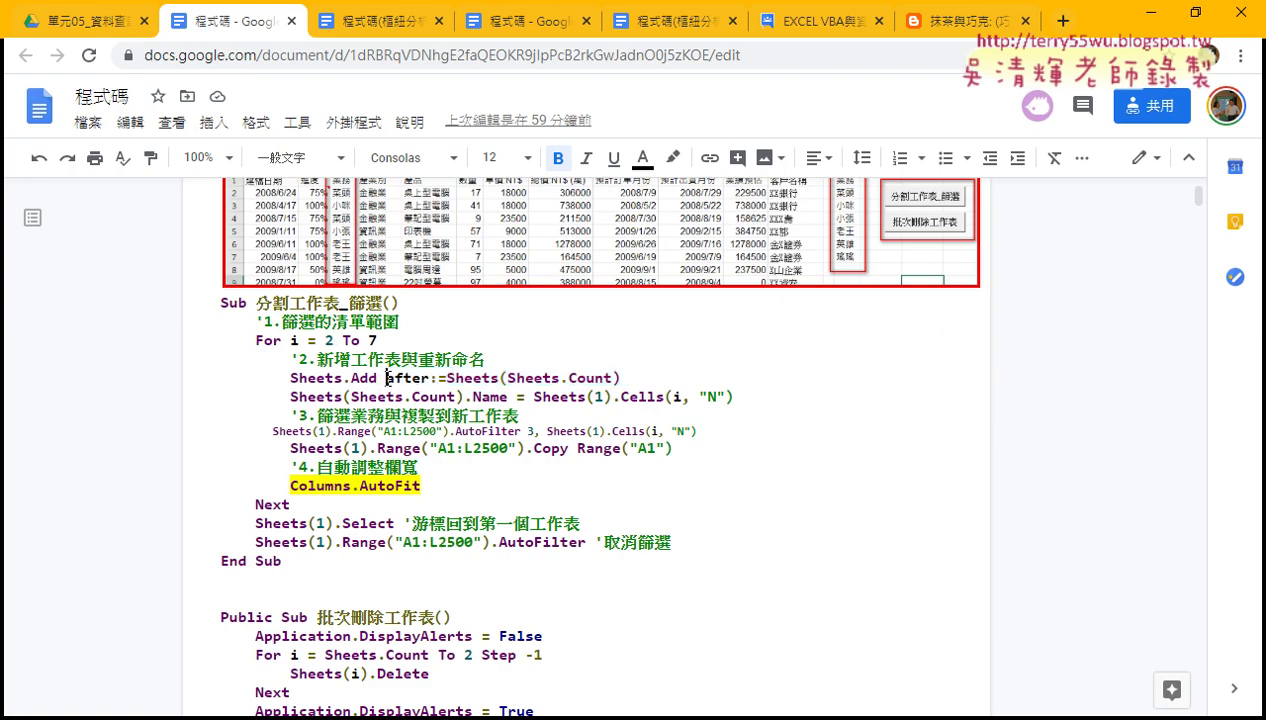
drag(386, 378, 664, 380)
key(ctrl+c)
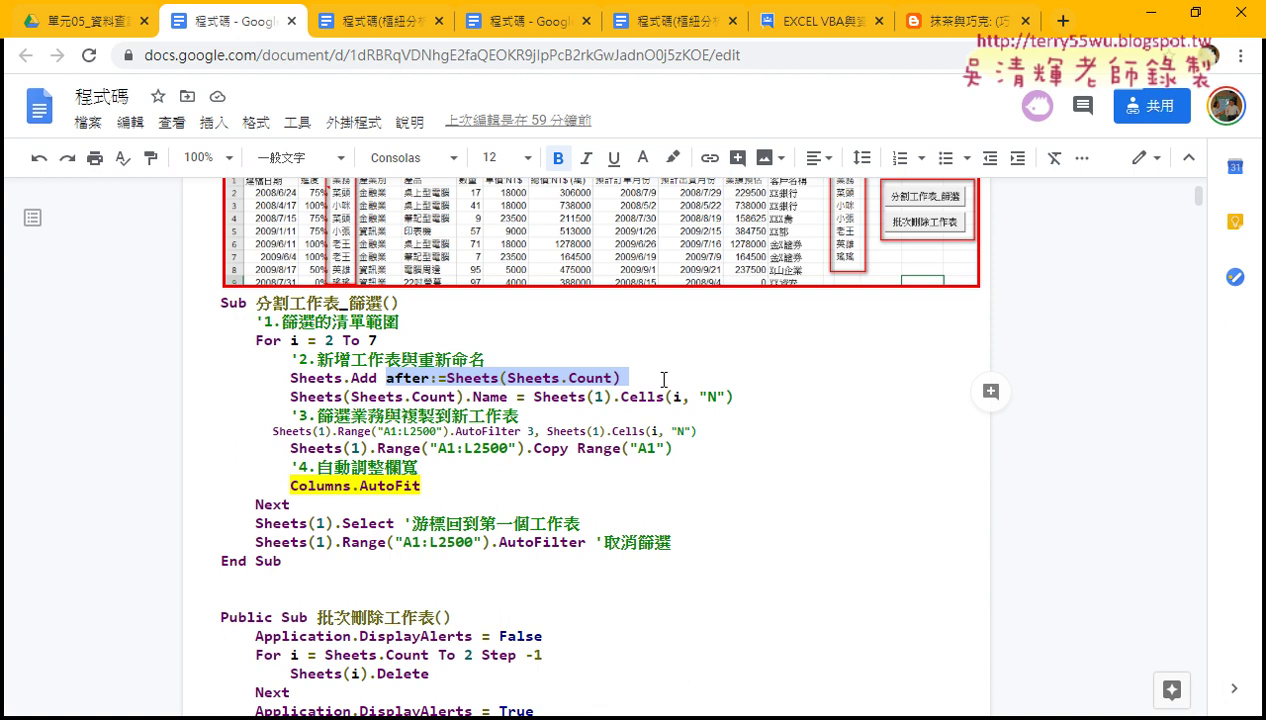
click(1148, 14)
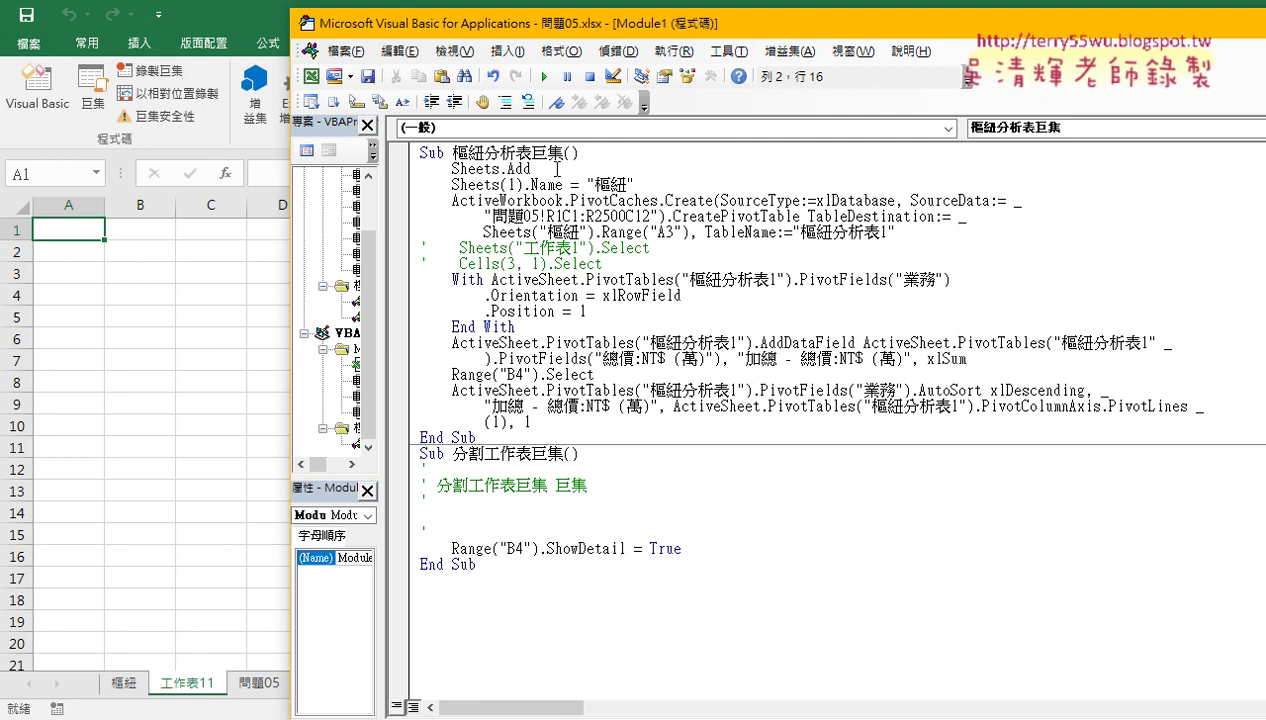
- Paste after:=Sheets(Sheets.Count) after Sheets.Add and replace Sheets(1) with Sheets(Sheets.Count)
key(ctrl+v)
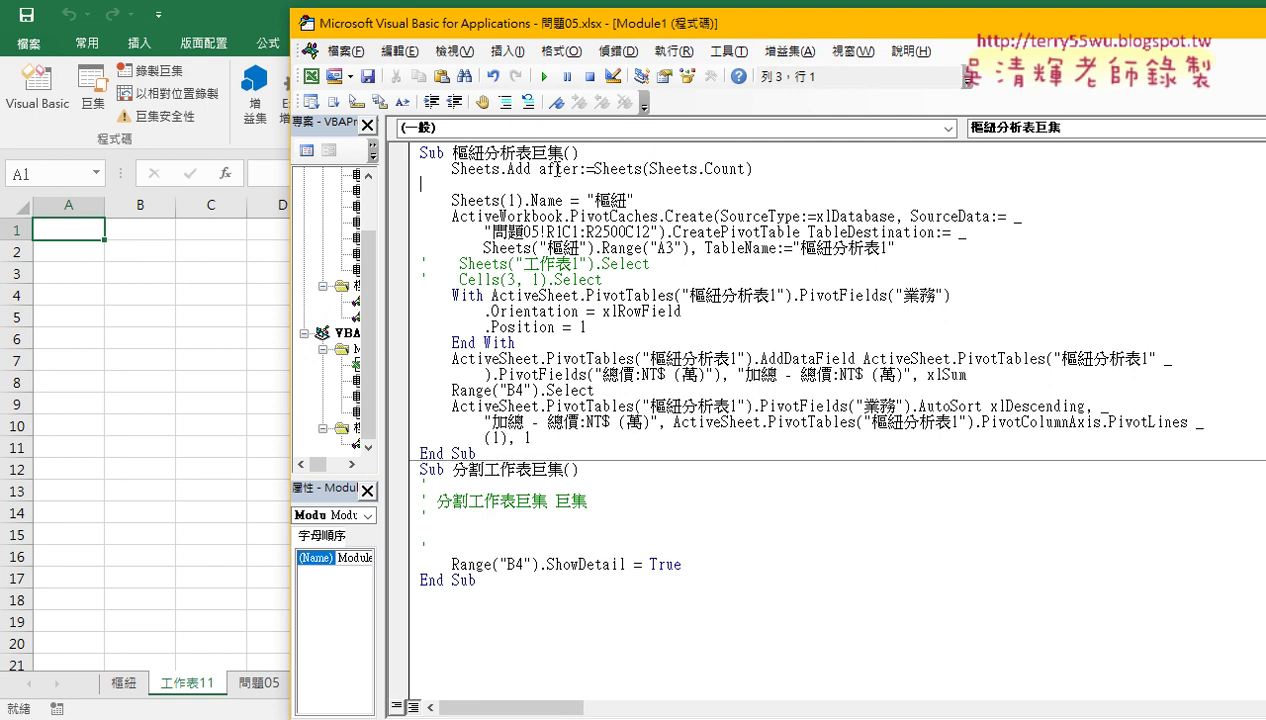
key(BackSpace)
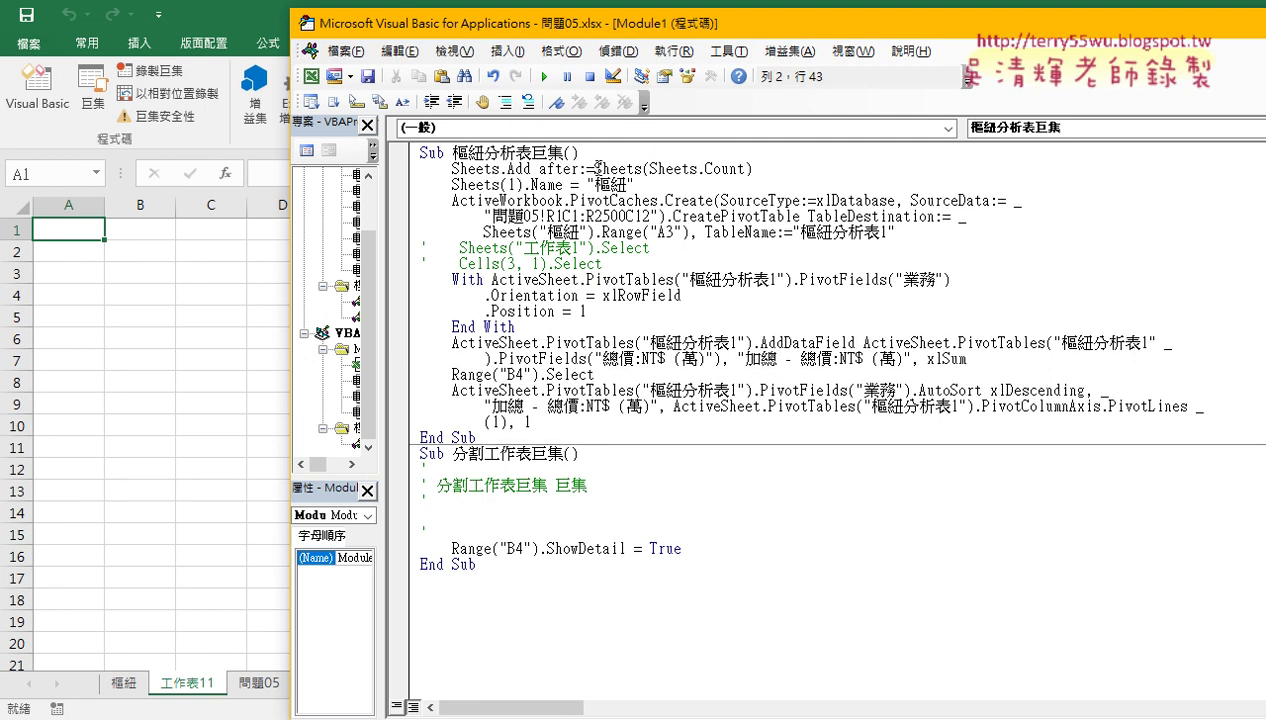
drag(594, 168, 772, 166)
right_click(772, 166)
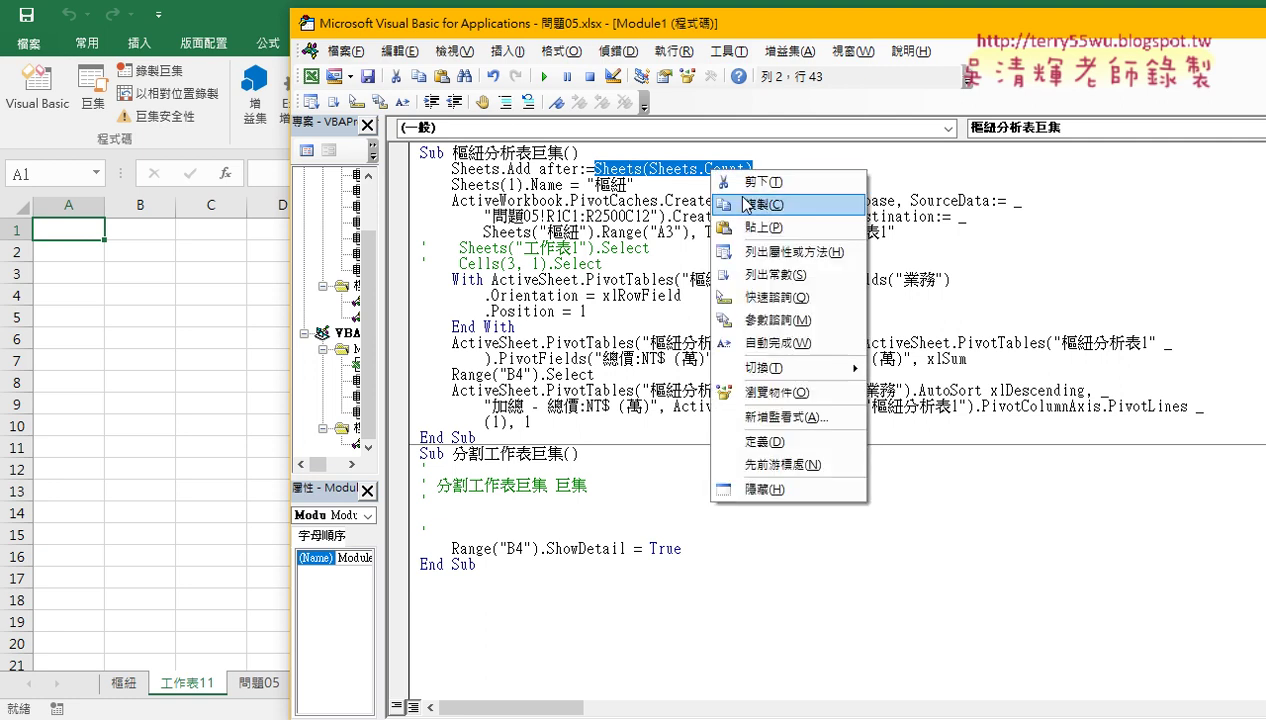
click(745, 199)
drag(521, 184, 451, 184)
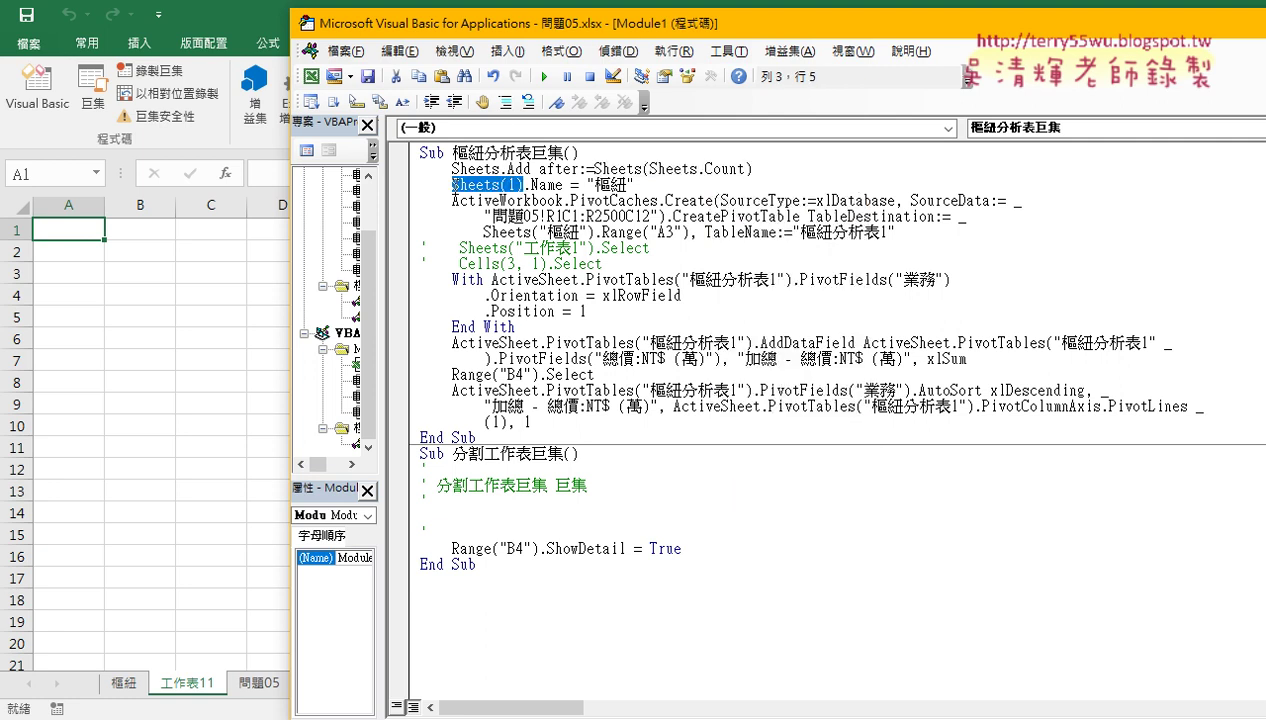
right_click(481, 185)
click(528, 242)
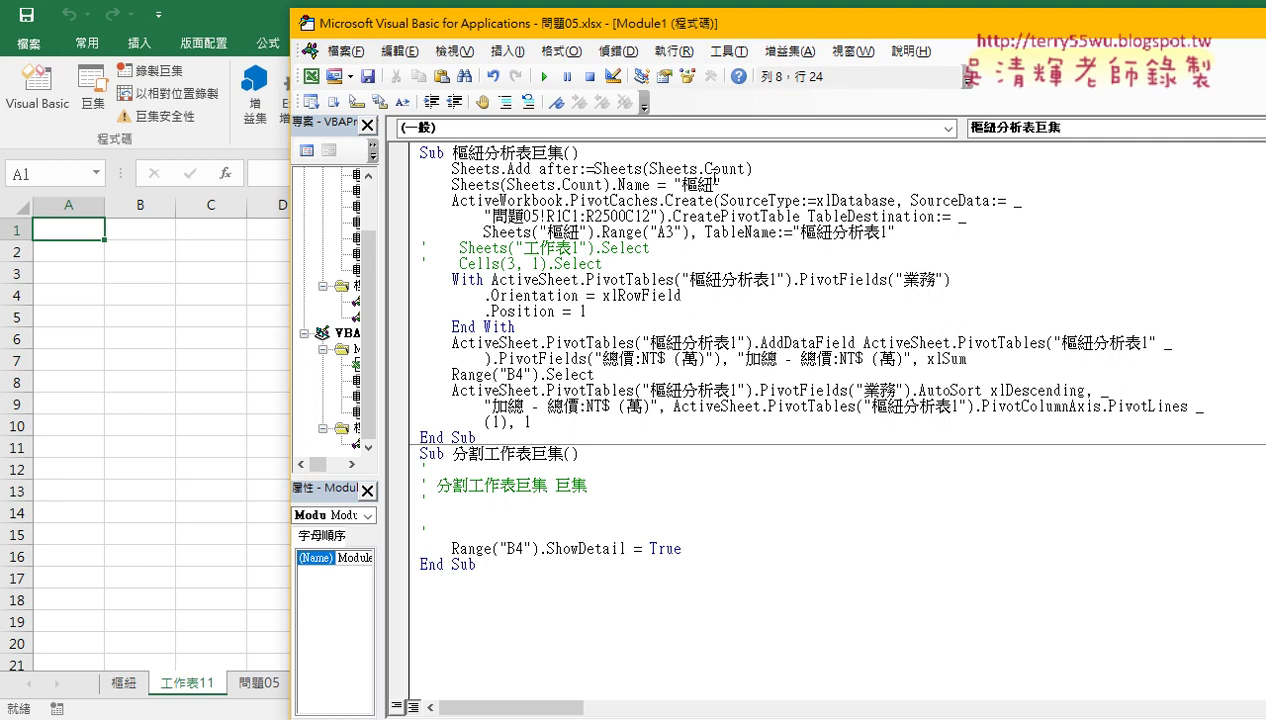
- Delete the 樞紐 and 工作表11 sheets and return to the macro editor
drag(641, 40, 721, 40)
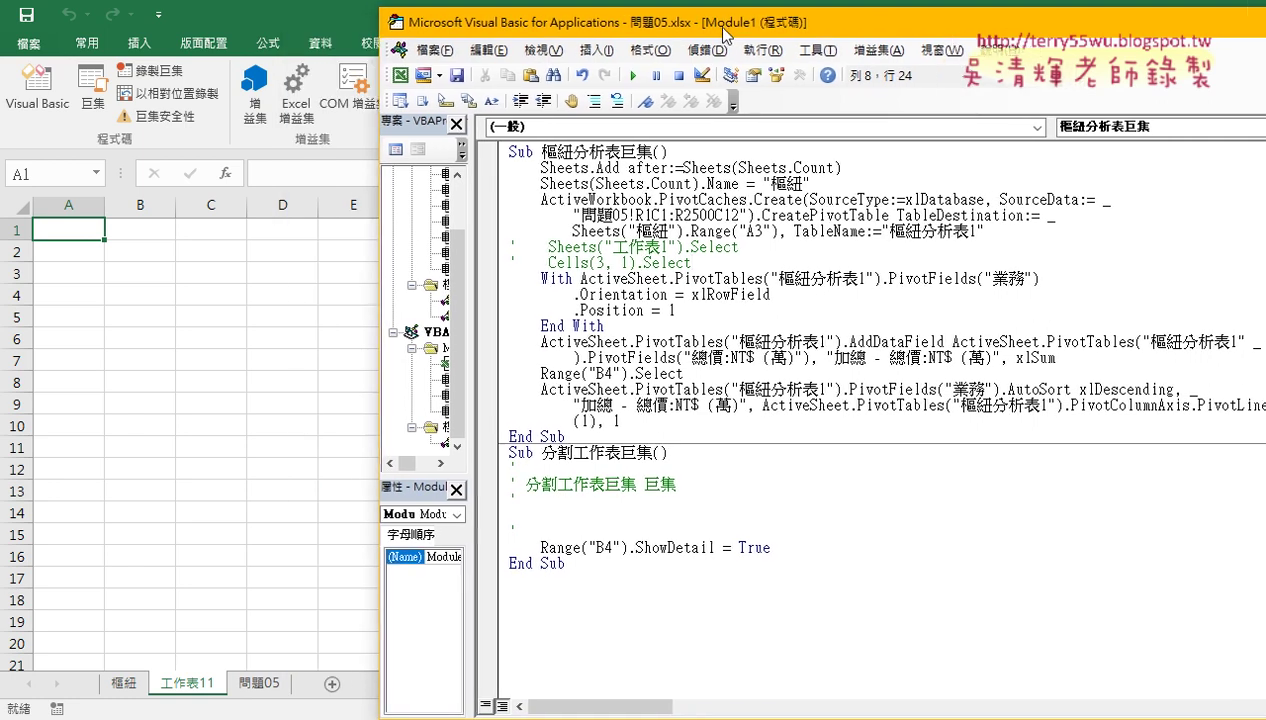
right_click(121, 688)
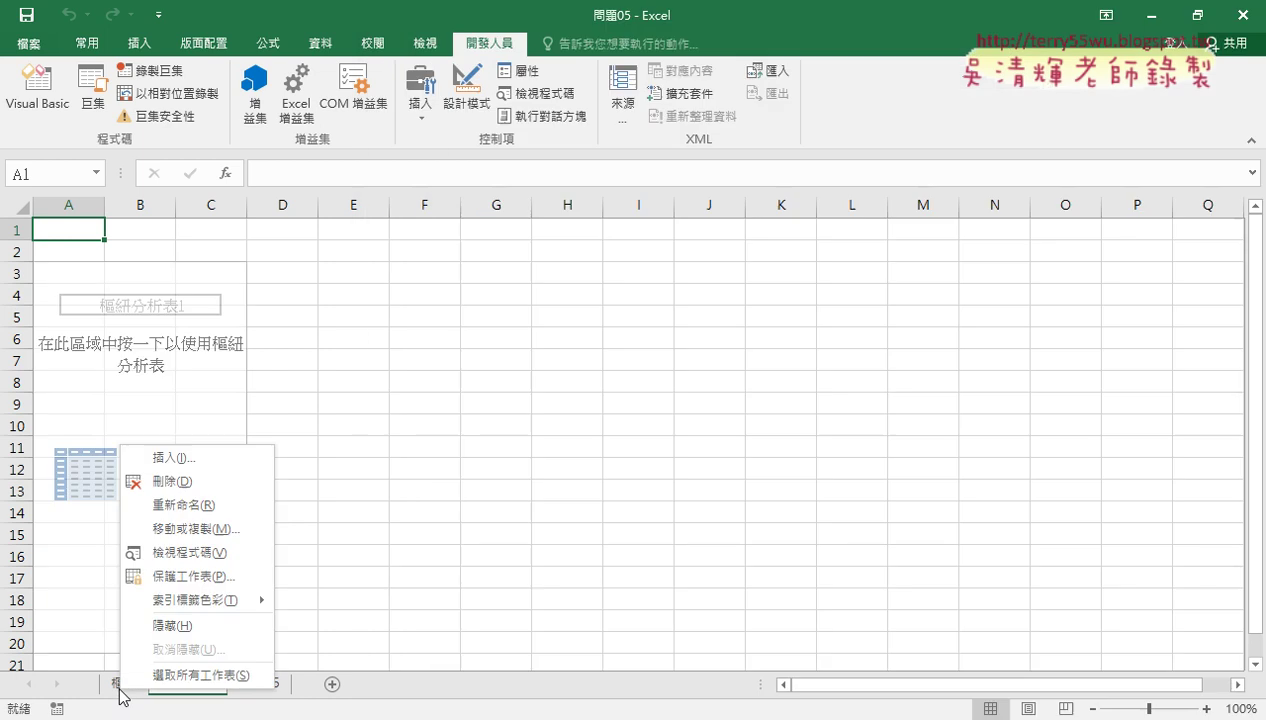
click(185, 488)
click(572, 424)
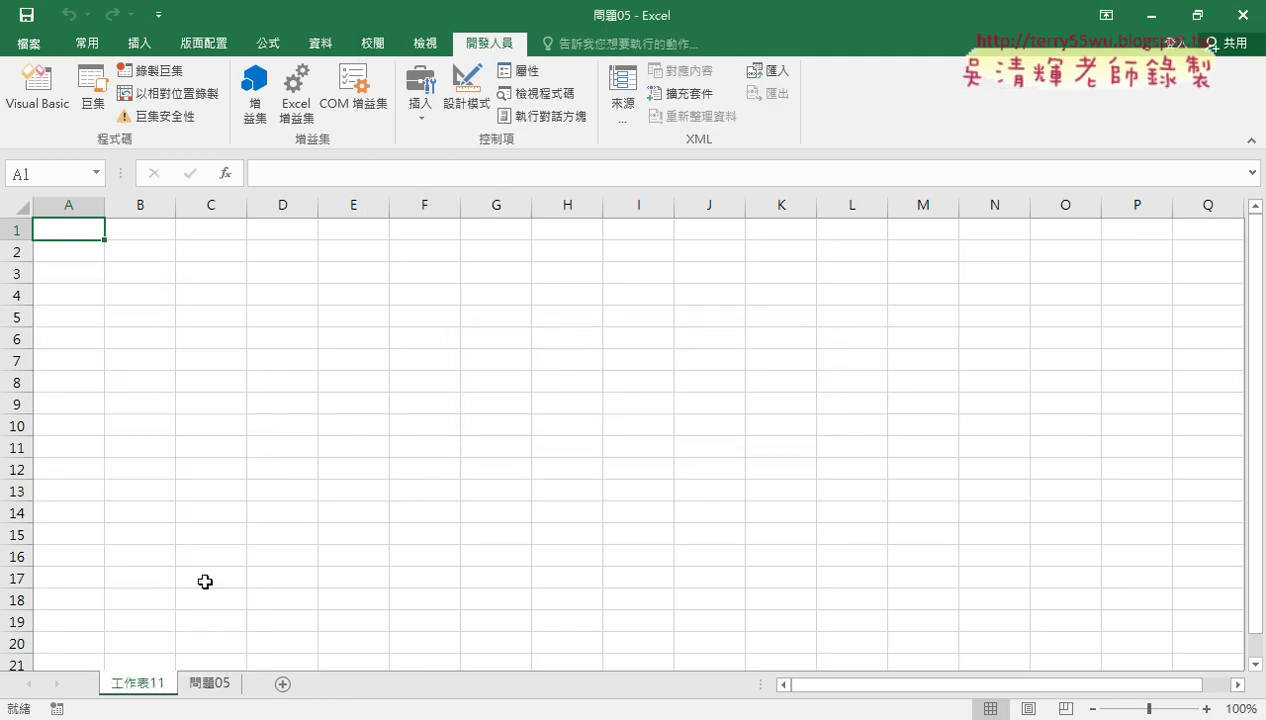
right_click(148, 690)
click(185, 482)
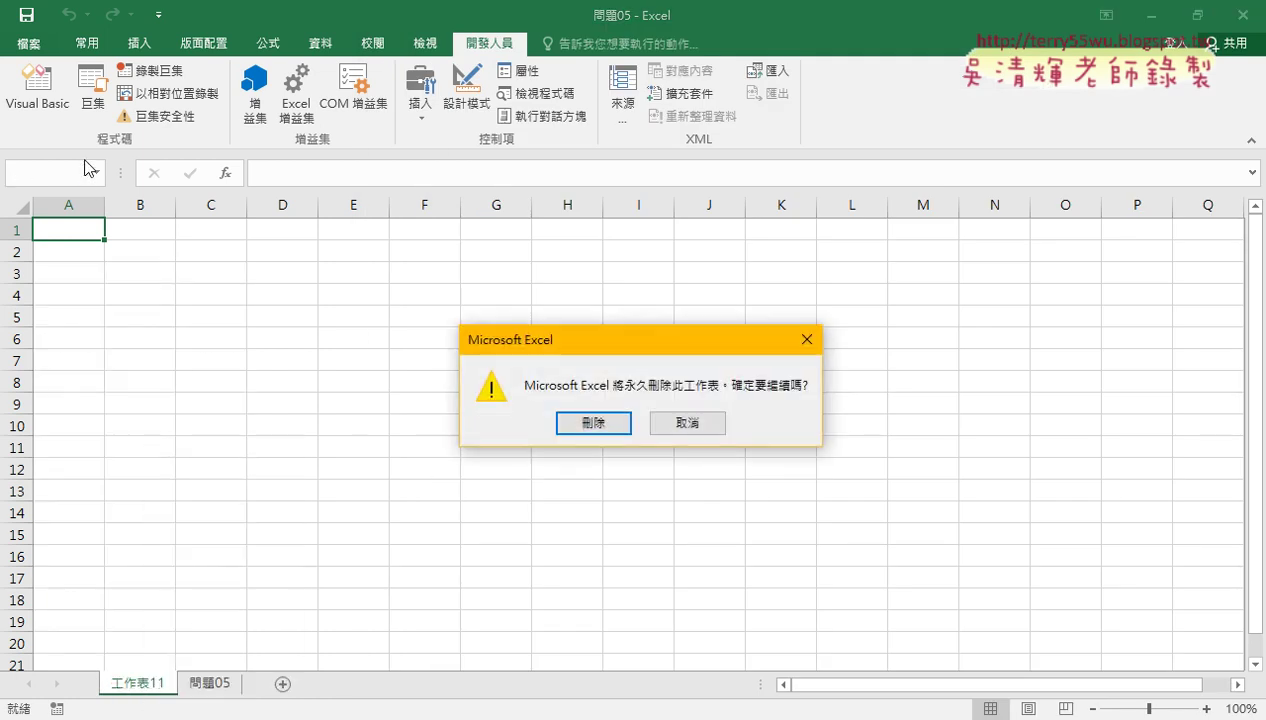
click(593, 424)
click(37, 90)
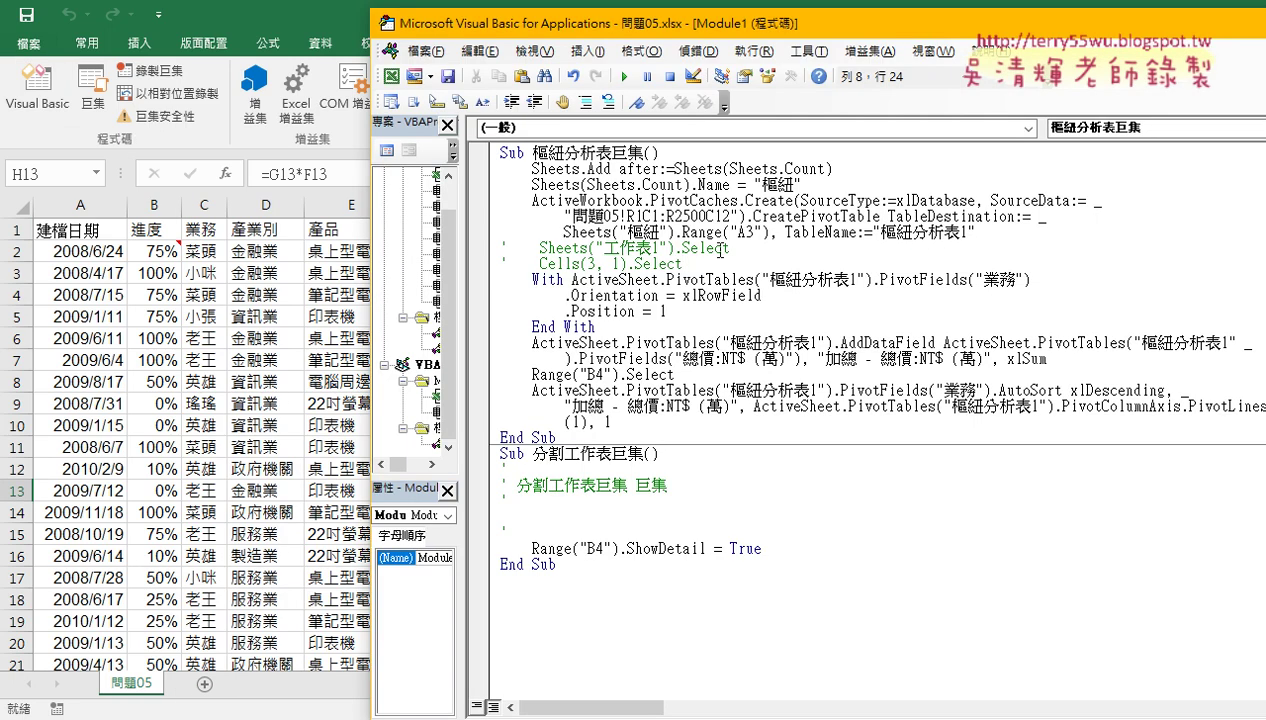
- Step through the corrected pivot macro with F8 so it builds the 樞紐 sheet
drag(799, 183, 753, 185)
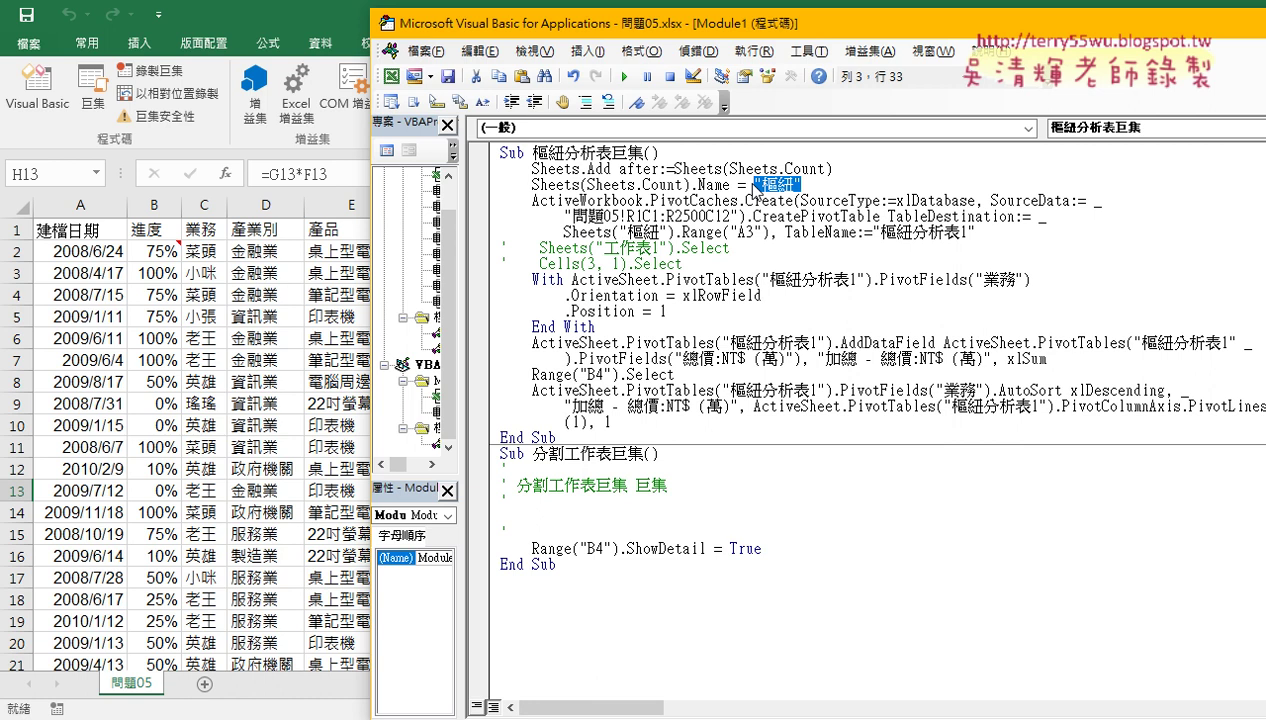
click(696, 156)
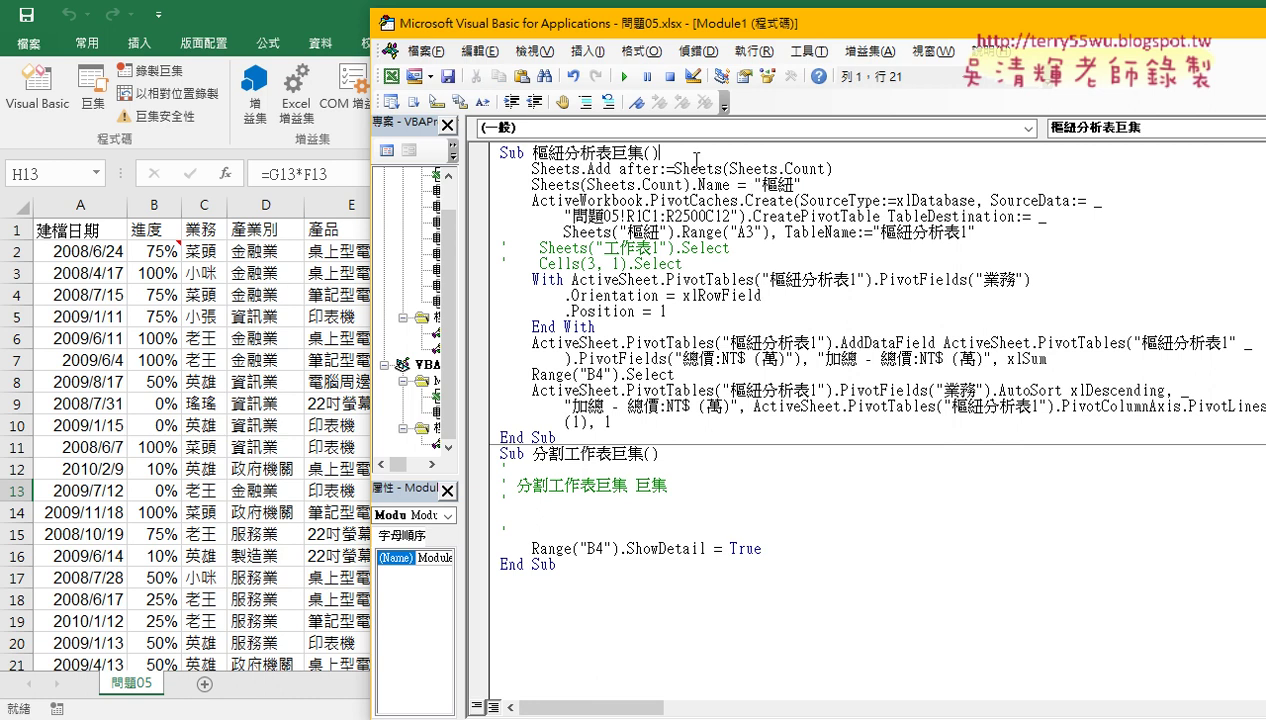
key(F8)
key(F8)
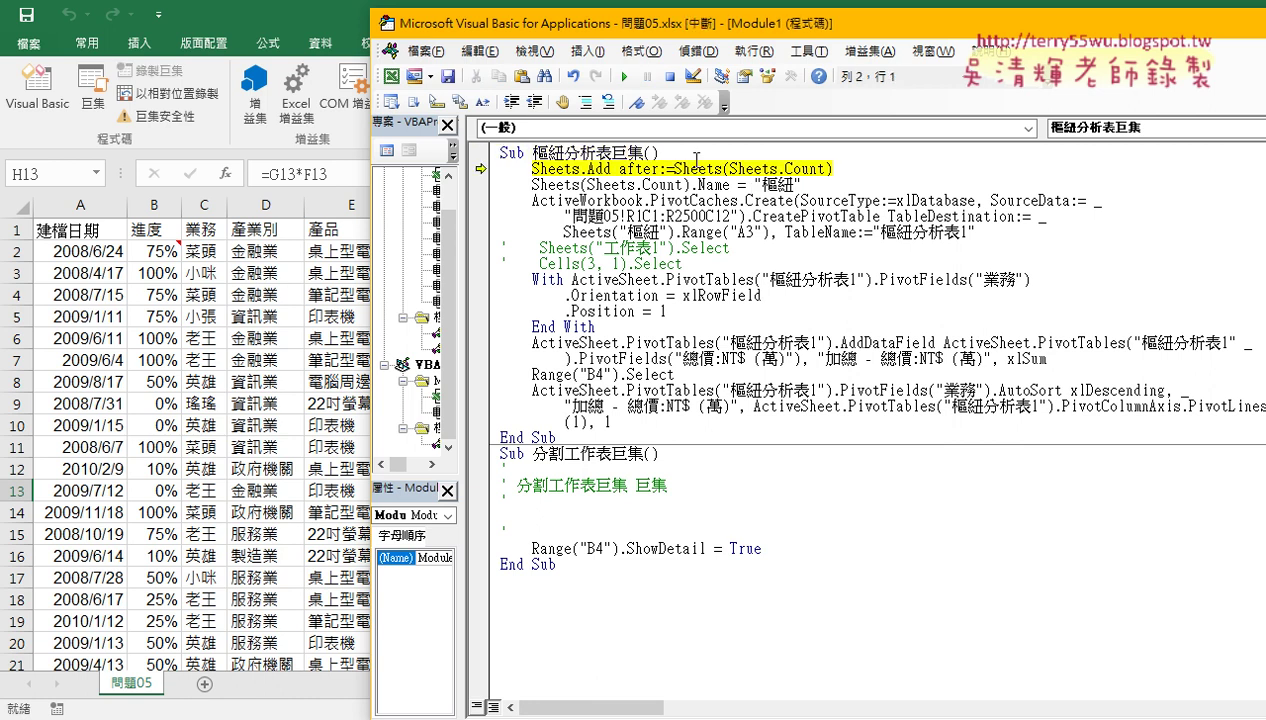
key(F8)
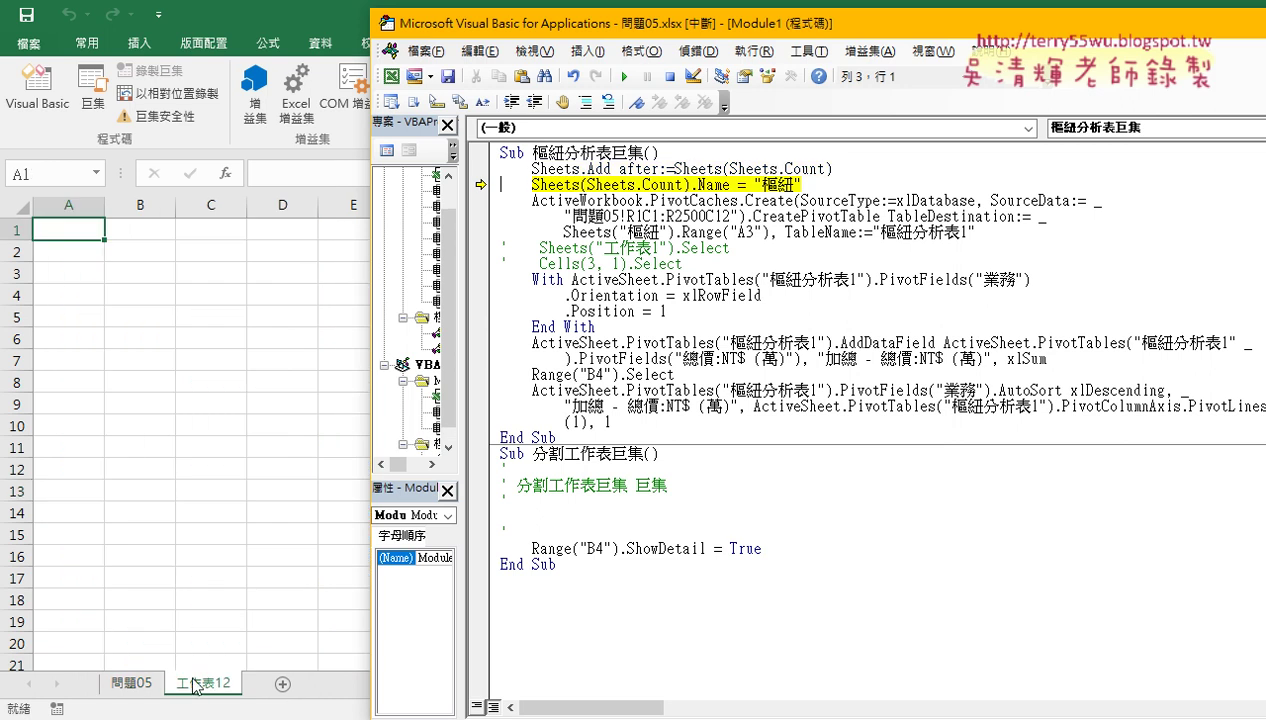
key(F8)
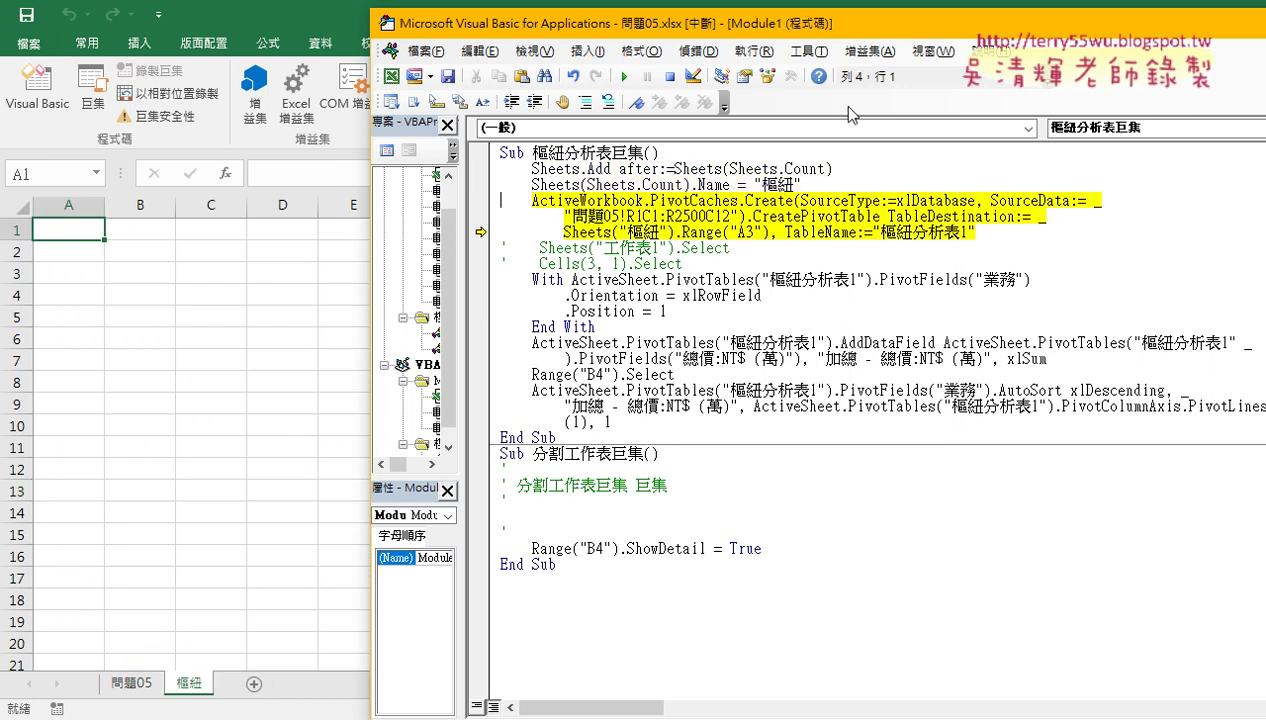
key(F8)
key(F8)
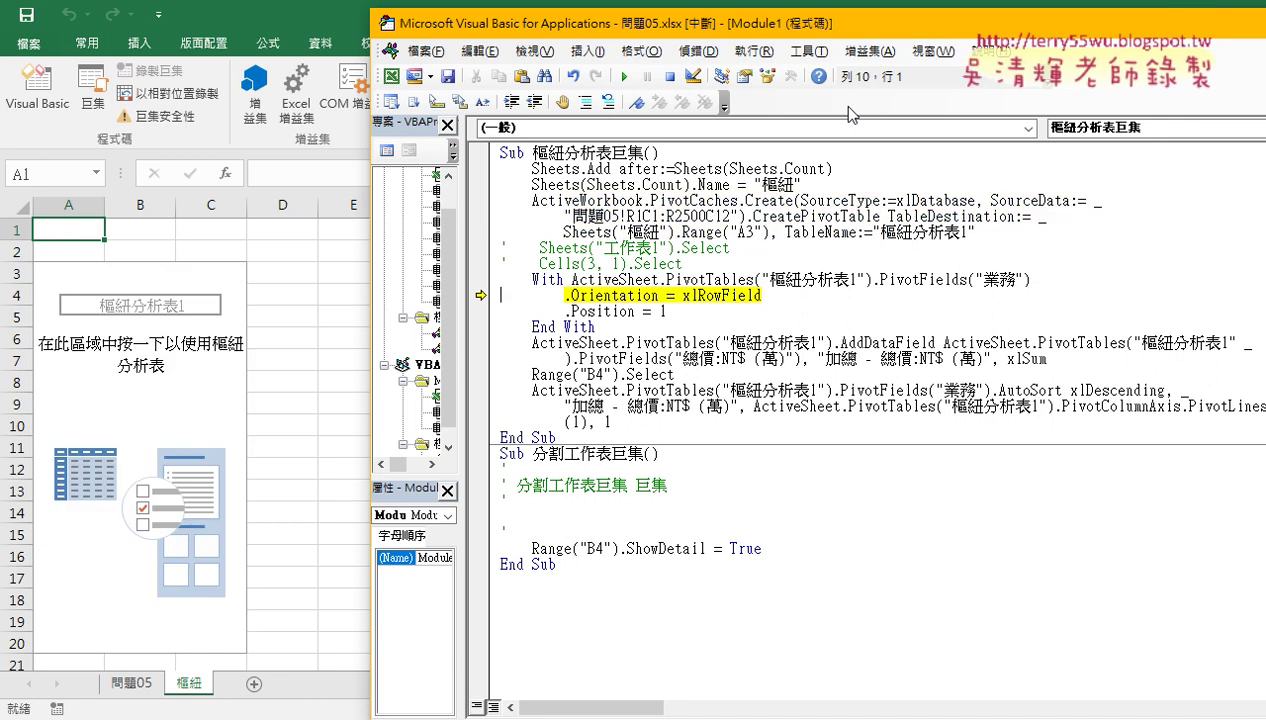
key(F8)
key(F8)
key(F8)
key(F8)
key(F8)
key(F8)
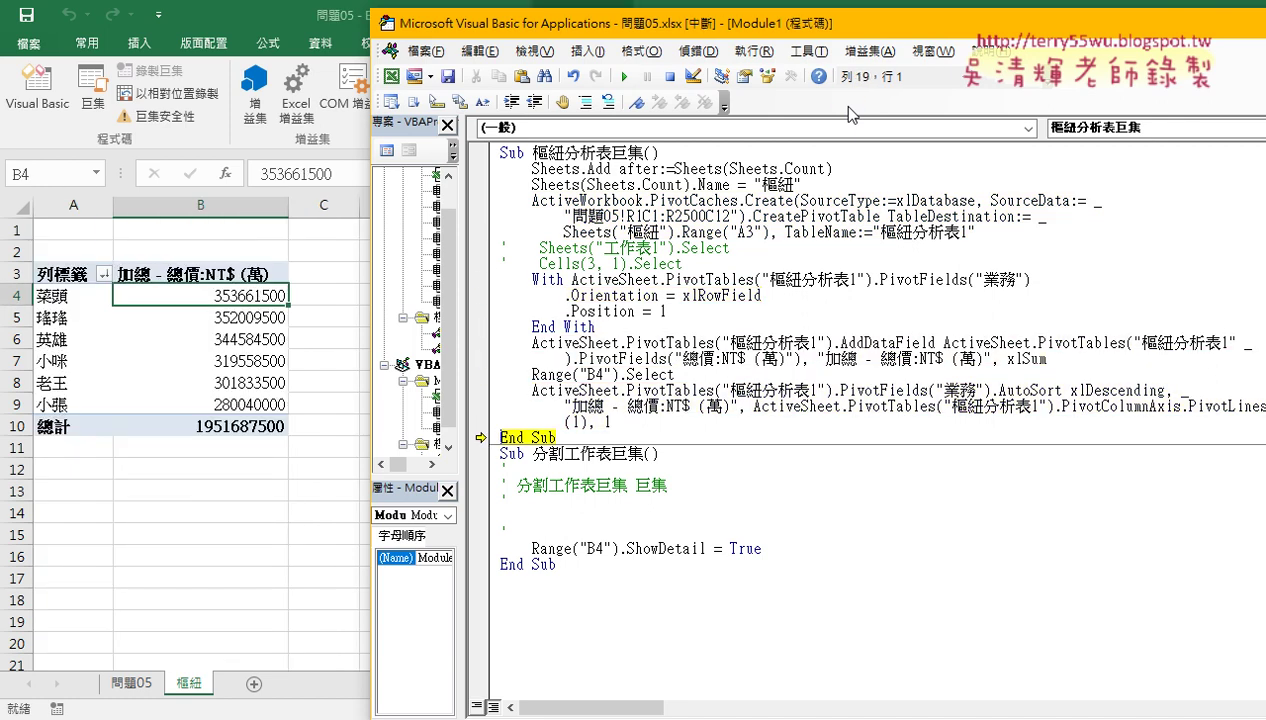
key(F8)
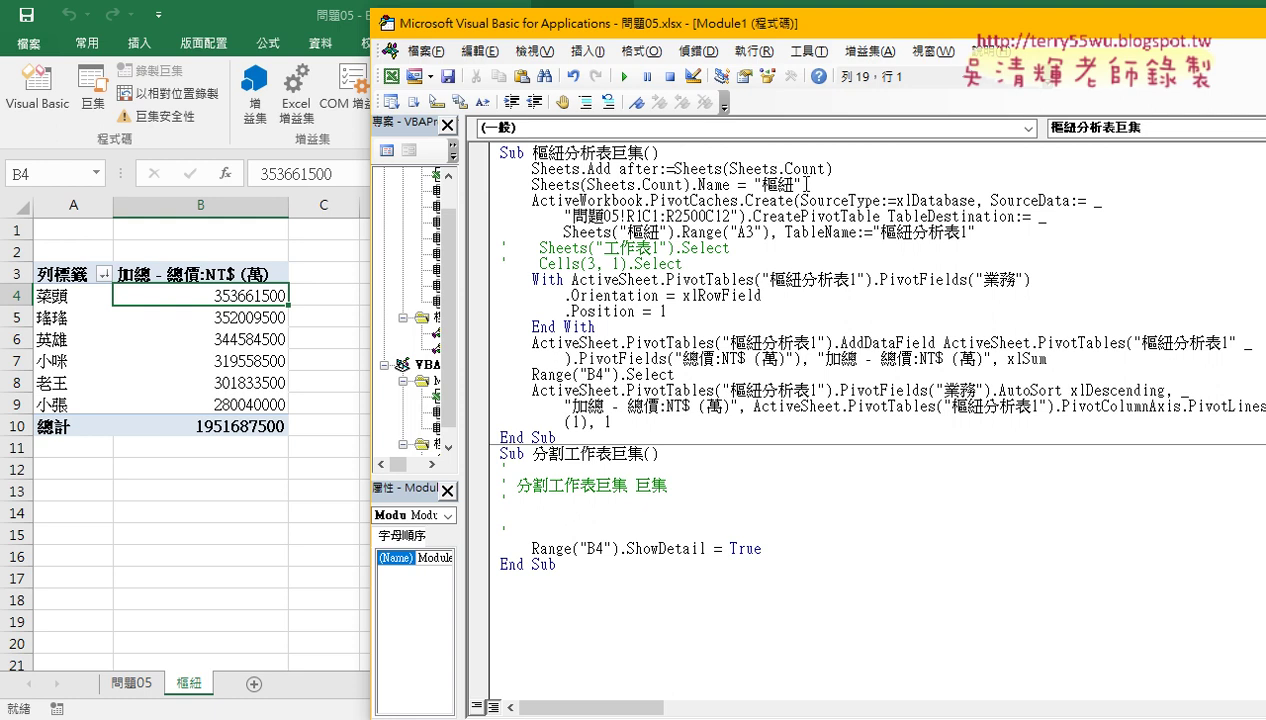
- Copy the Sheets.Add and Sheets(Sheets.Count).Name lines and switch to Chrome
drag(800, 184, 500, 168)
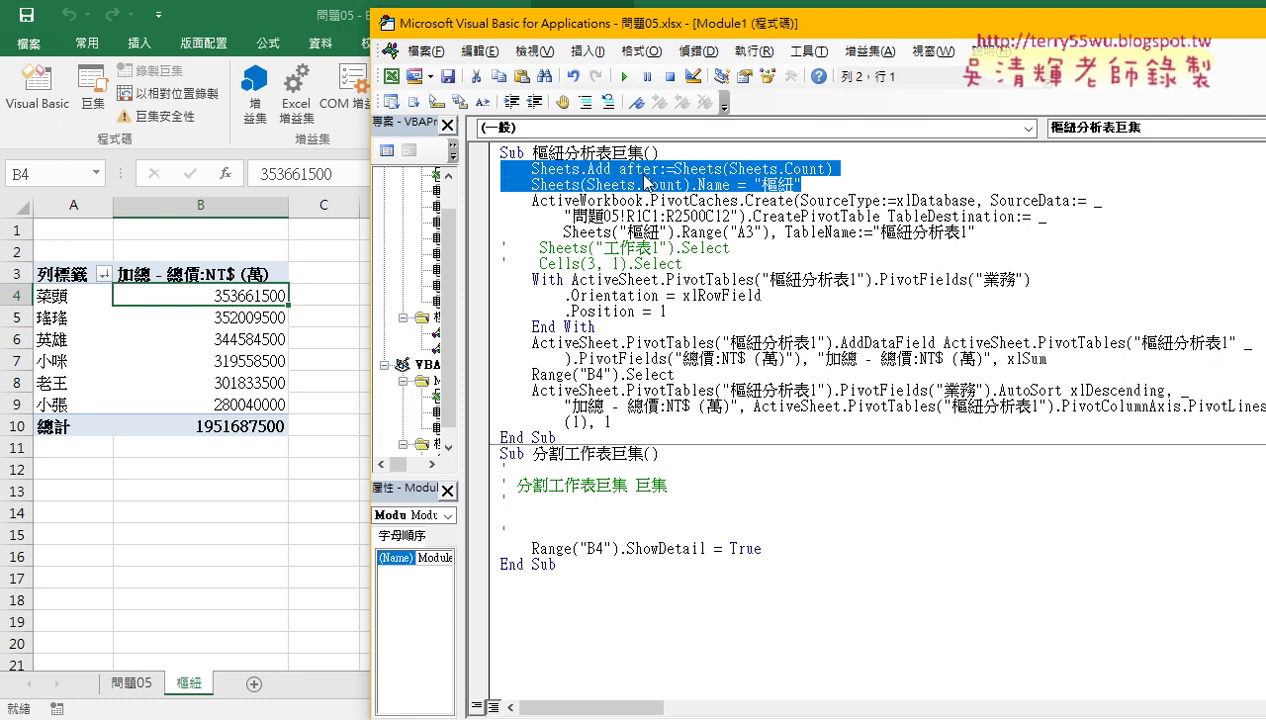
right_click(645, 181)
click(688, 214)
key(alt+Tab)
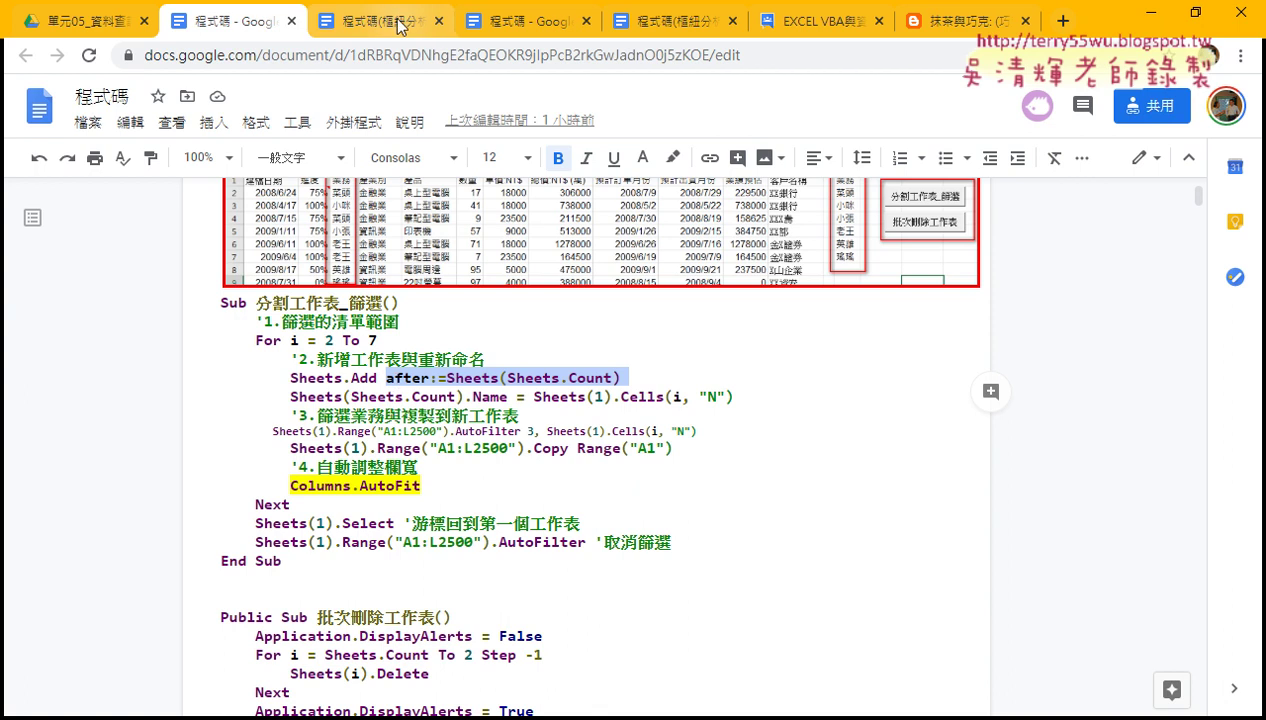
- Paste the new sheet-adding lines into 程式碼(樞紐分析表) and delete the old Sheets.Add and Sheets(1).Name lines
click(397, 22)
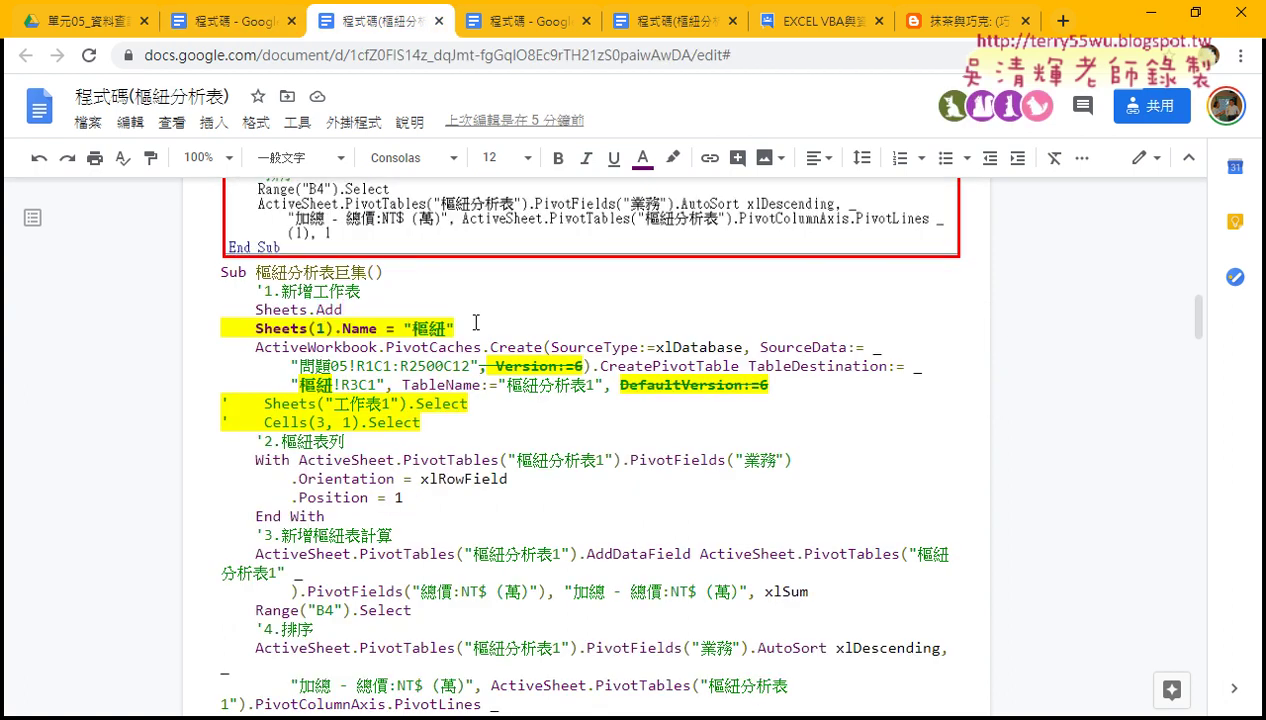
drag(458, 328, 205, 314)
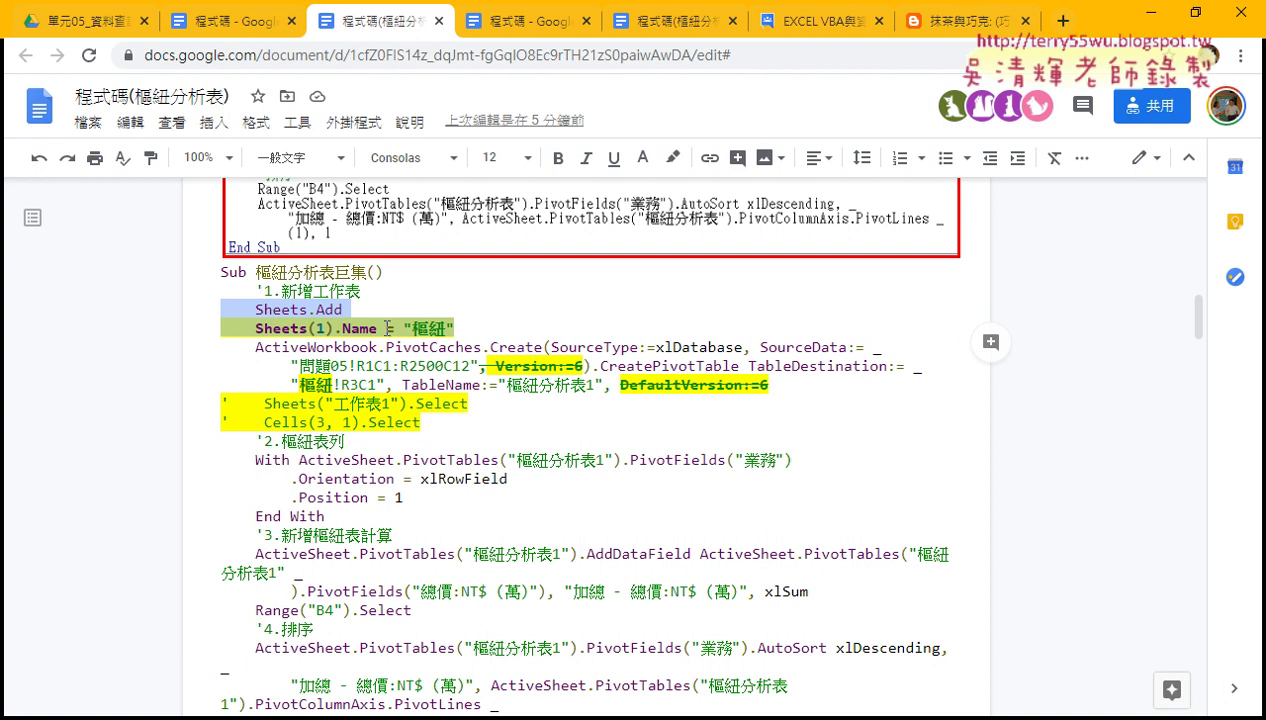
click(464, 328)
key(Return)
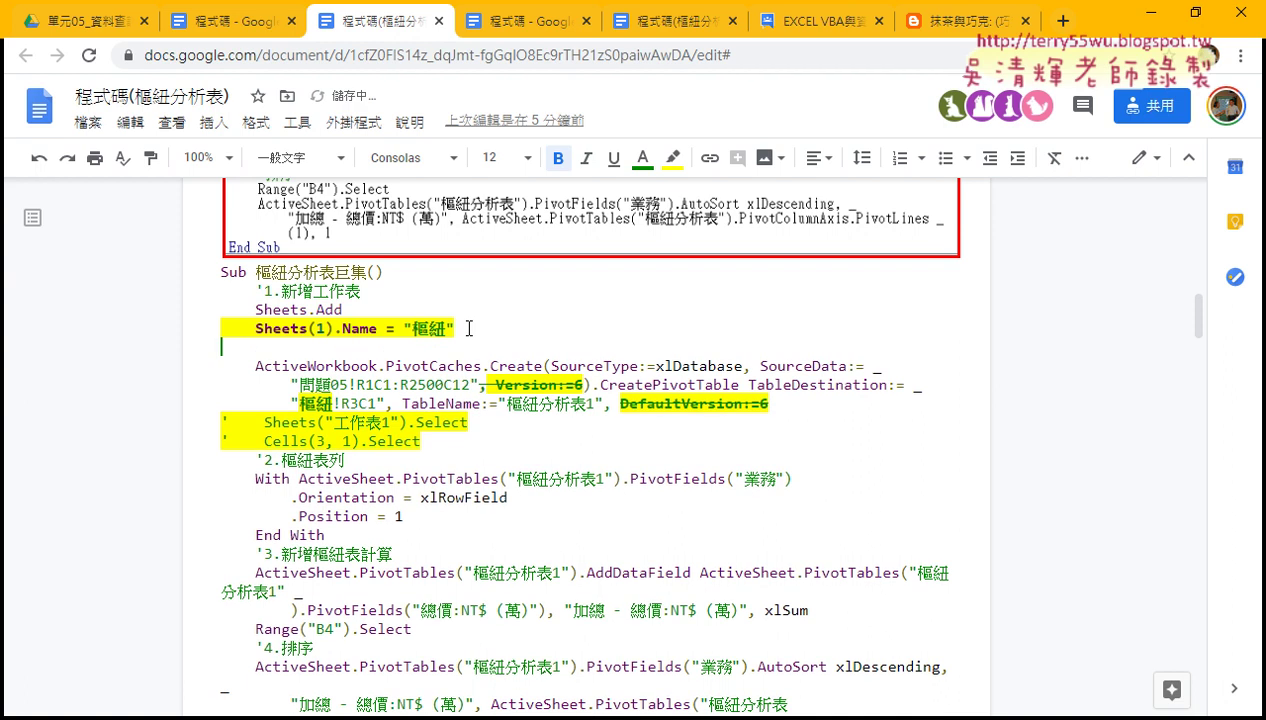
key(ctrl+v)
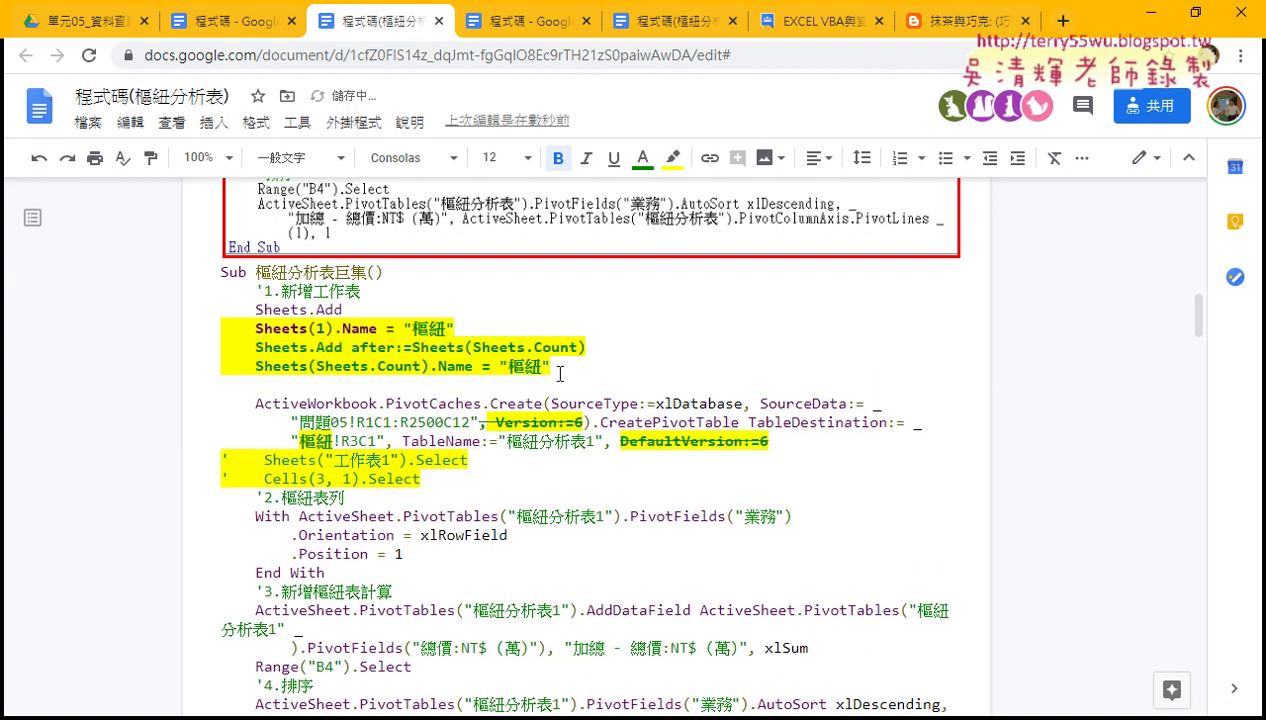
drag(557, 367, 155, 353)
drag(458, 328, 349, 318)
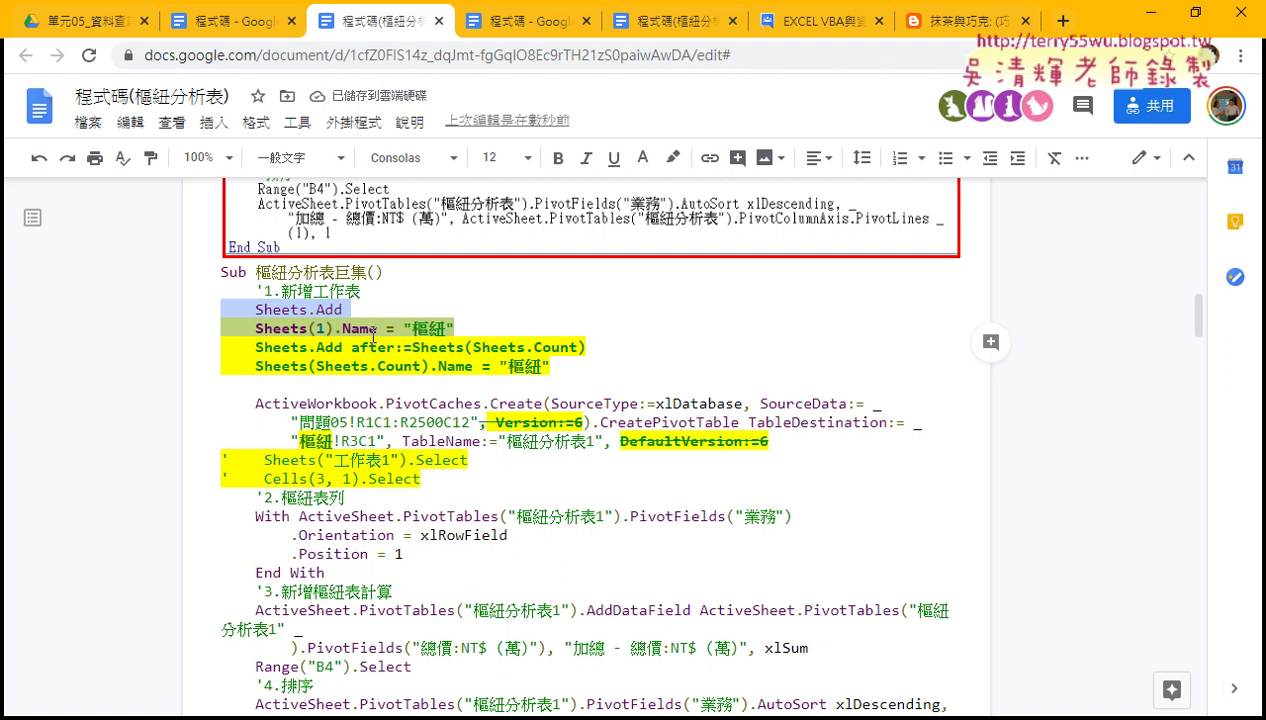
key(Delete)
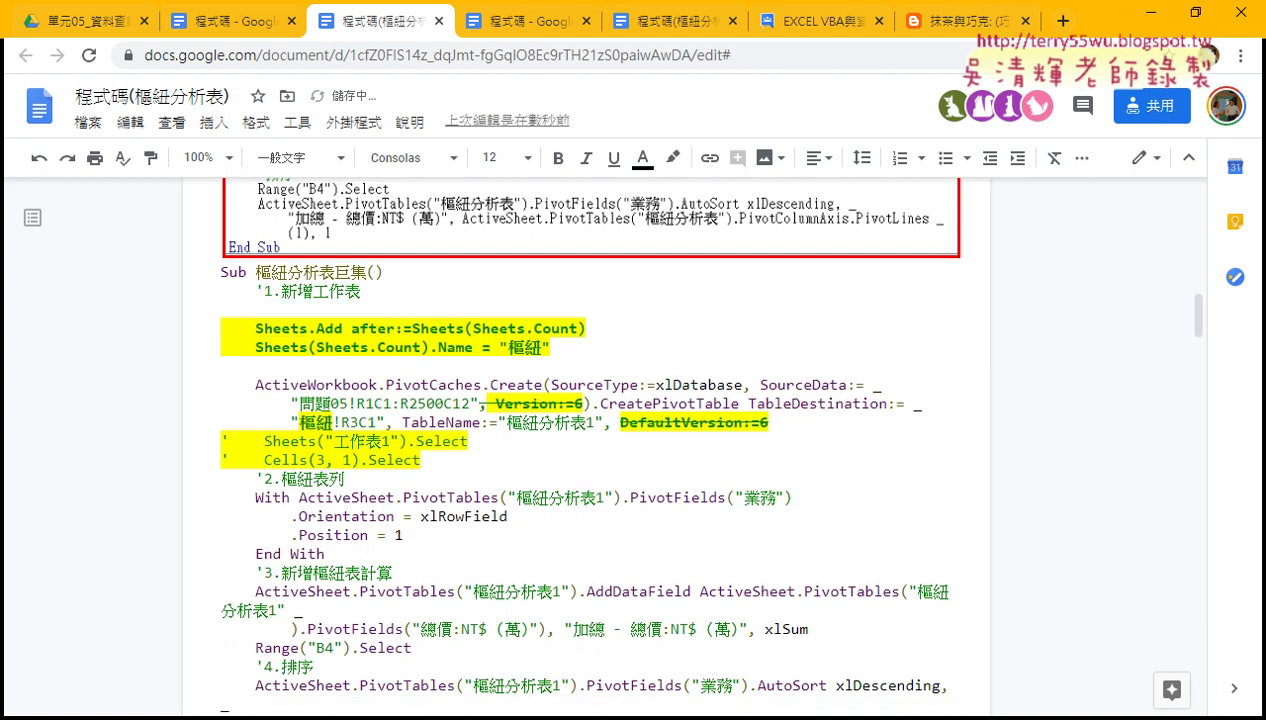
key(alt+Tab)
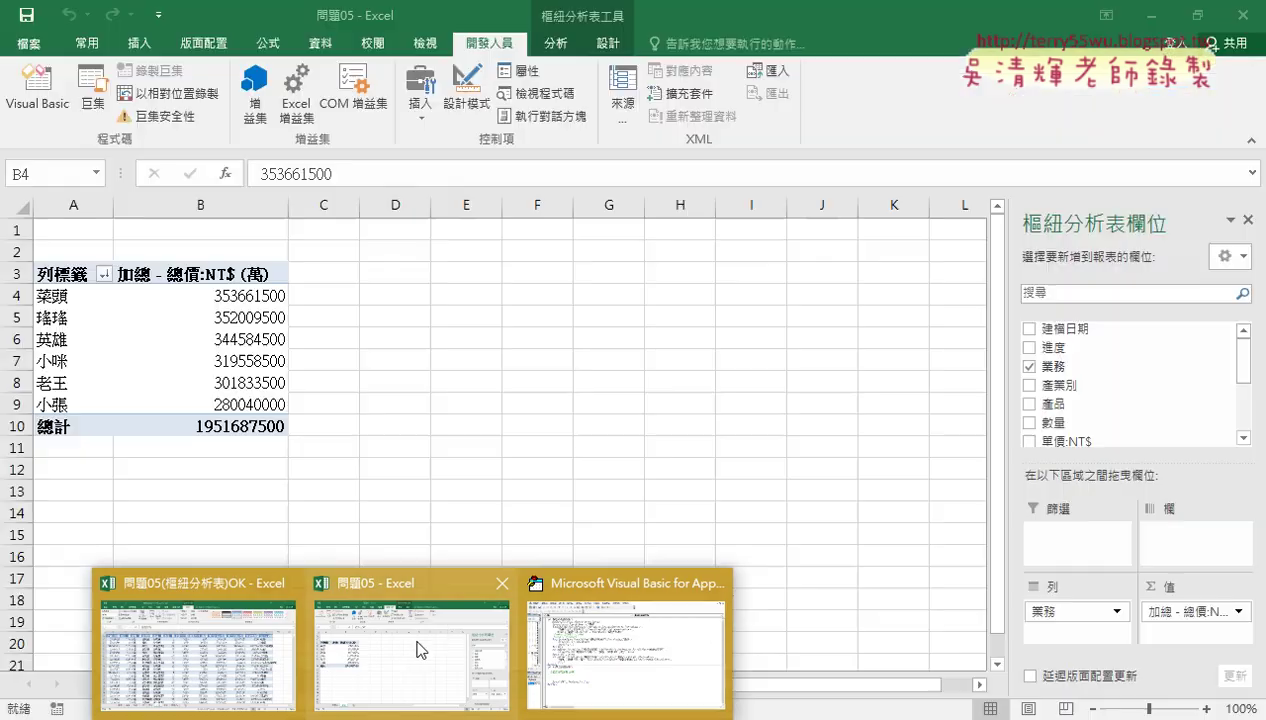
- Paste the old Sheets.Add and Sheets(1).Name = "樞紐" lines under the Sub line, comment them, and paste into the notes
click(629, 629)
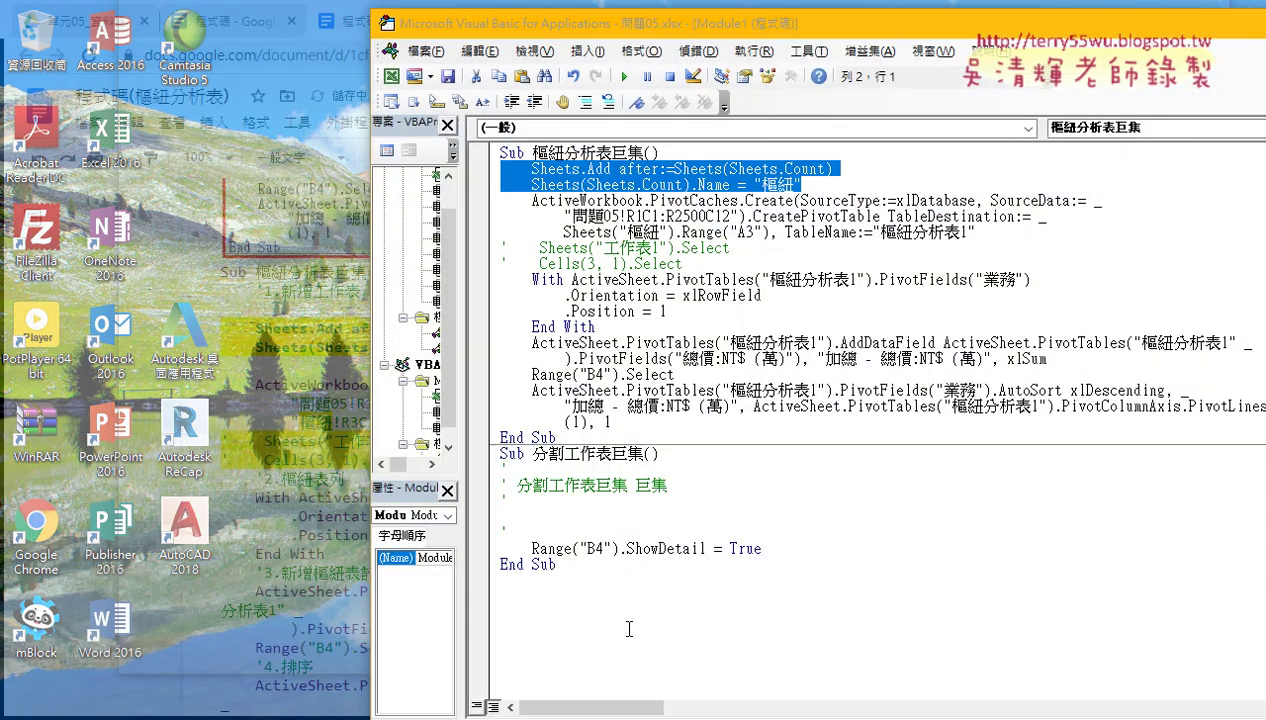
click(690, 151)
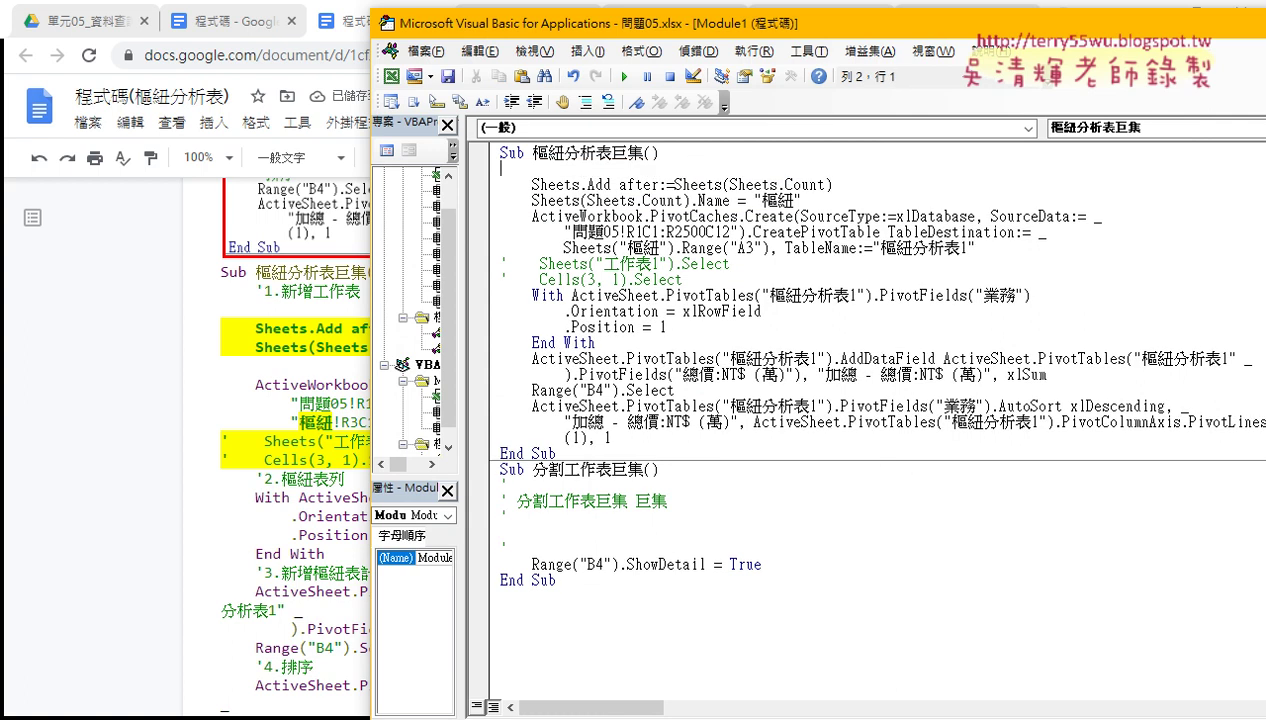
key(ctrl+v)
drag(721, 186, 430, 172)
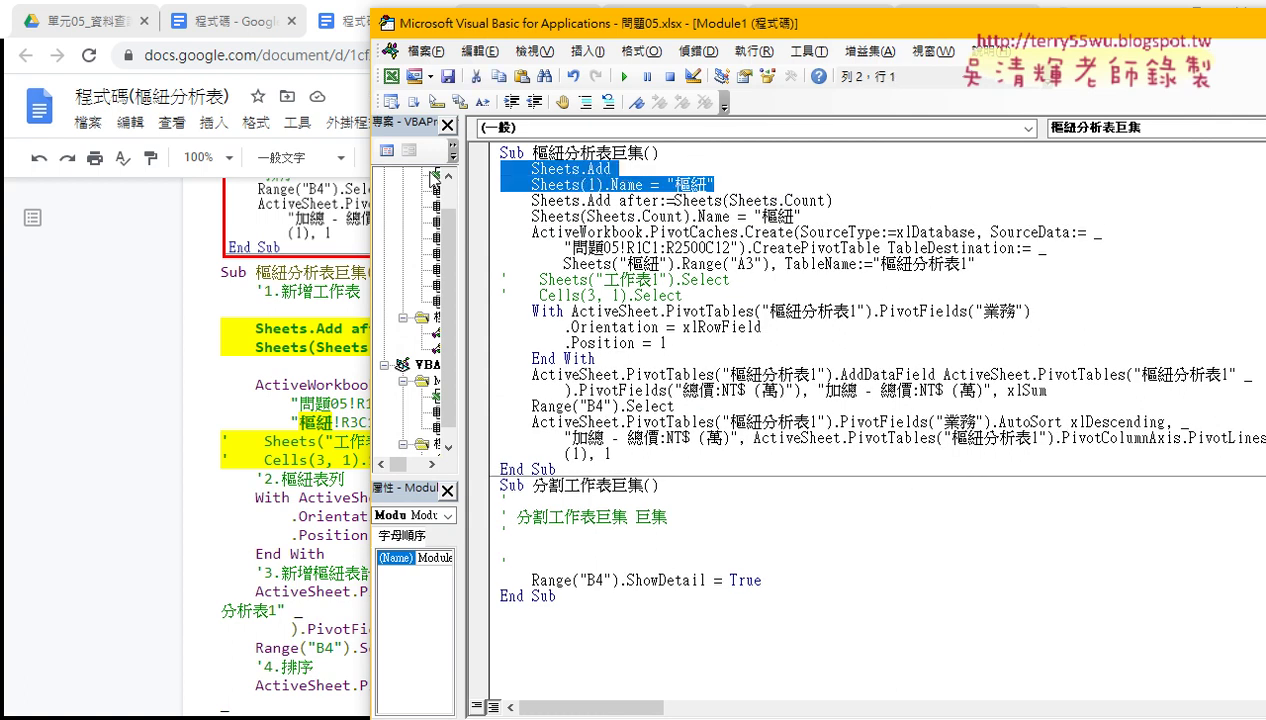
click(584, 101)
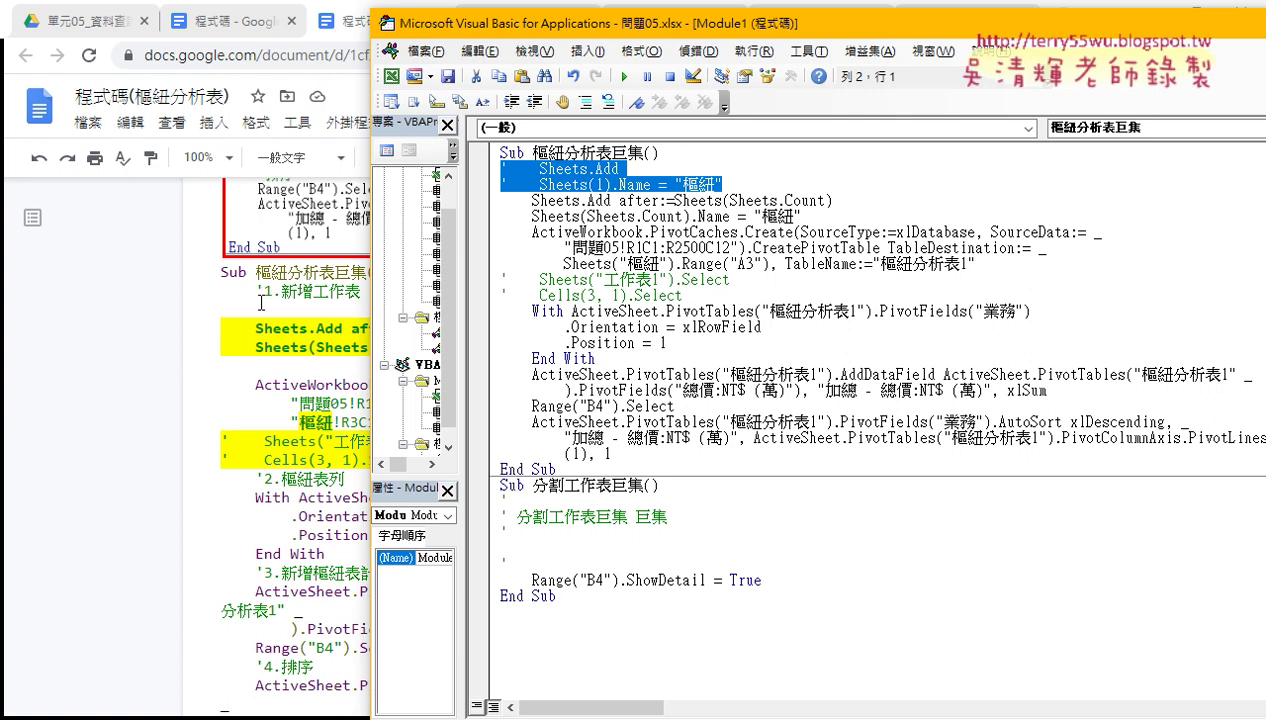
click(258, 300)
key(ctrl+v)
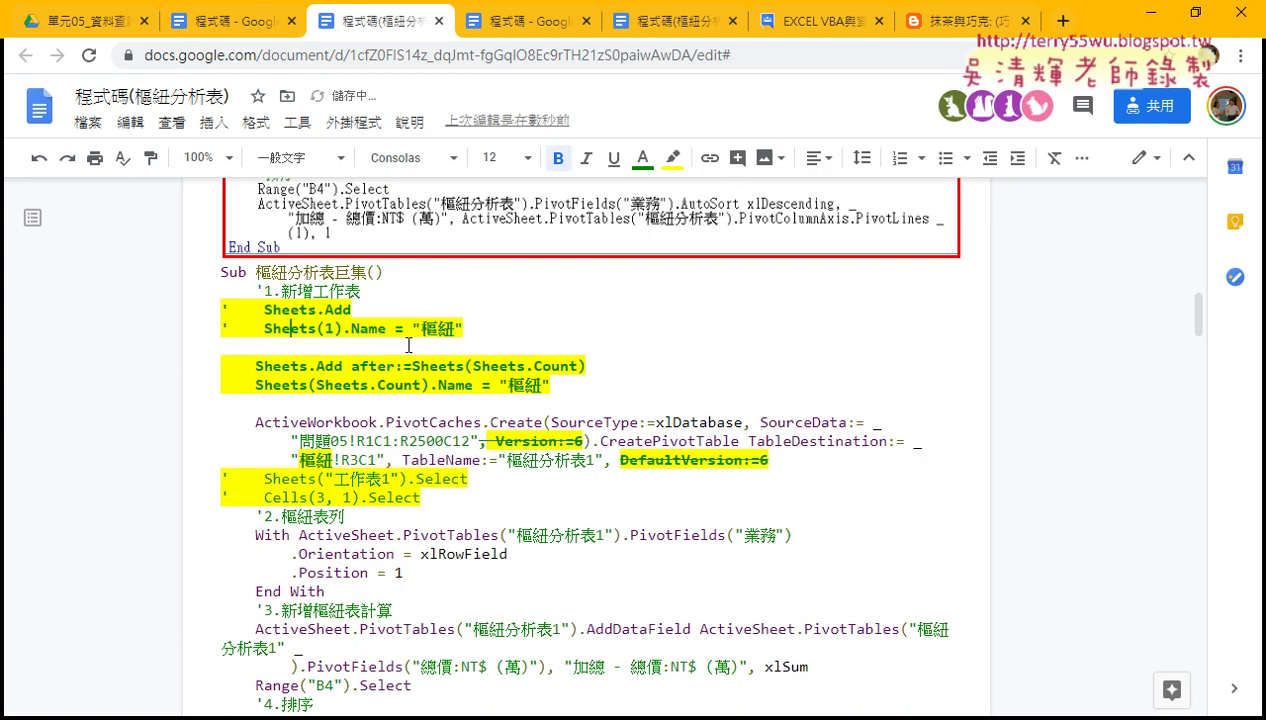
- Set the two commented-out Sheets lines' highlight to 無 and minimize Google Docs
drag(463, 329, 200, 309)
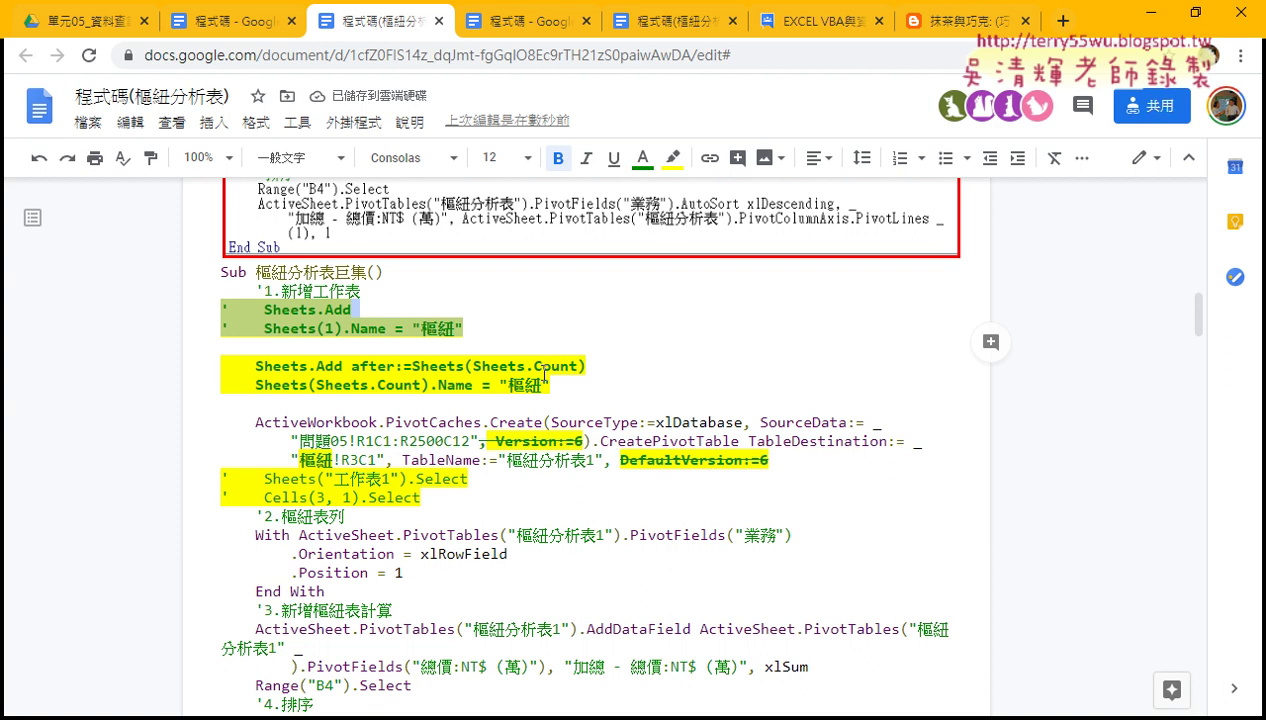
click(672, 157)
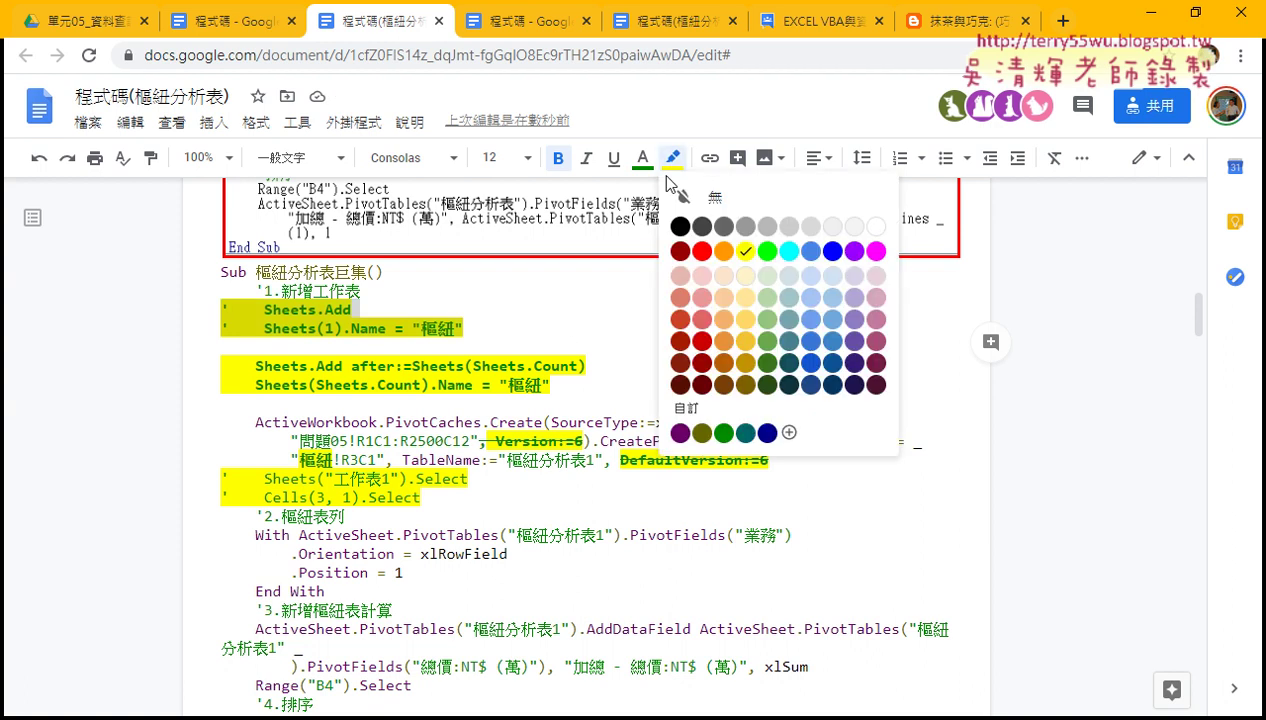
click(716, 197)
drag(553, 386, 209, 365)
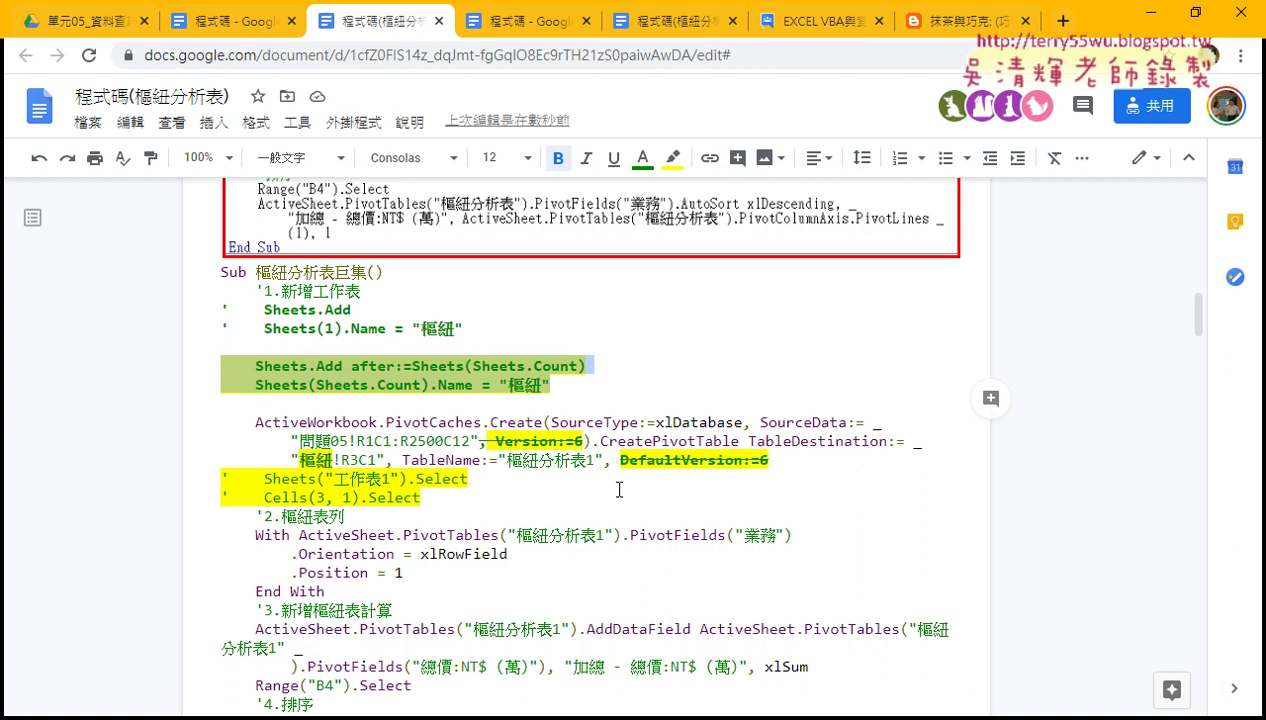
click(1141, 14)
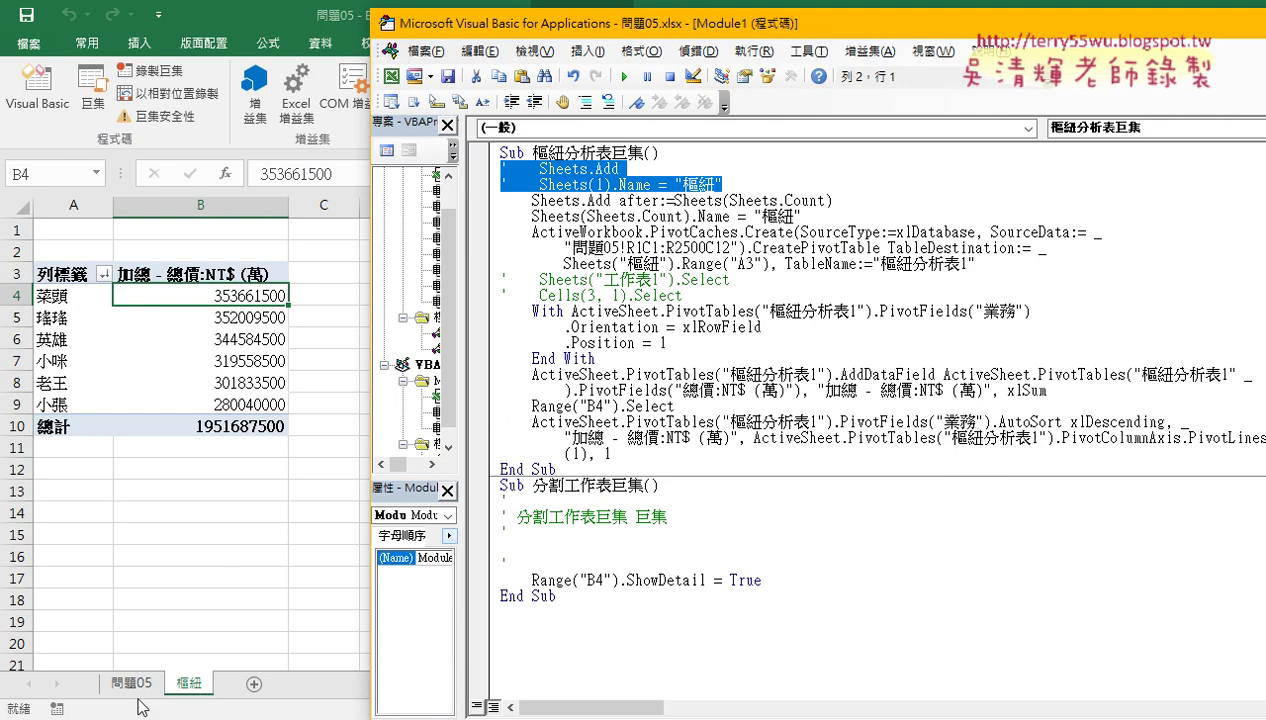
click(195, 537)
double_click(254, 298)
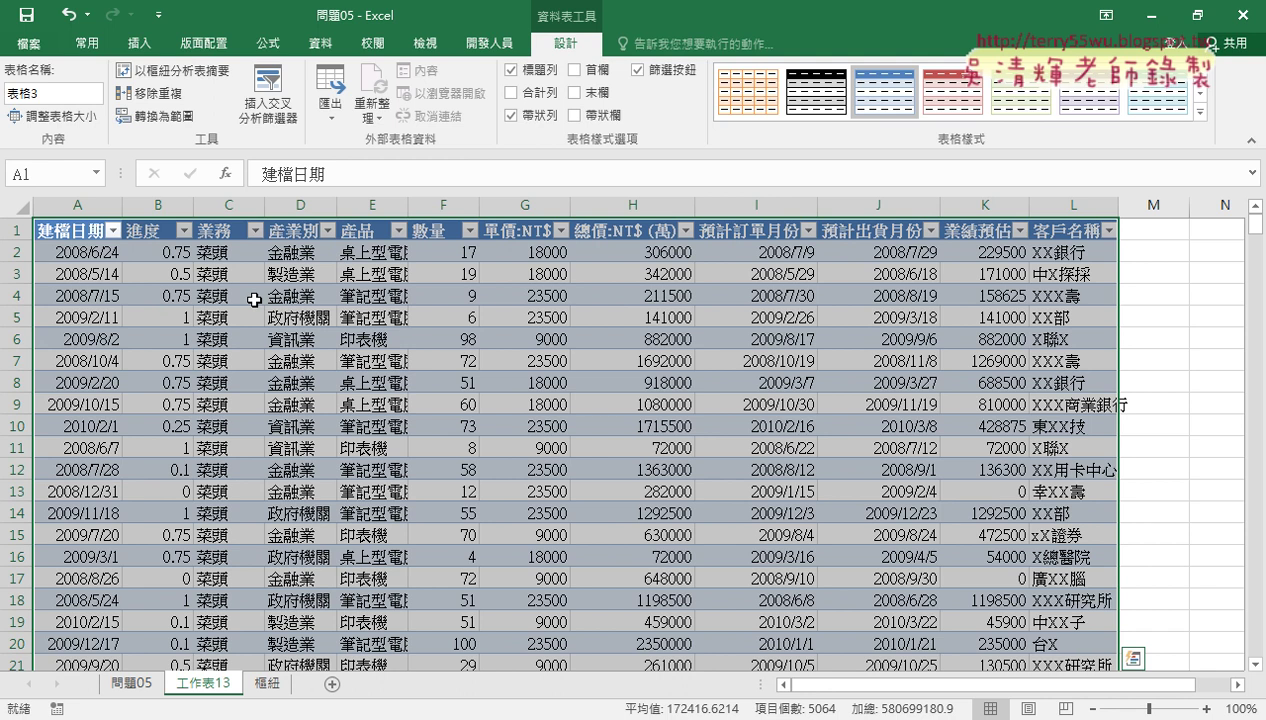
click(254, 299)
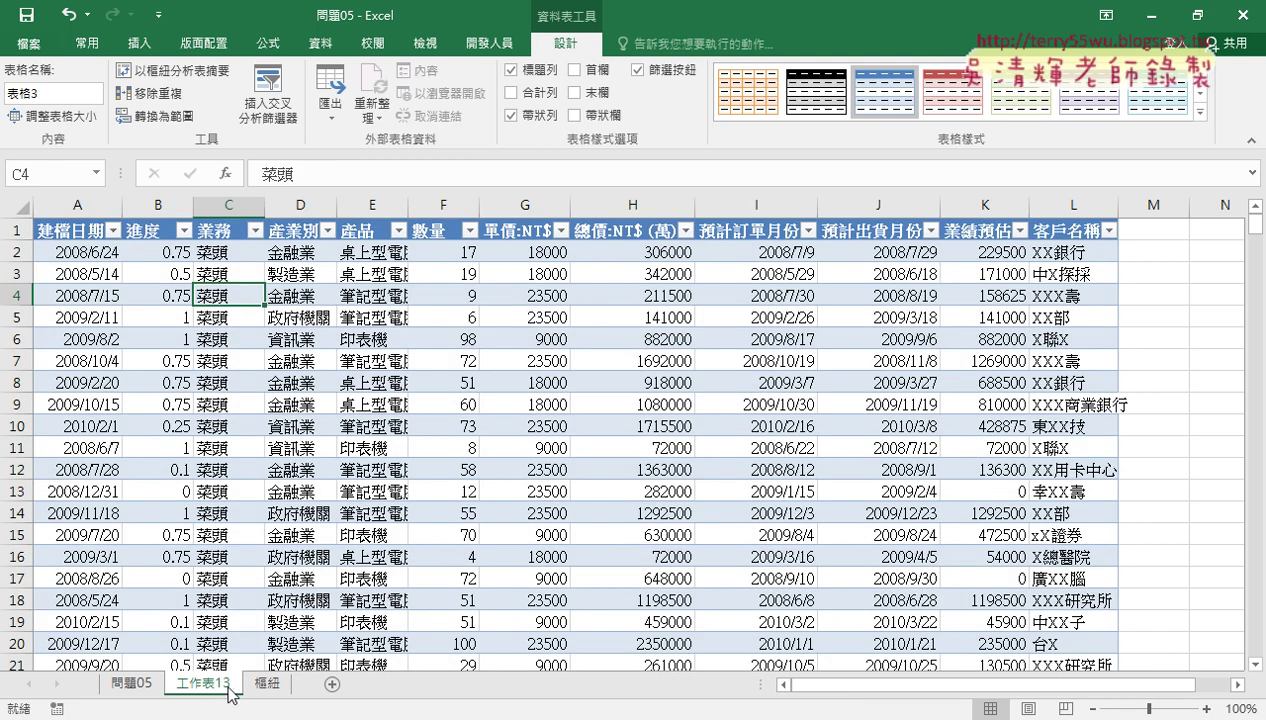
click(264, 683)
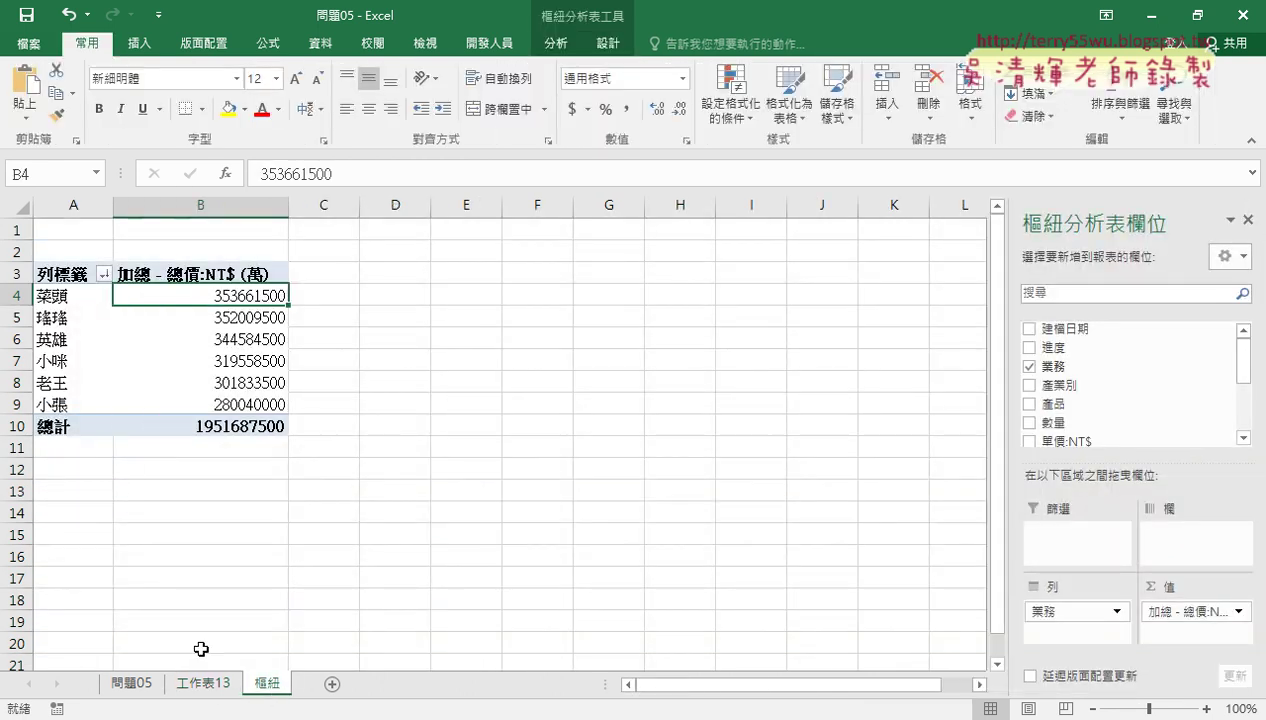
click(202, 683)
click(272, 683)
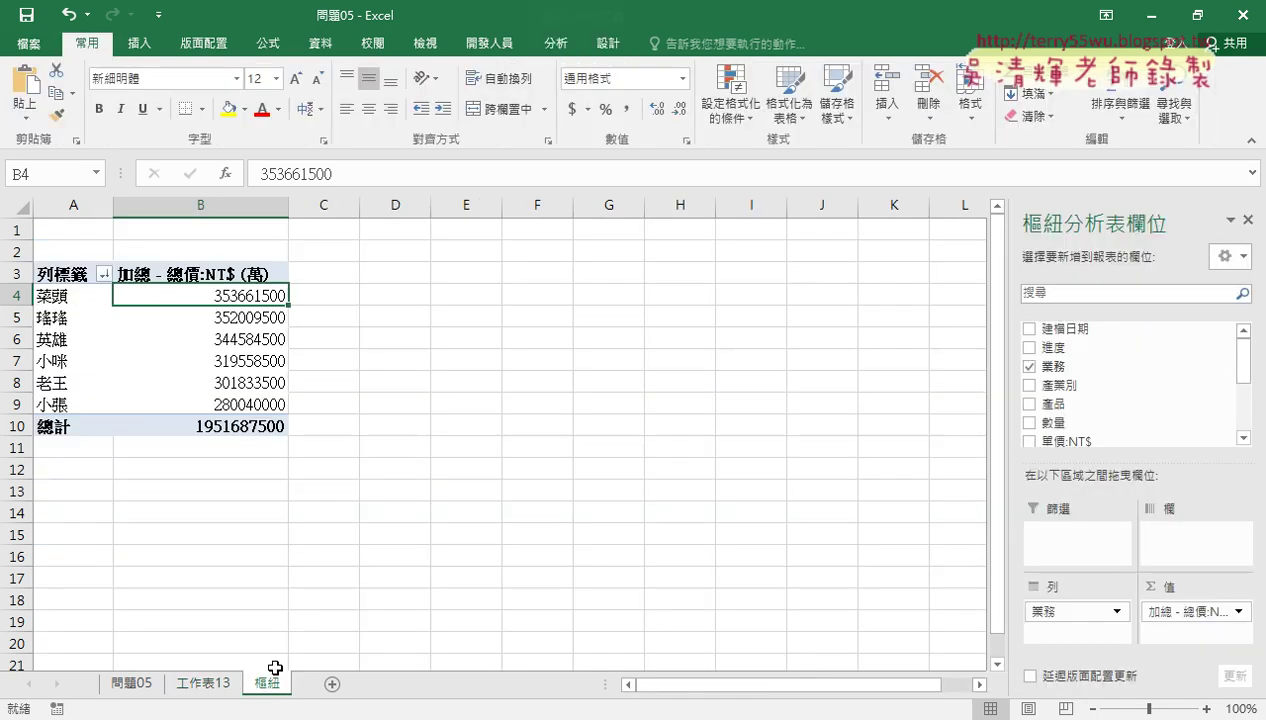
double_click(250, 314)
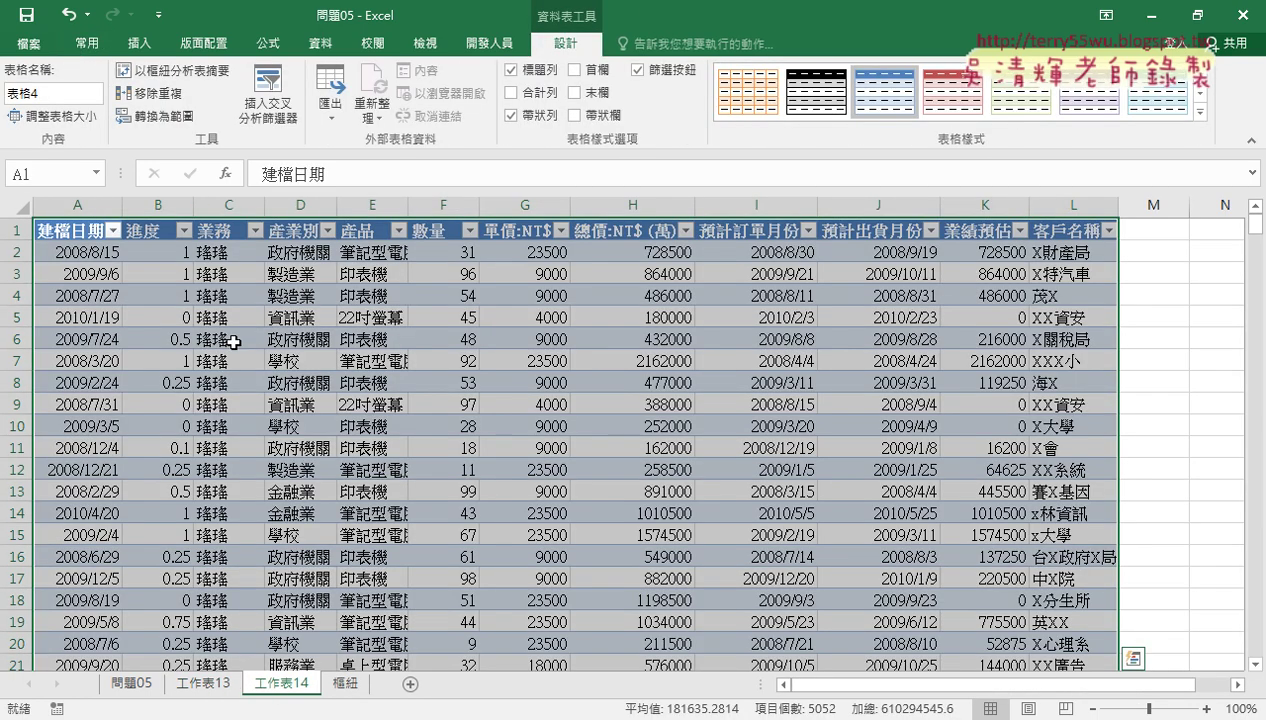
click(340, 683)
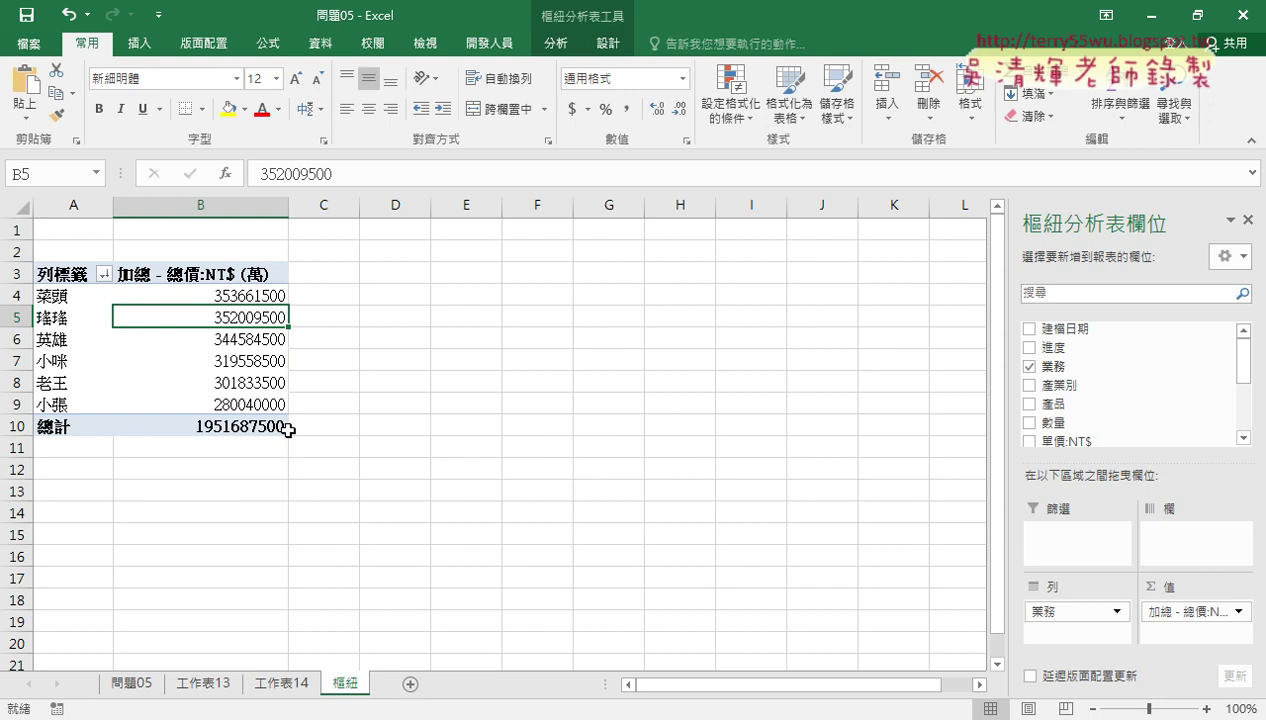
double_click(250, 340)
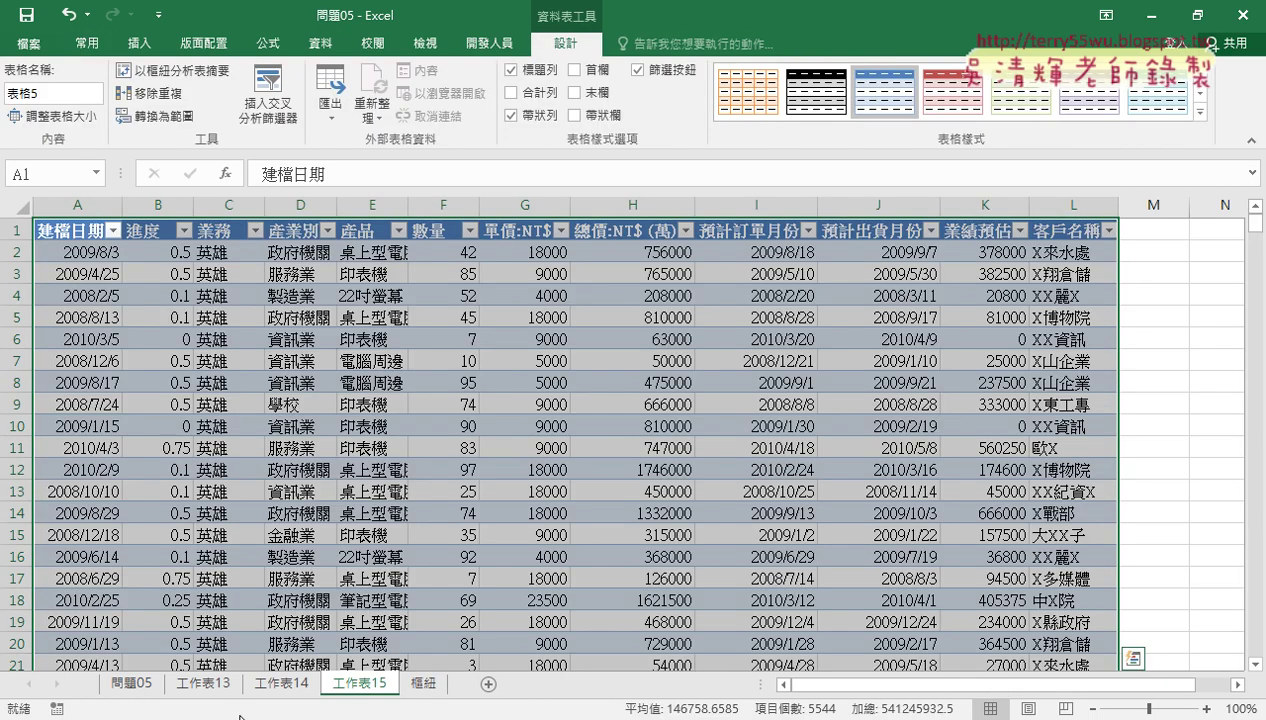
shift+click(203, 686)
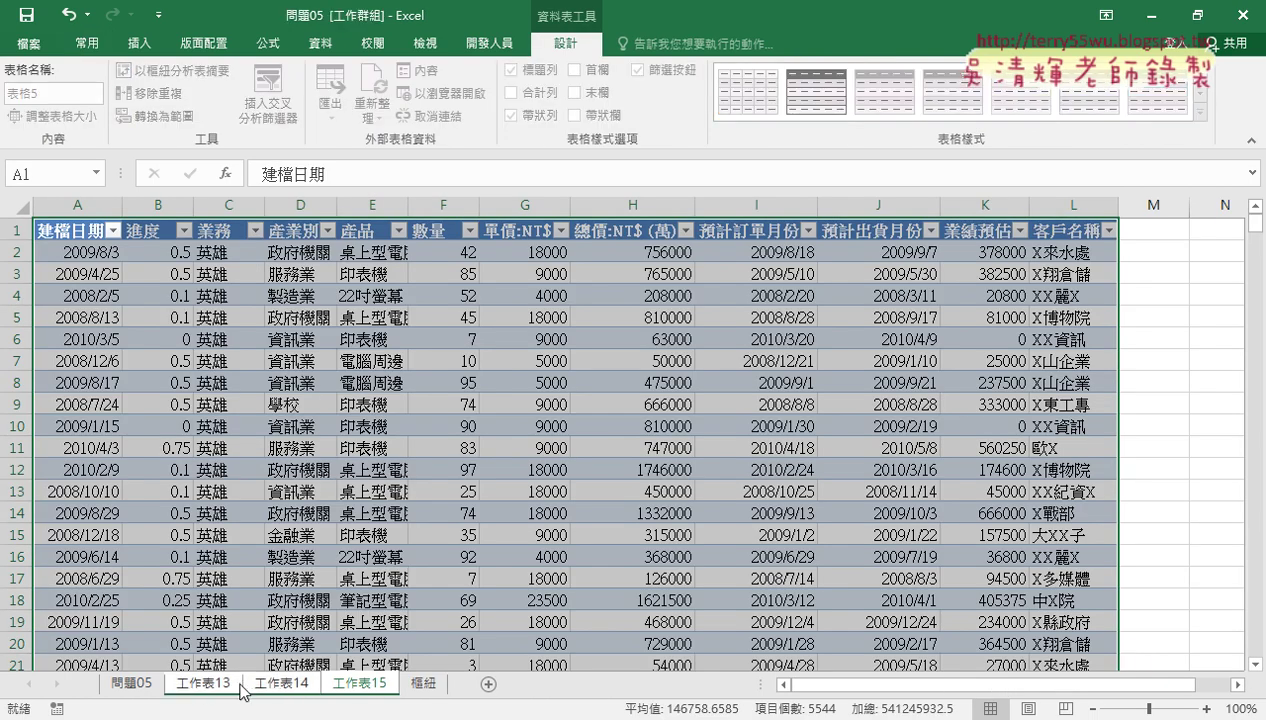
right_click(345, 686)
click(395, 455)
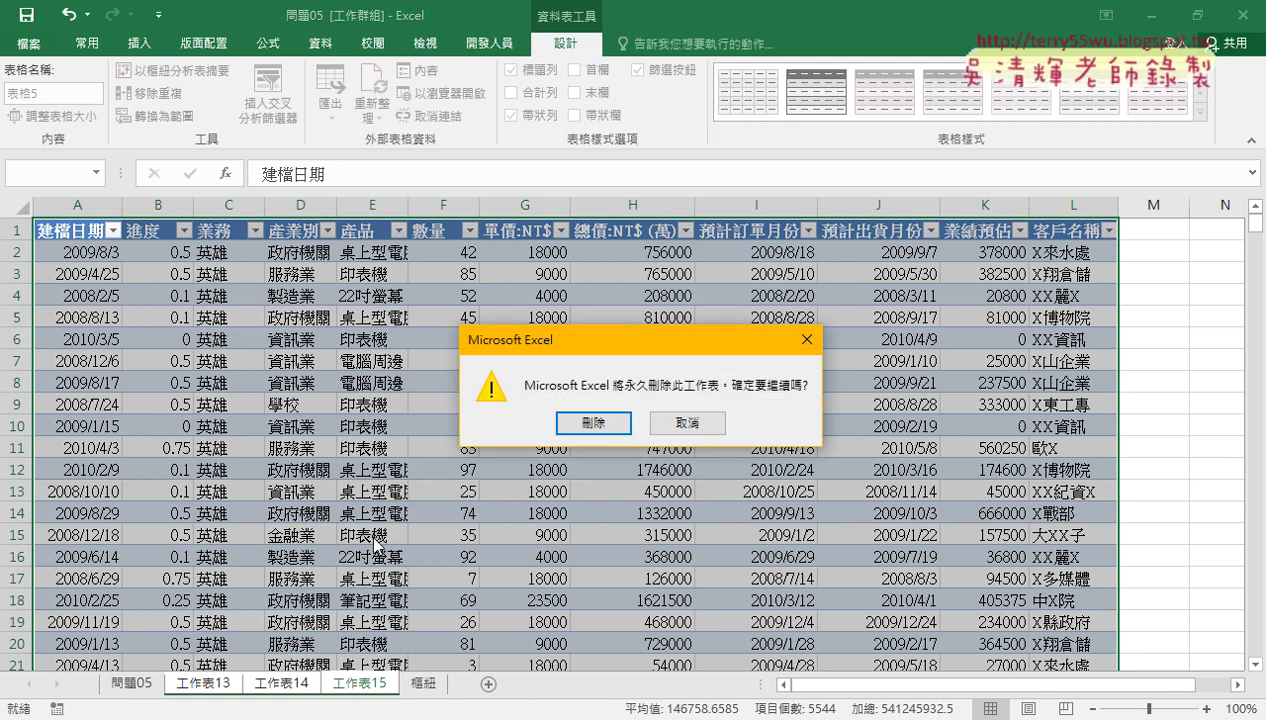
click(593, 422)
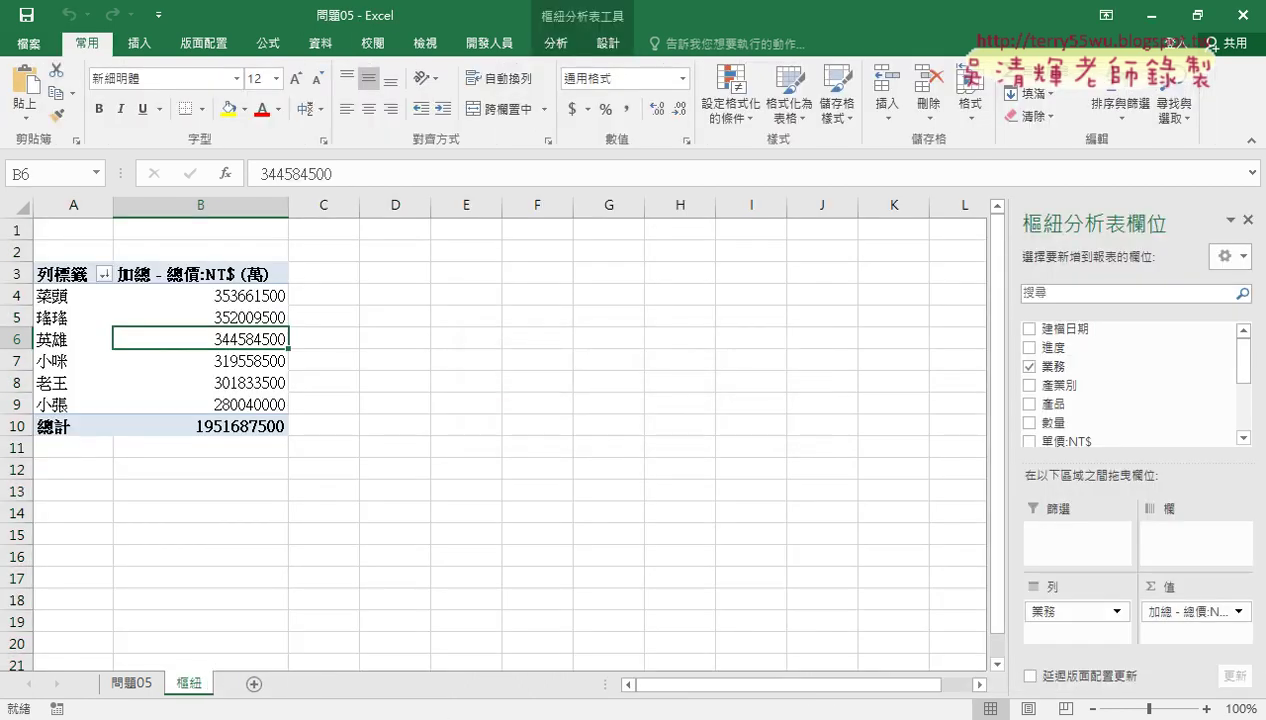
- Delete the comment lines from 分割工作表巨集 and run it to expand B4's details
click(631, 668)
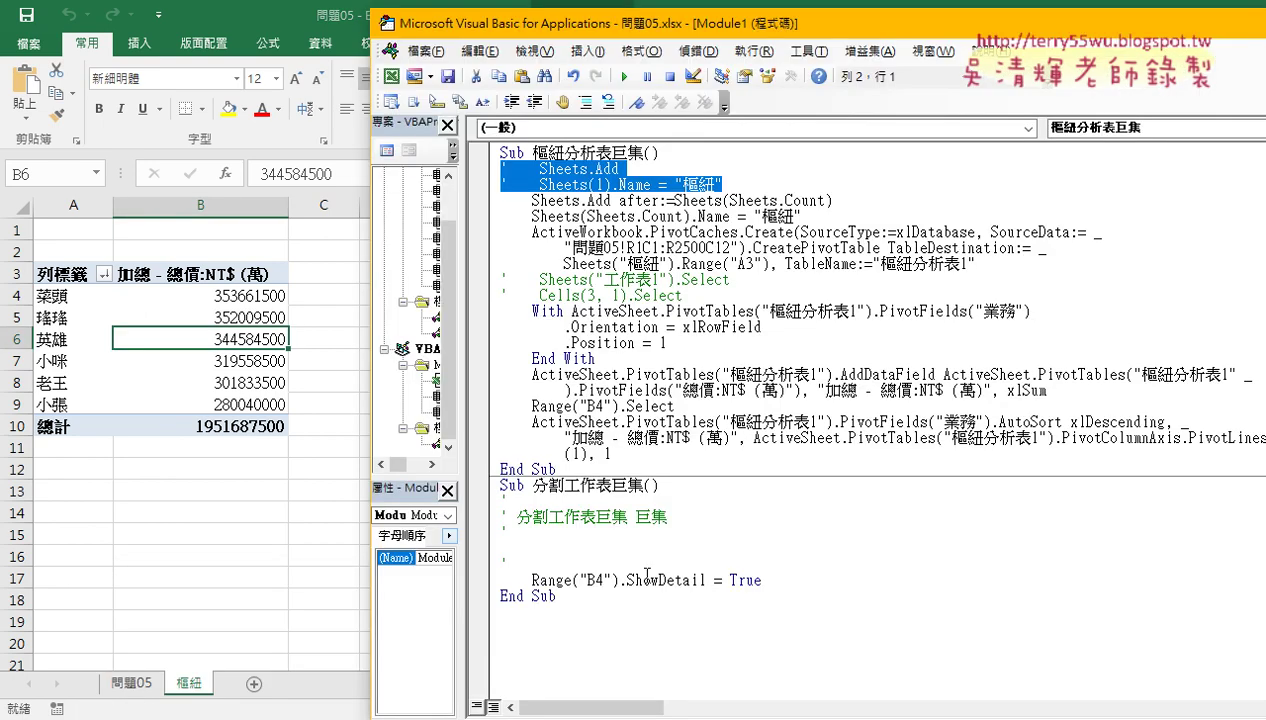
drag(480, 566, 479, 503)
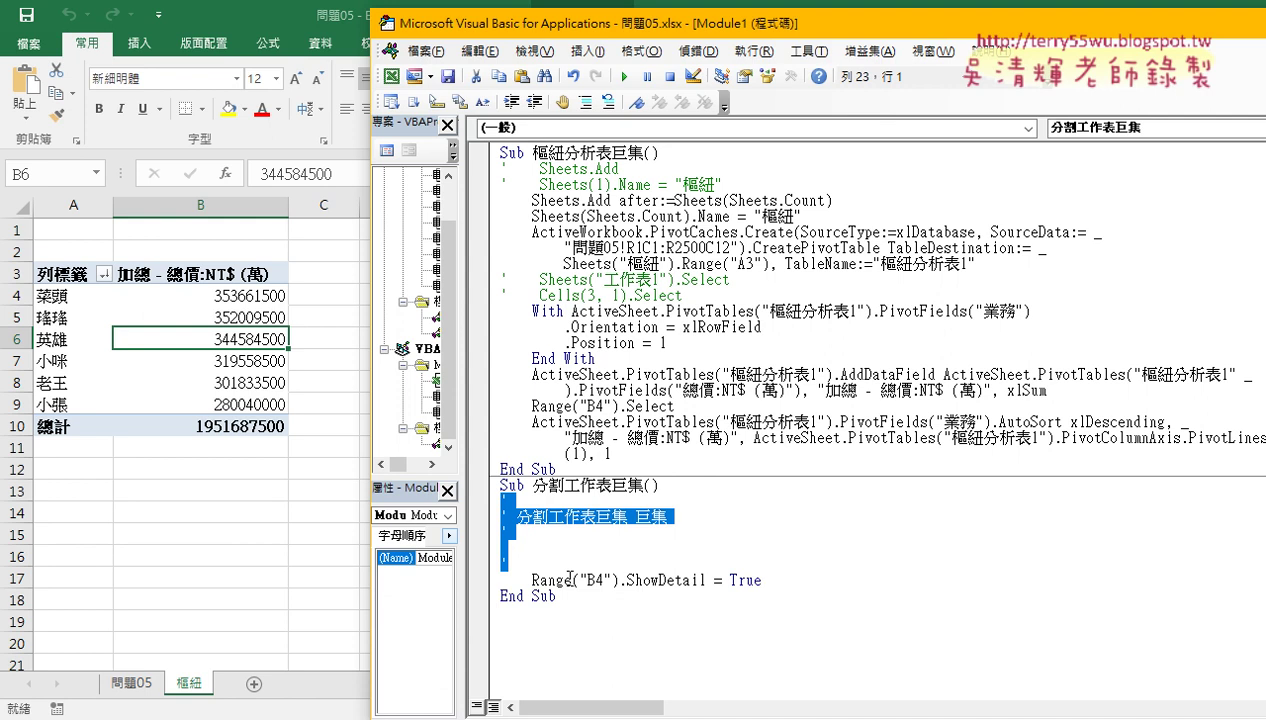
key(Delete)
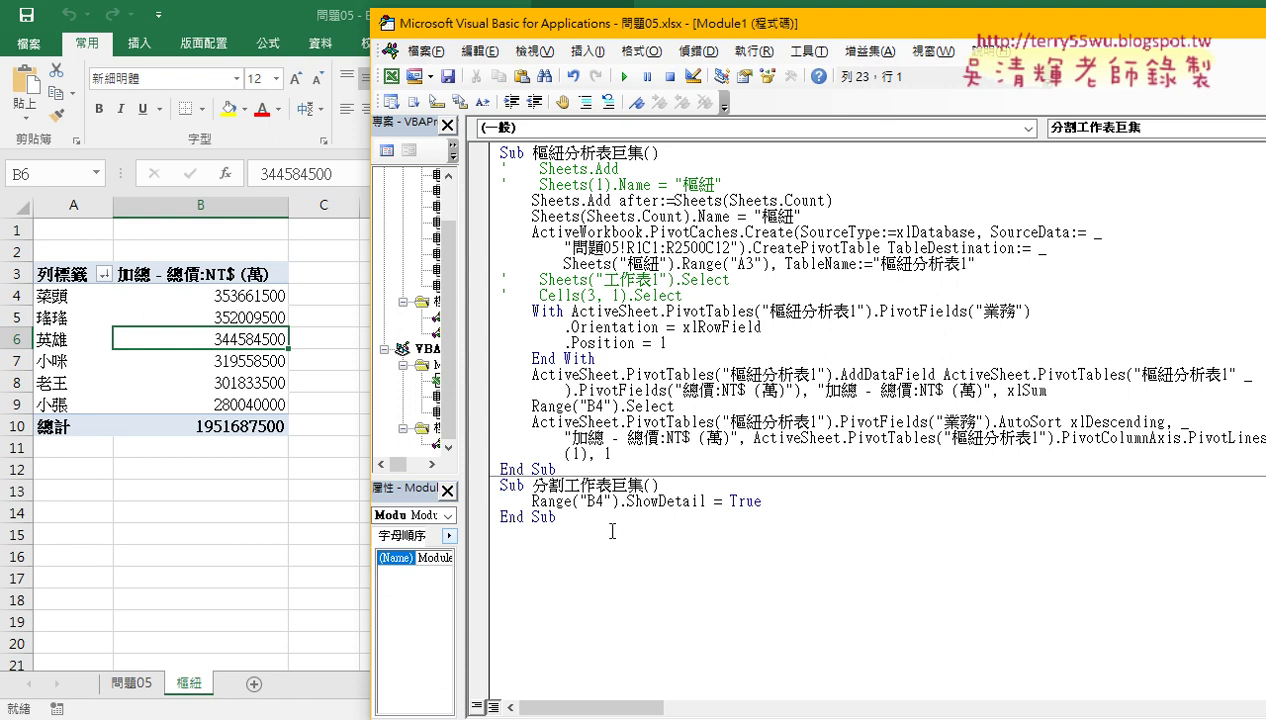
click(221, 300)
click(598, 652)
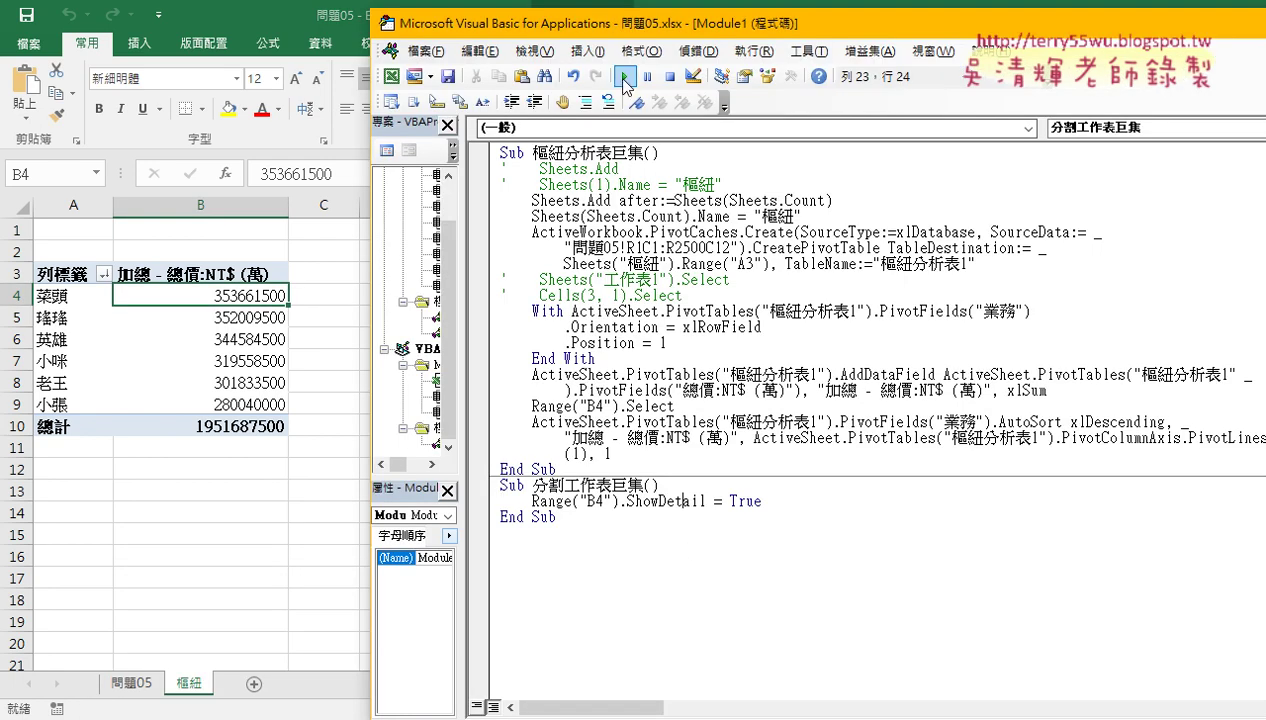
click(625, 78)
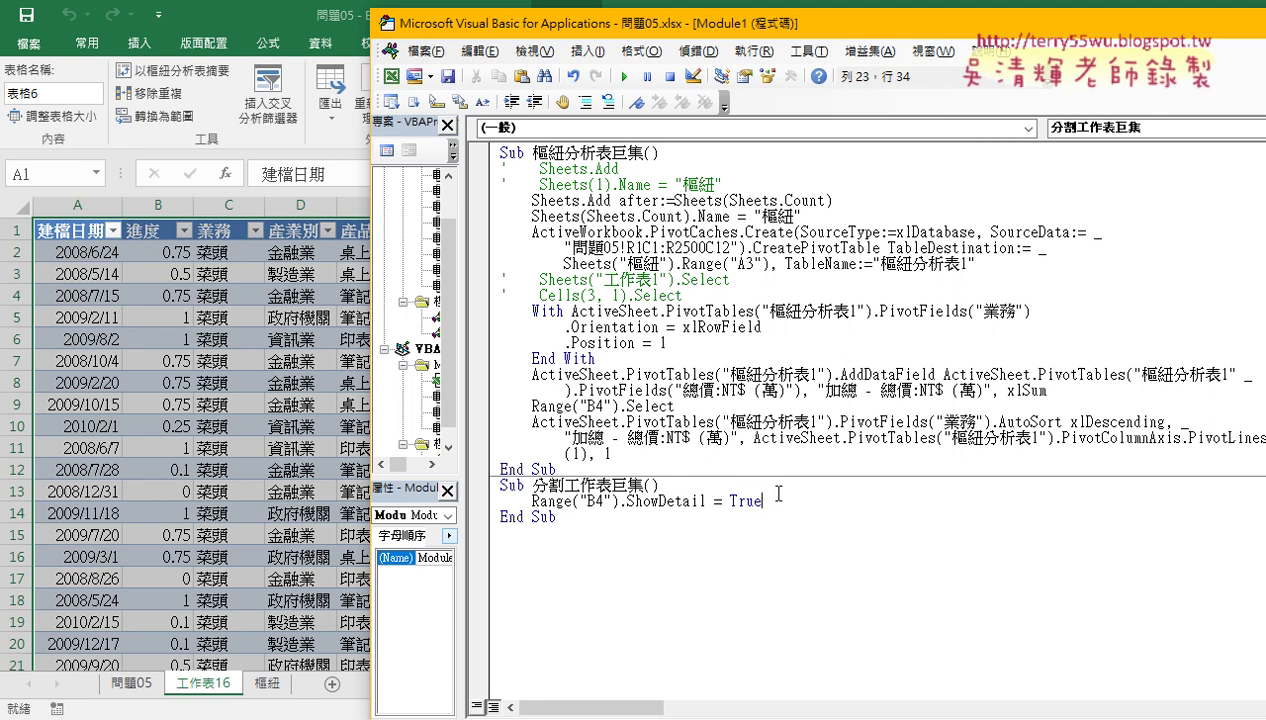
drag(766, 500, 532, 500)
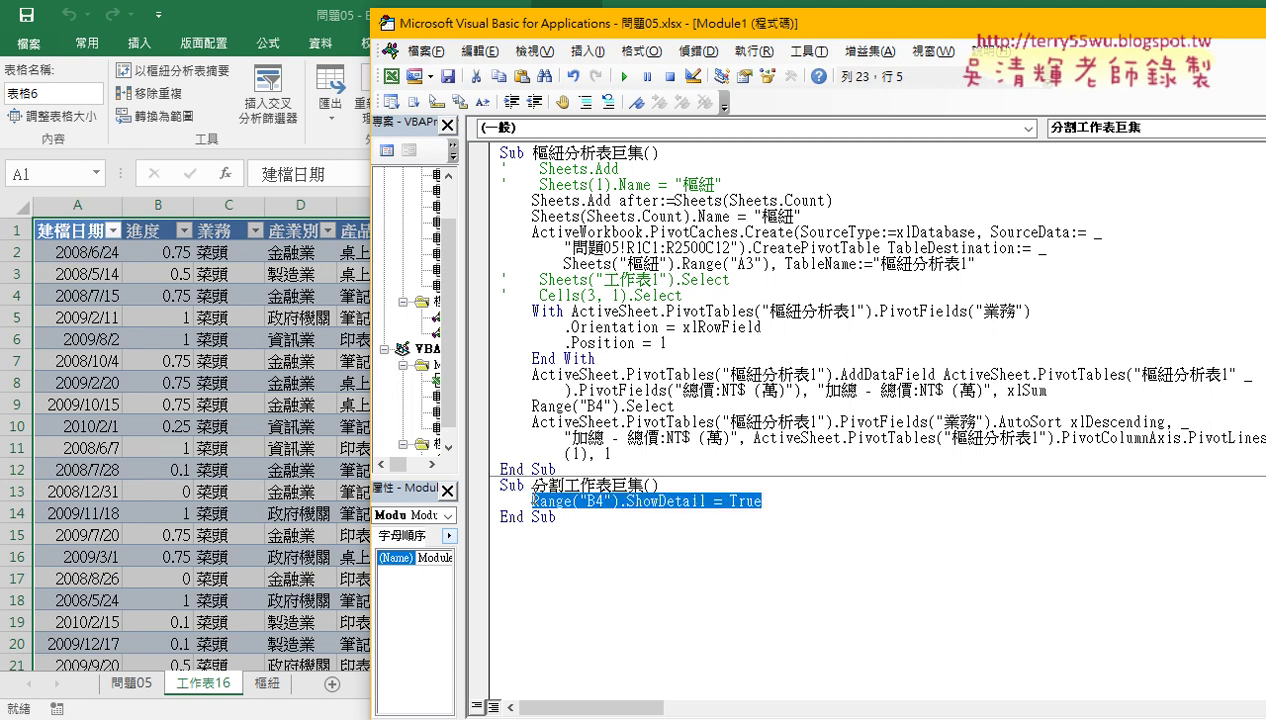
- Delete the generated 工作表16 detail sheet and return to the macro code
right_click(217, 683)
key(Escape)
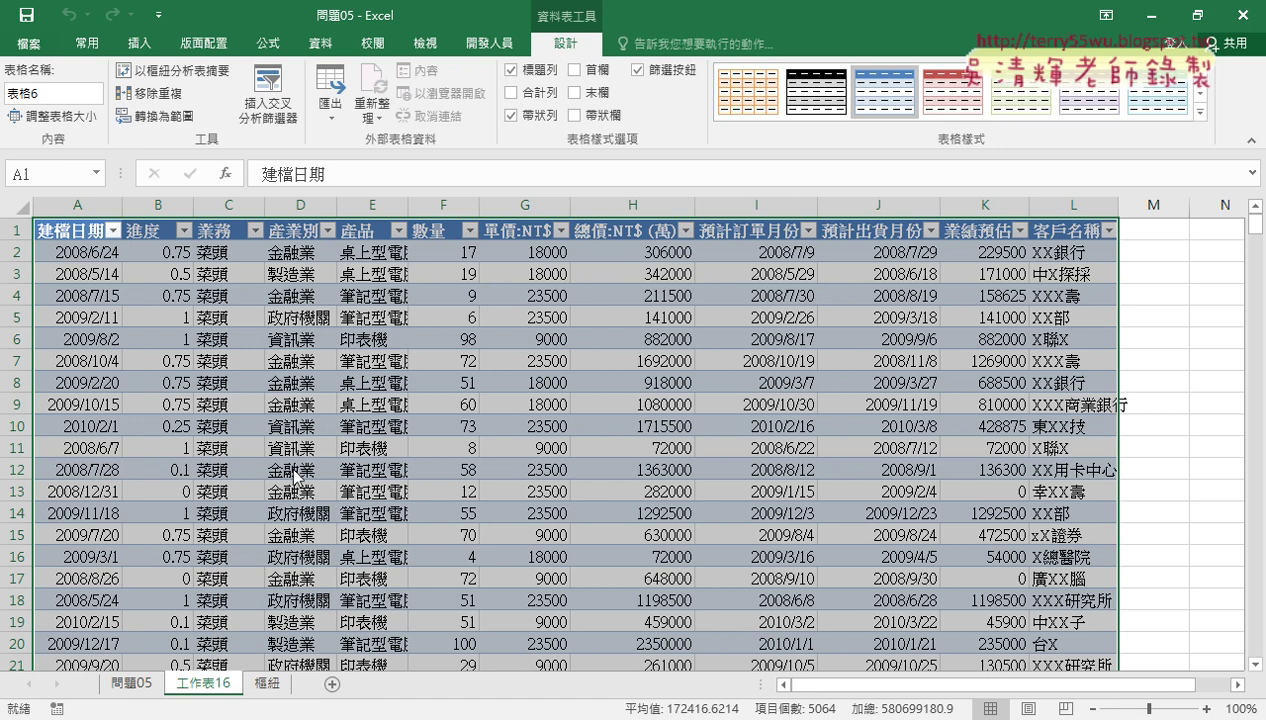
click(595, 418)
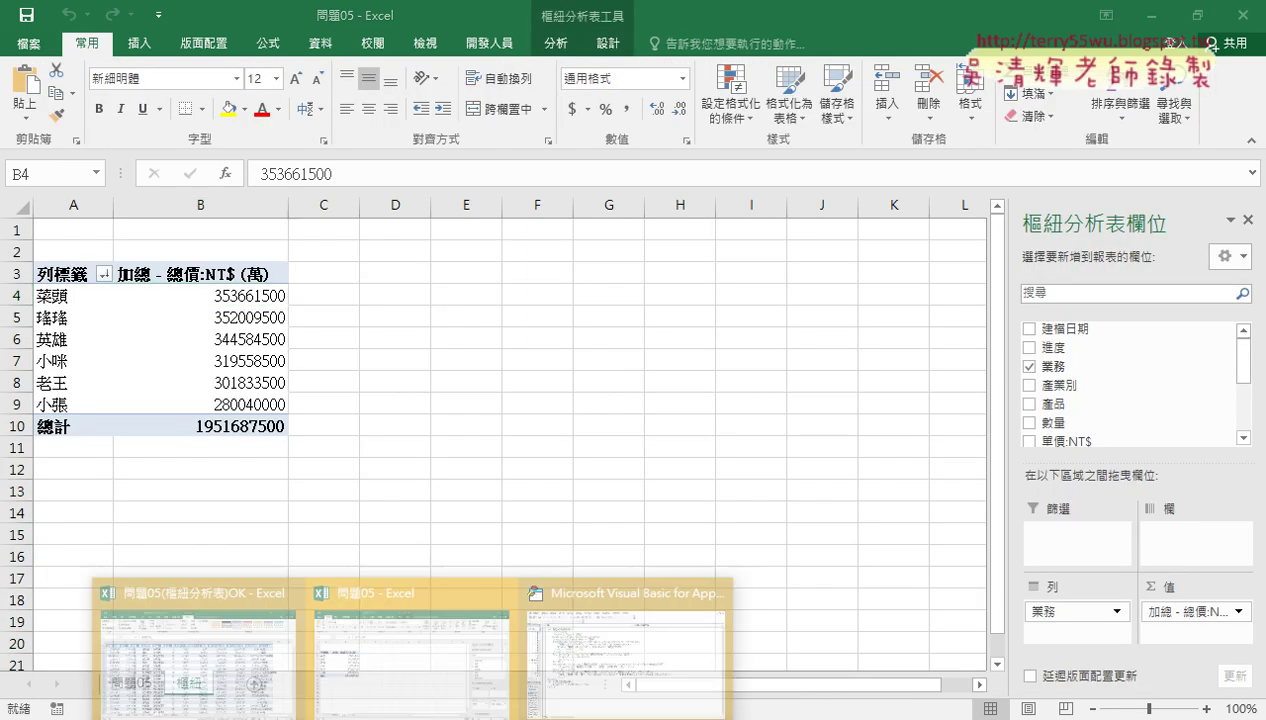
click(628, 640)
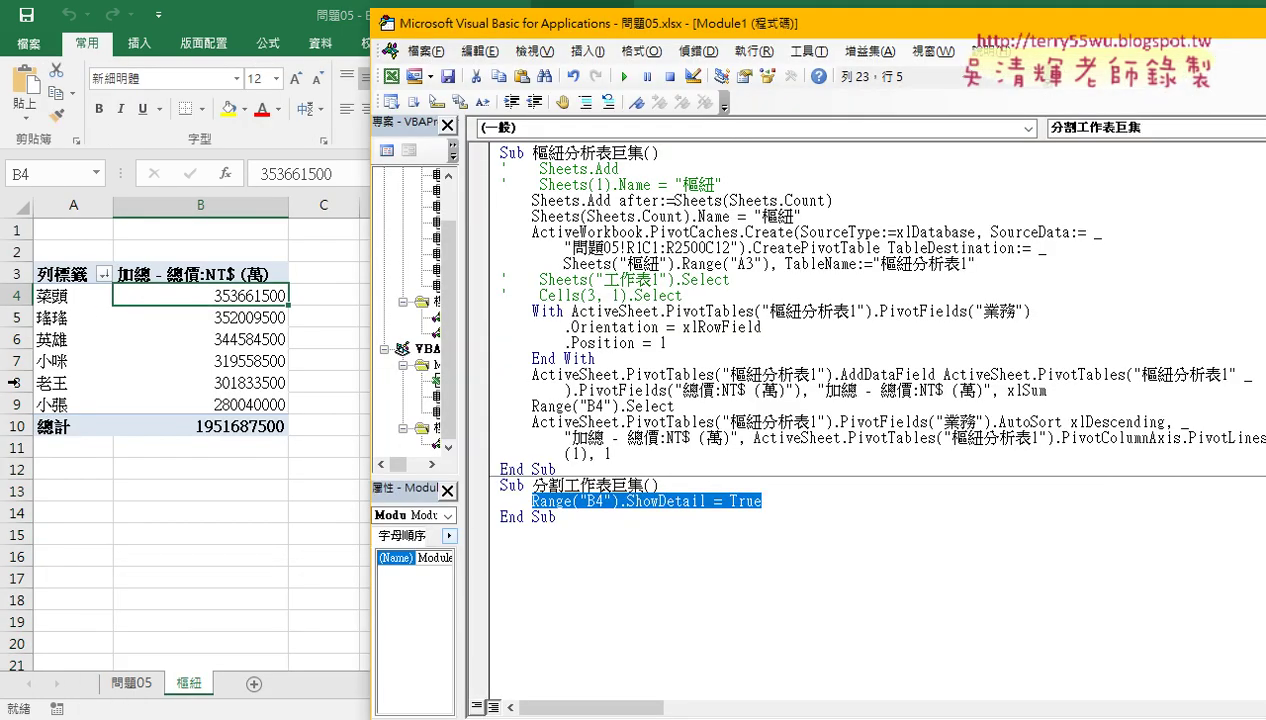
click(679, 488)
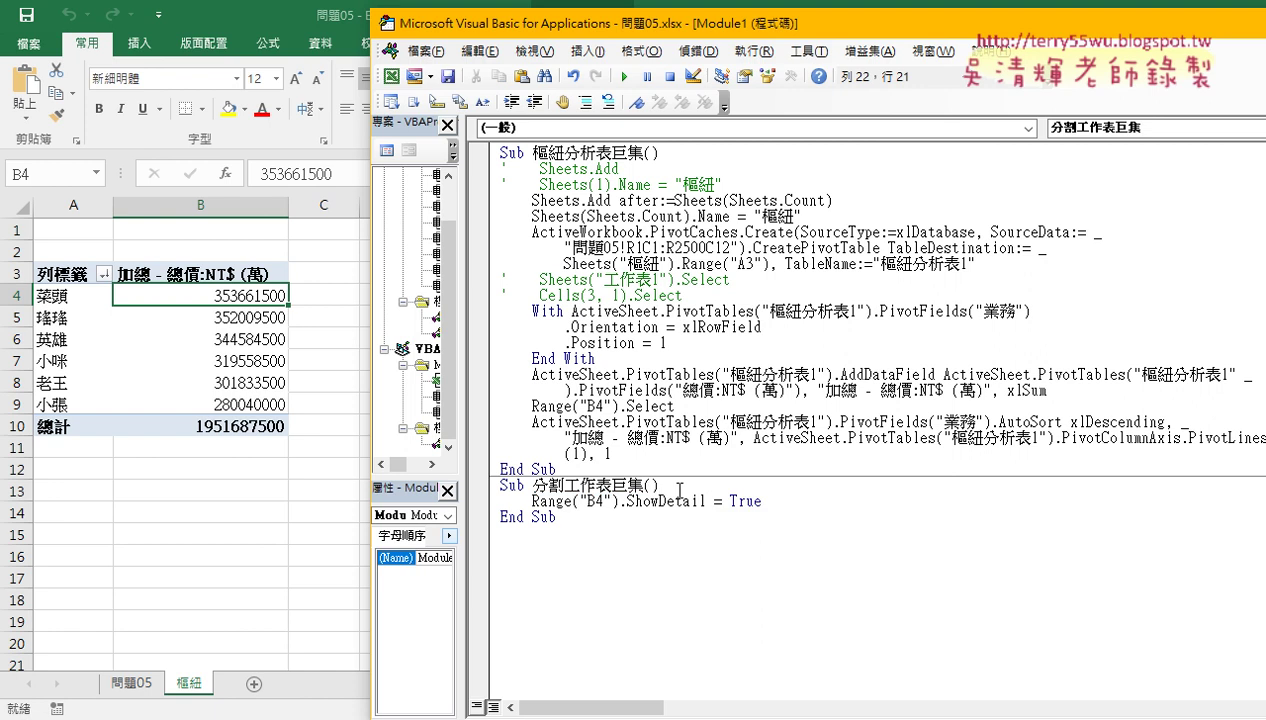
- Add a 'For i = 4 To 9' line after Sub and a 'Next' line
key(Return)
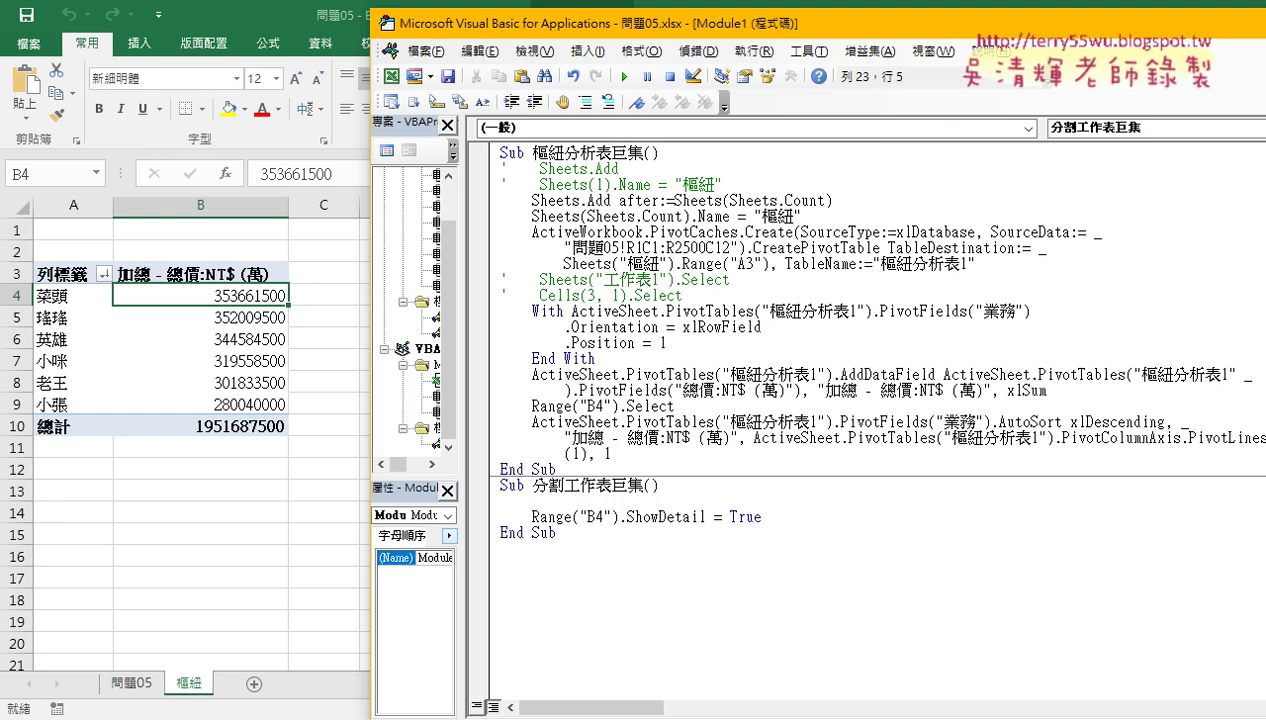
text(for)
text(i=)
text(4t)
text( 9)
key(Return)
key(Return)
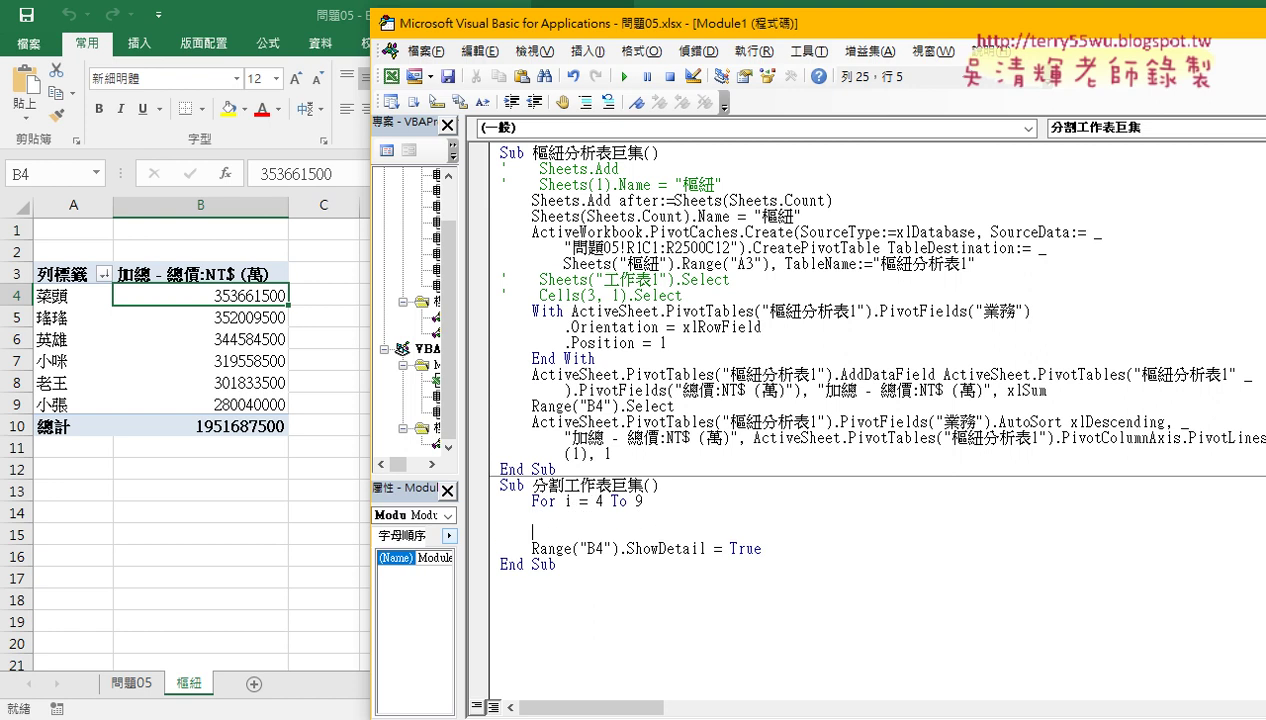
text(next)
- Indent the ShowDetail line inside the loop and remove the blank line before End Sub
mouse_move(768, 548)
mouse_down()
mouse_move(508, 558)
mouse_move(502, 527)
mouse_up()
click(537, 517)
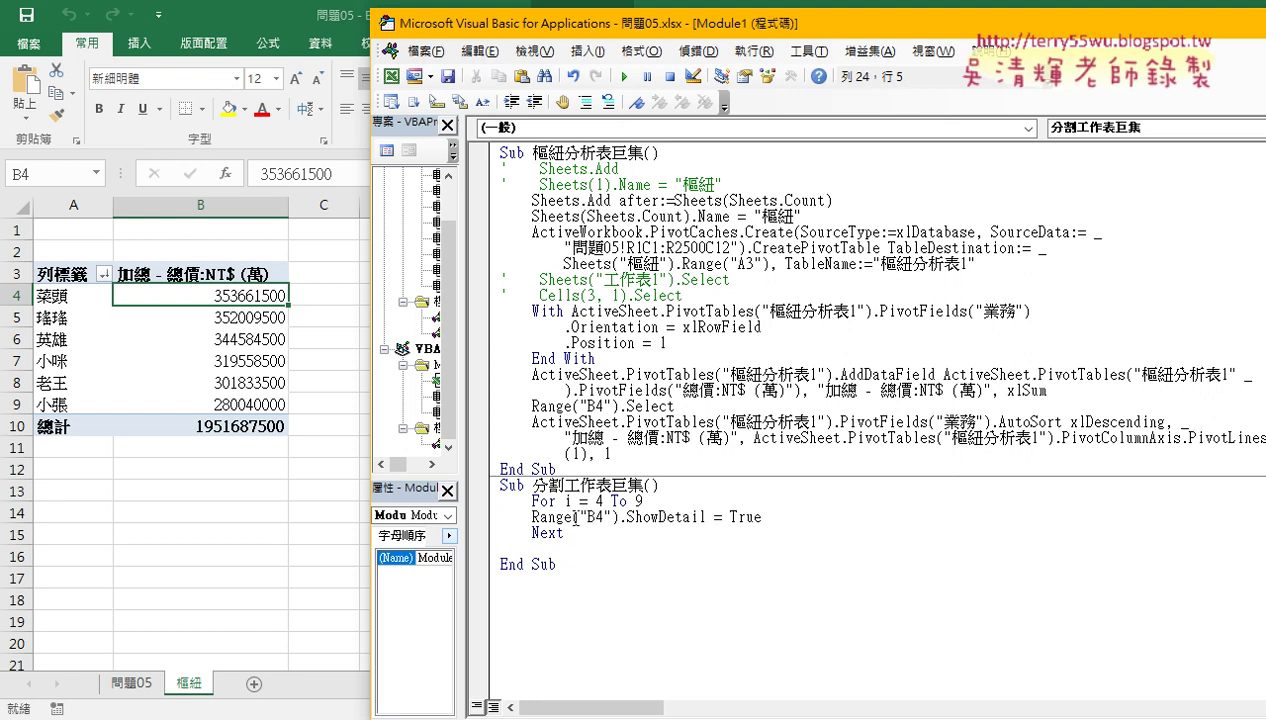
key(Tab)
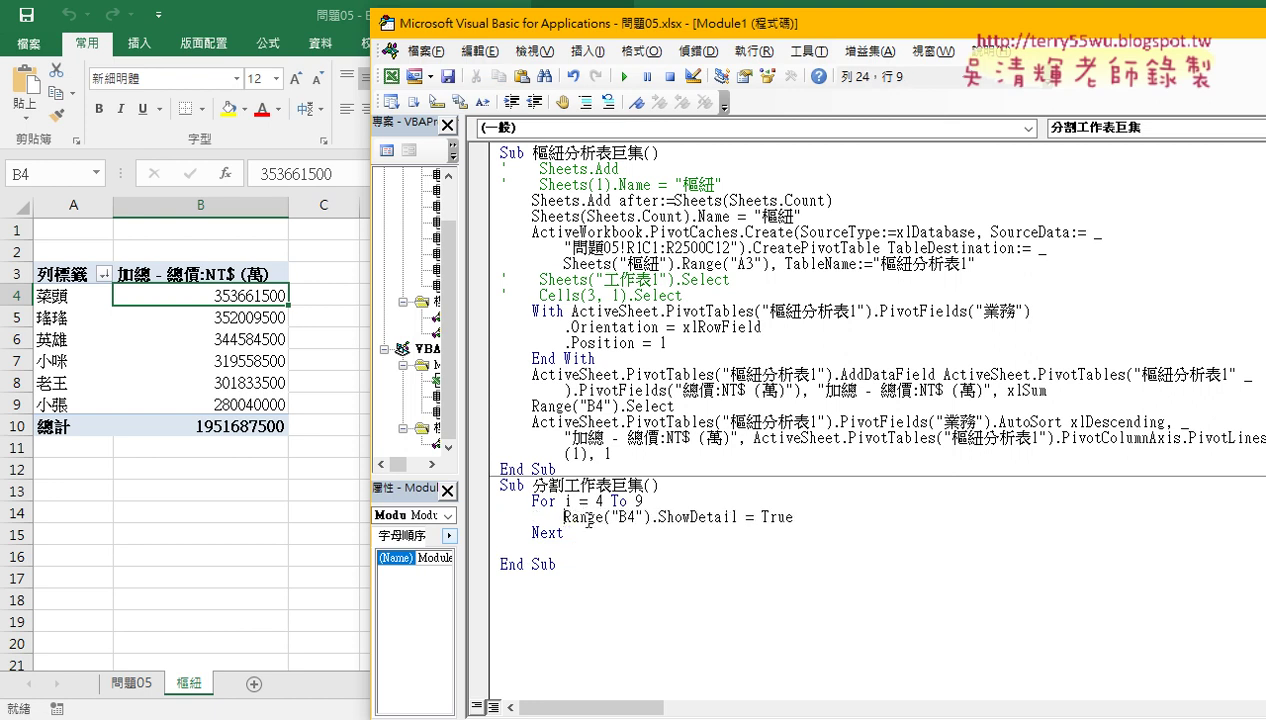
key(Delete)
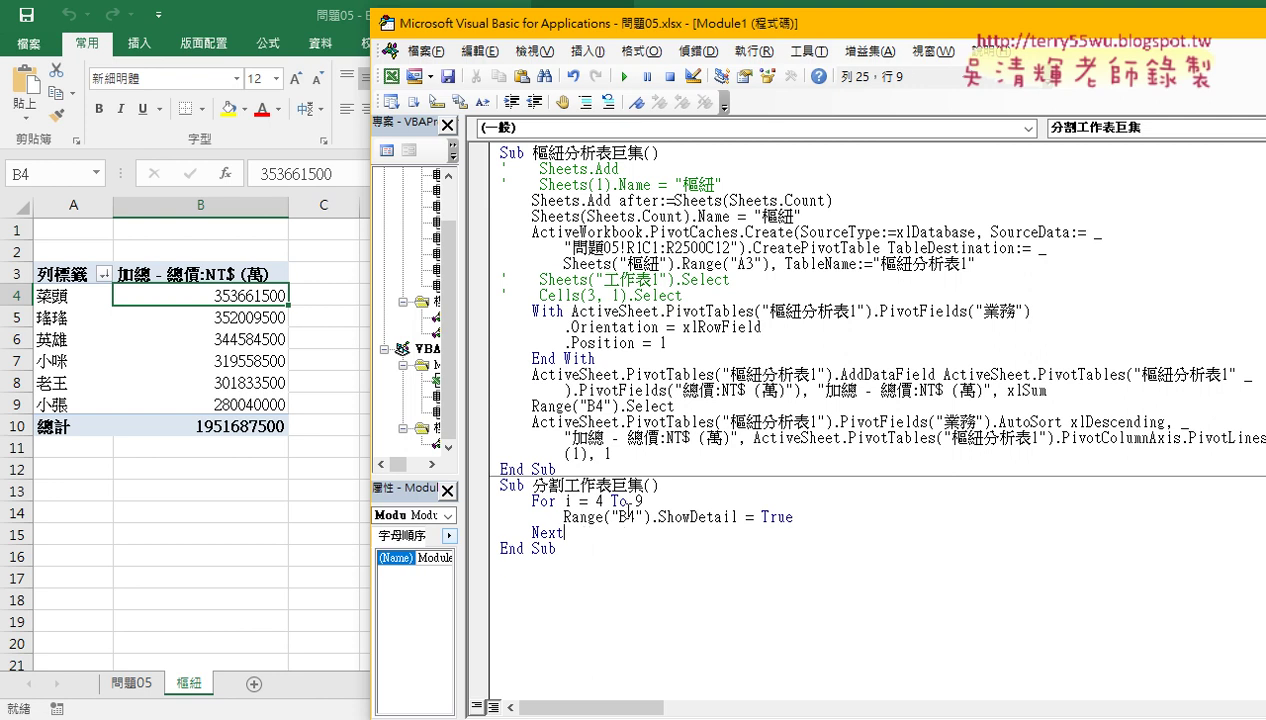
- Change Range("B4") to Range("B" & i) so the row follows the loop counter
drag(627, 517, 635, 517)
key(BackSpace)
key(Right)
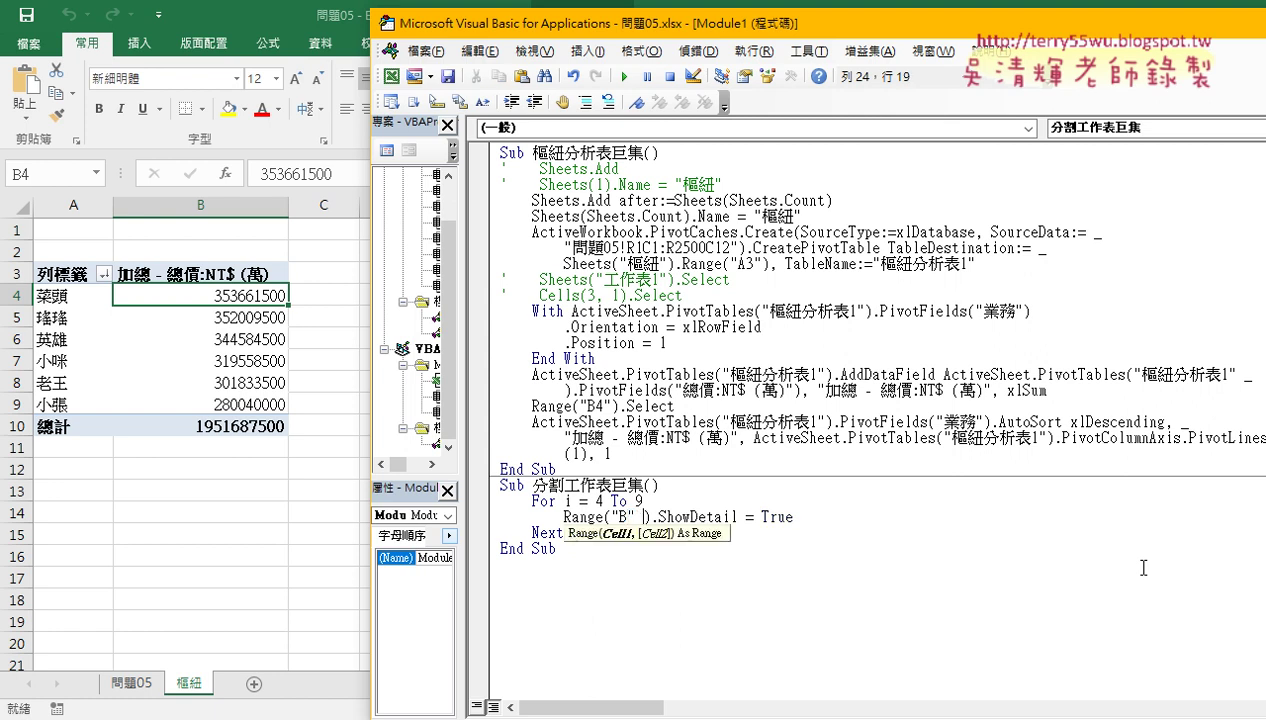
text(& )
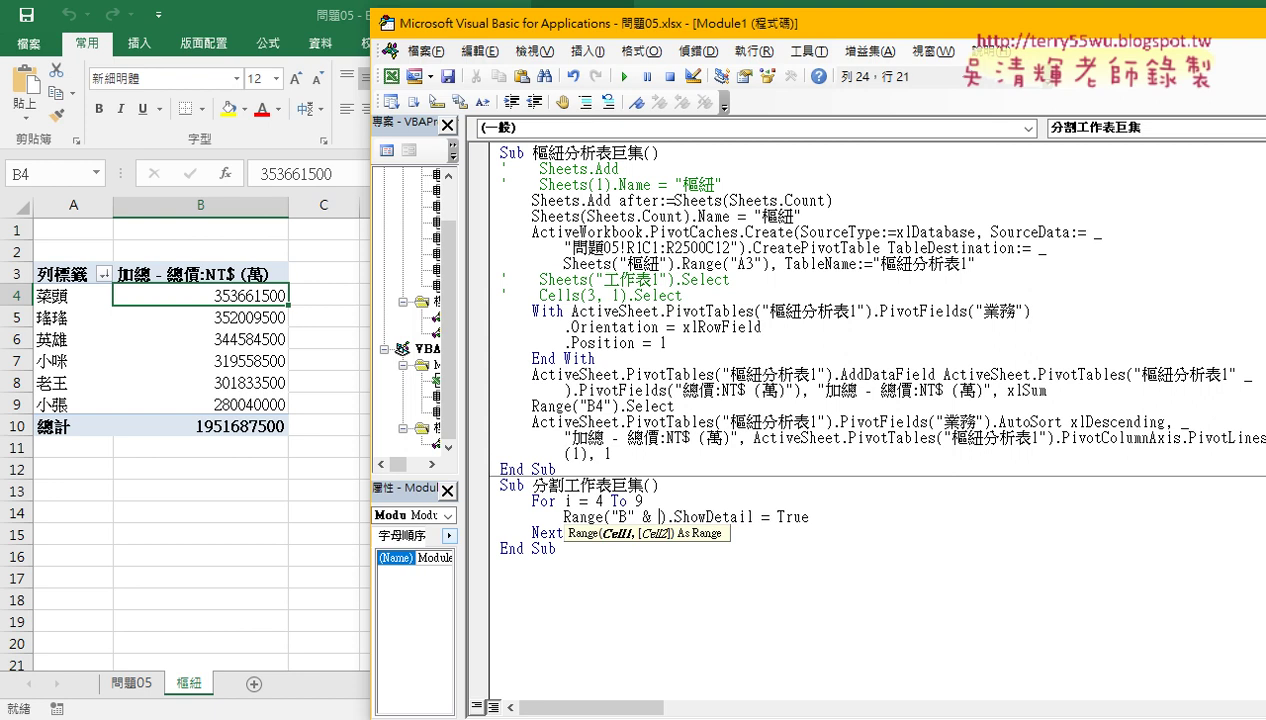
text(i)
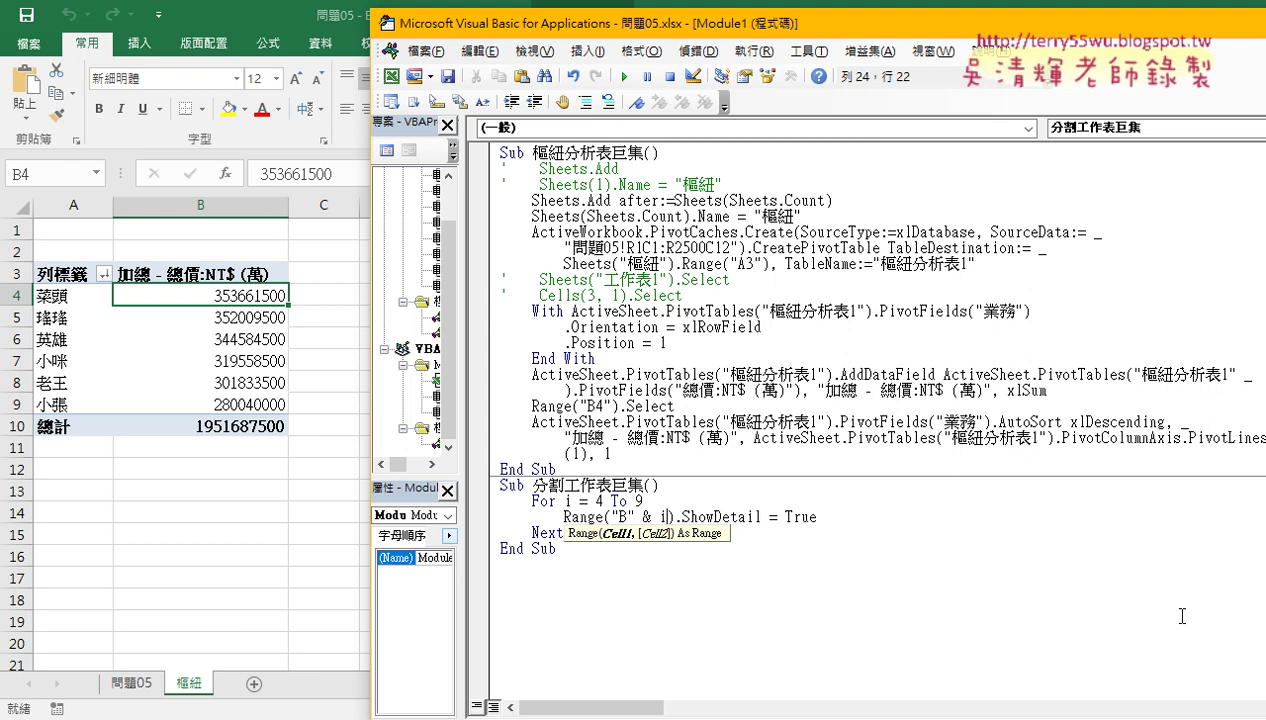
click(1021, 588)
click(757, 517)
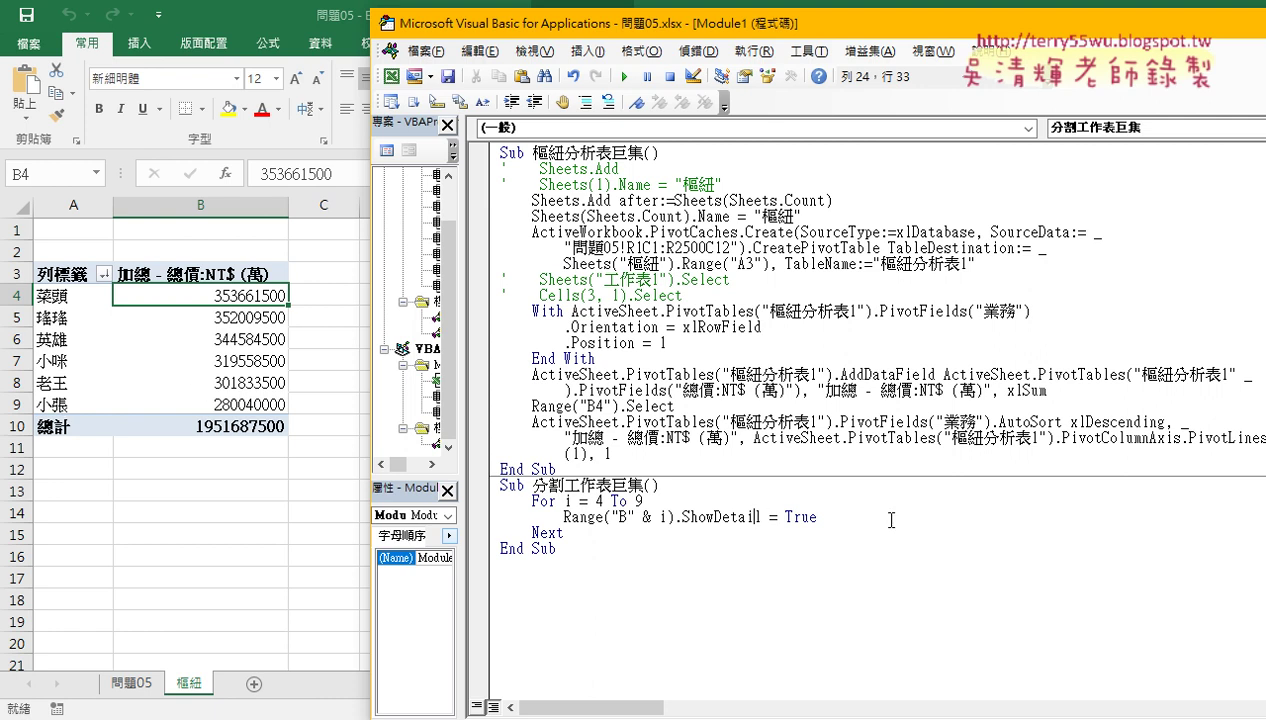
click(853, 521)
- Step through the first pass to create 工作表17, continue with F5, then debug error 1004
key(F8)
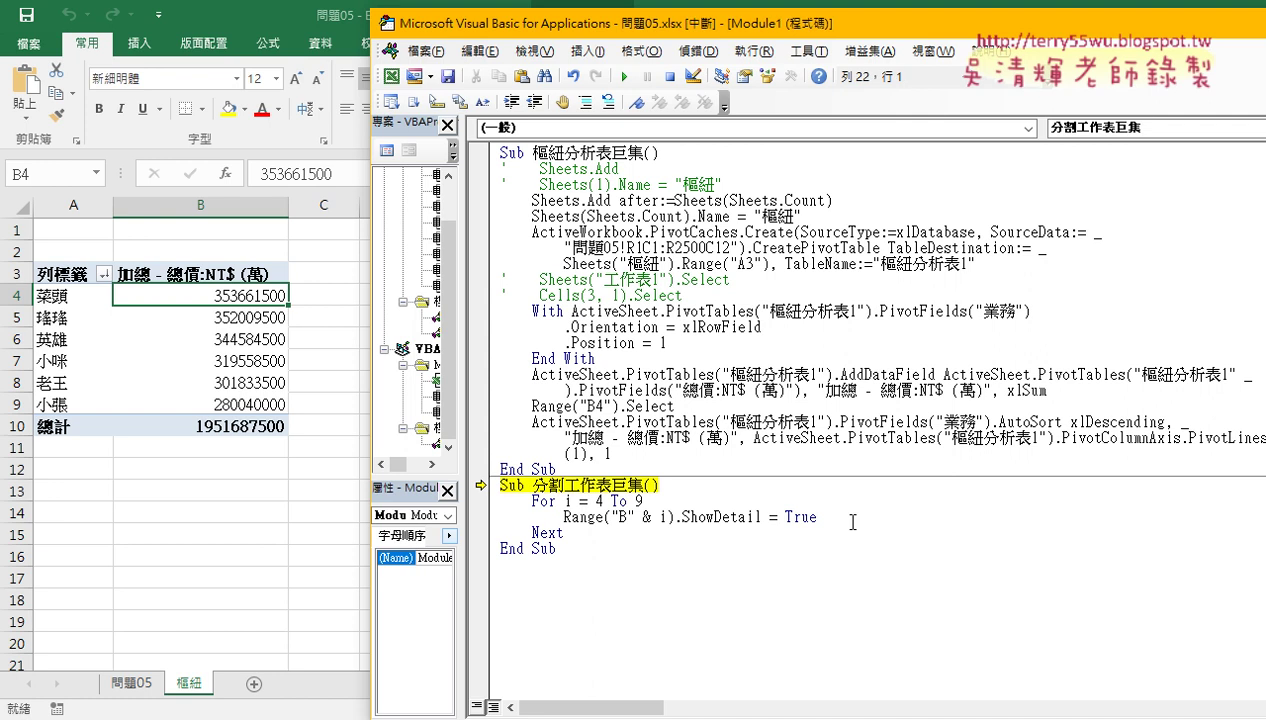
key(F8)
key(F8)
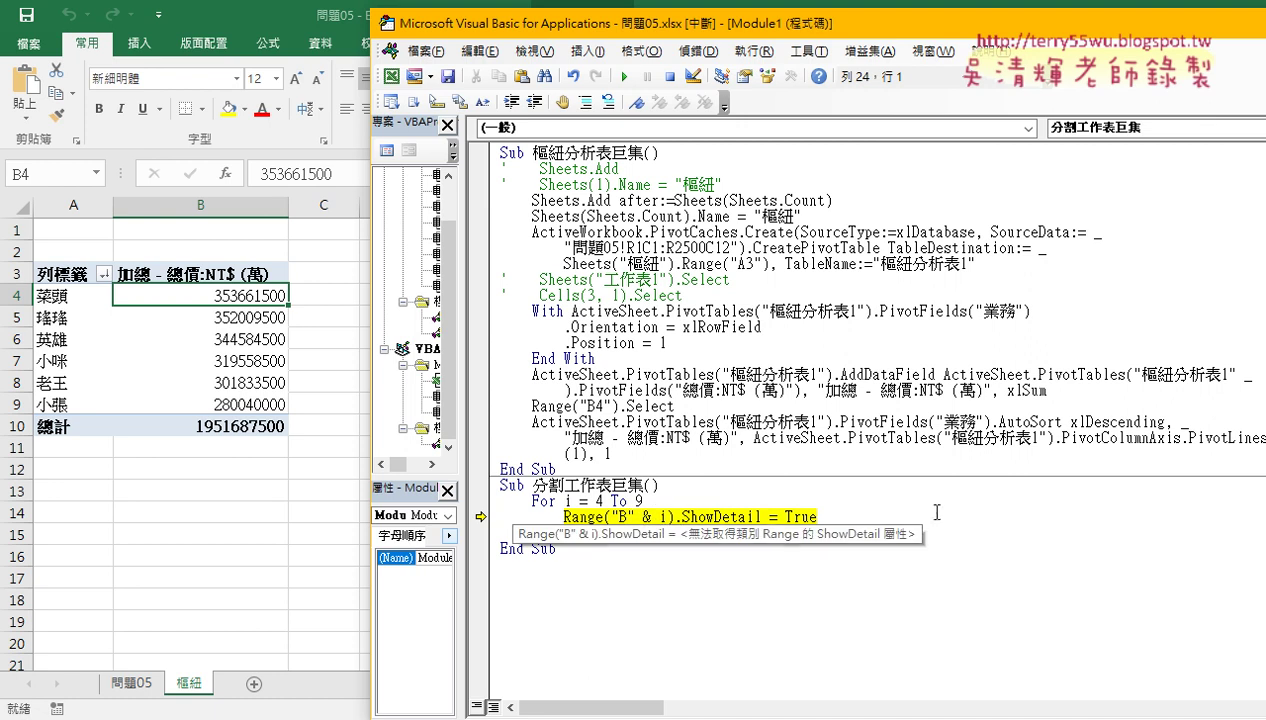
click(1000, 488)
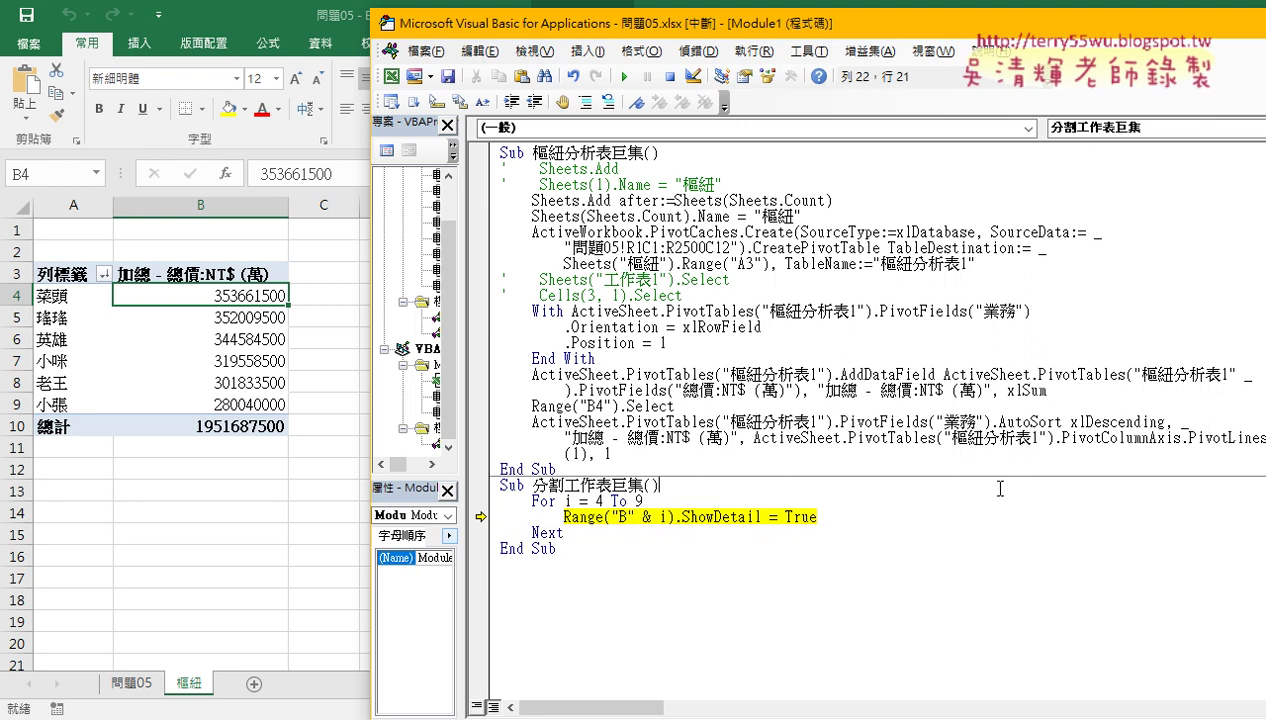
key(F8)
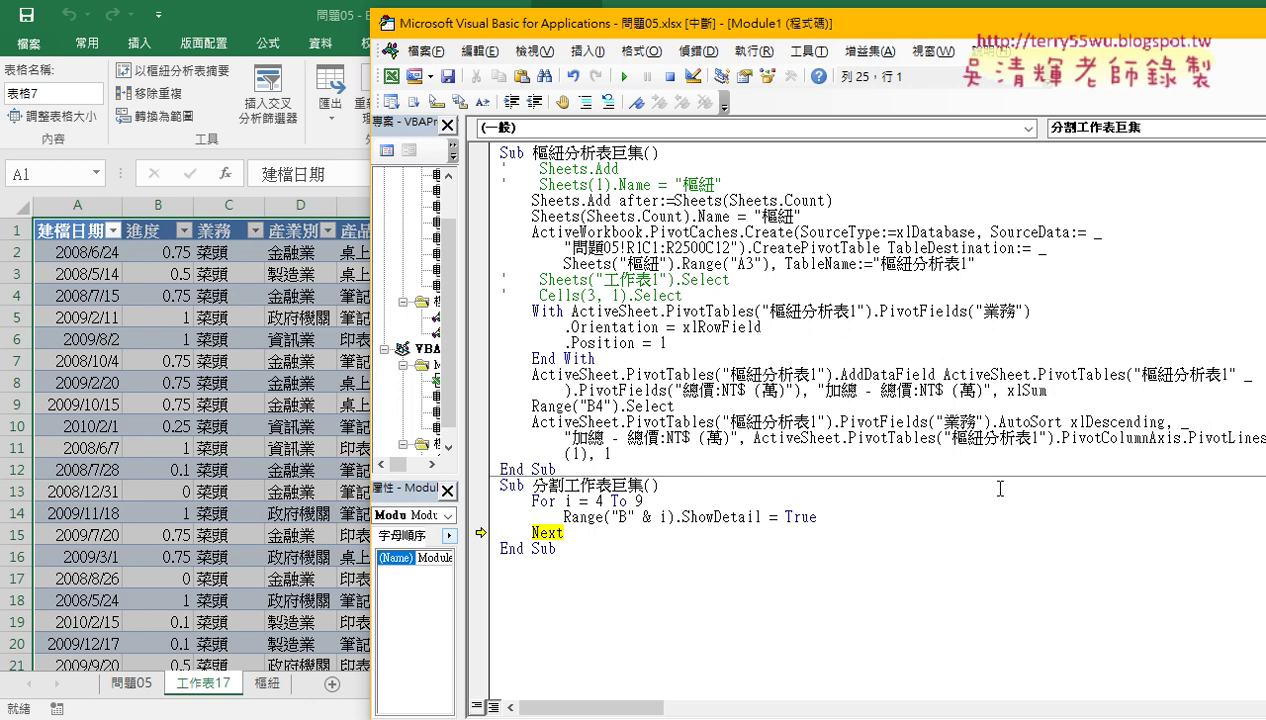
key(F8)
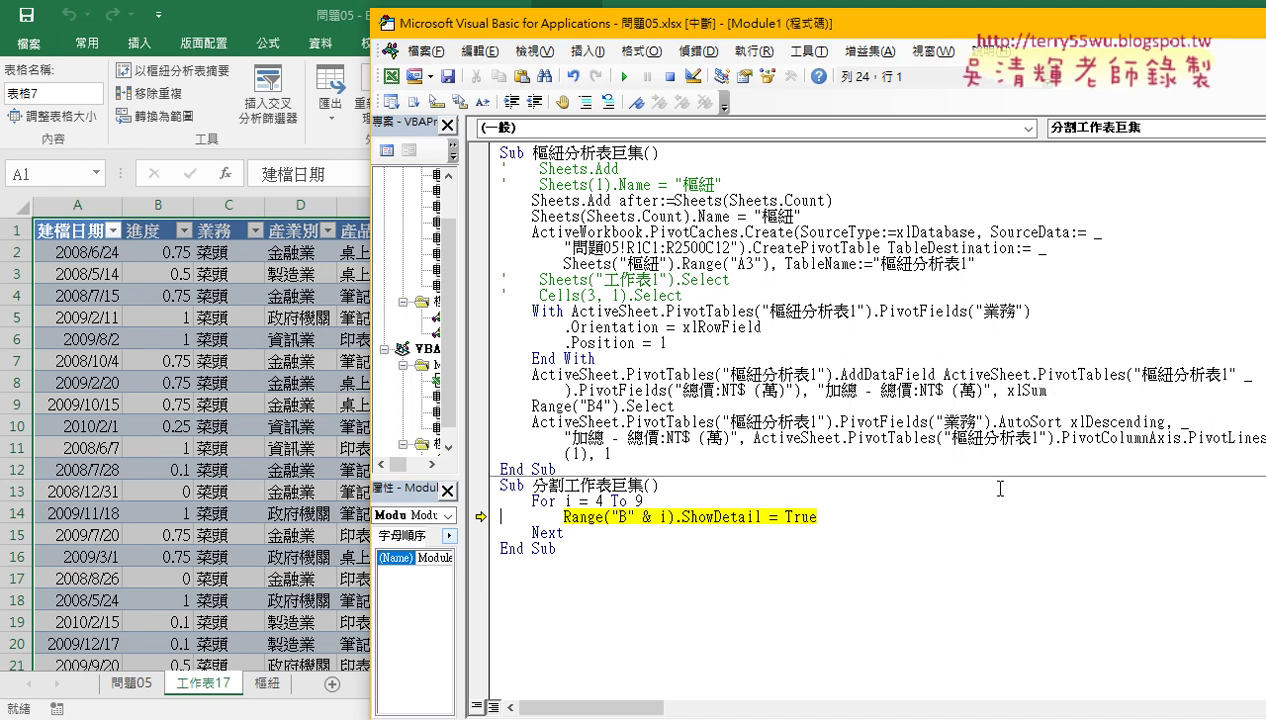
key(F5)
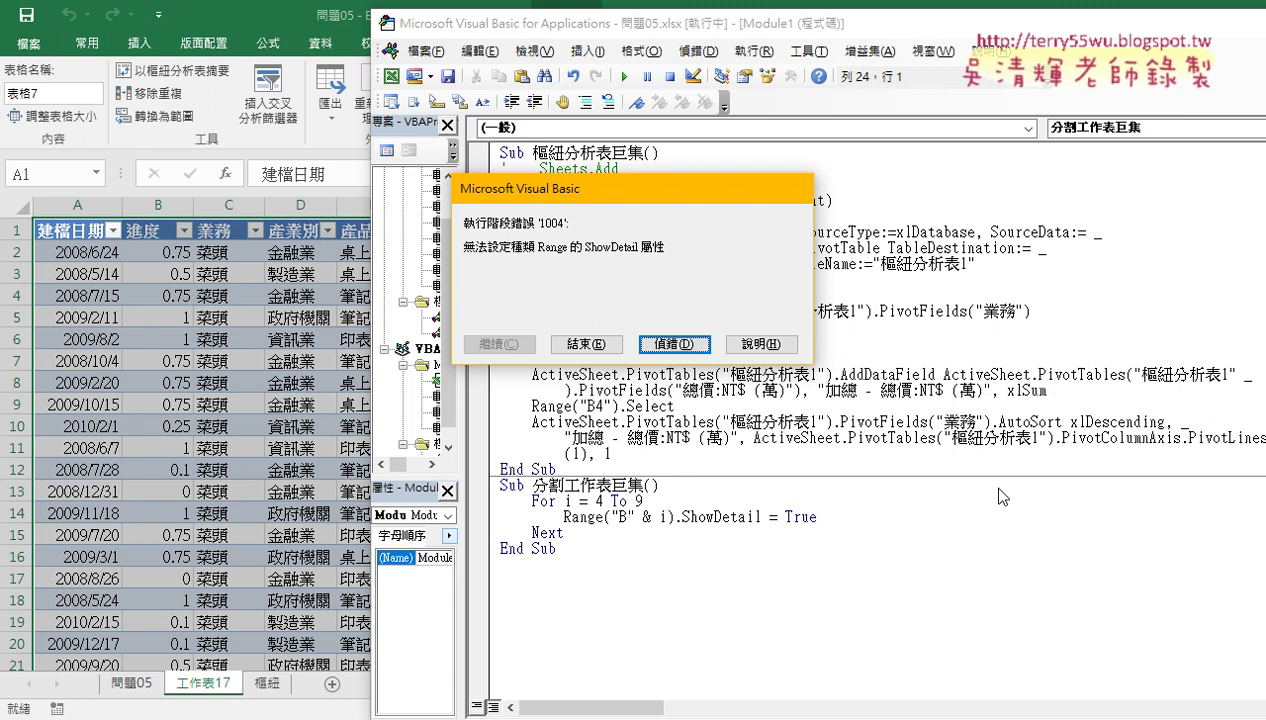
click(663, 350)
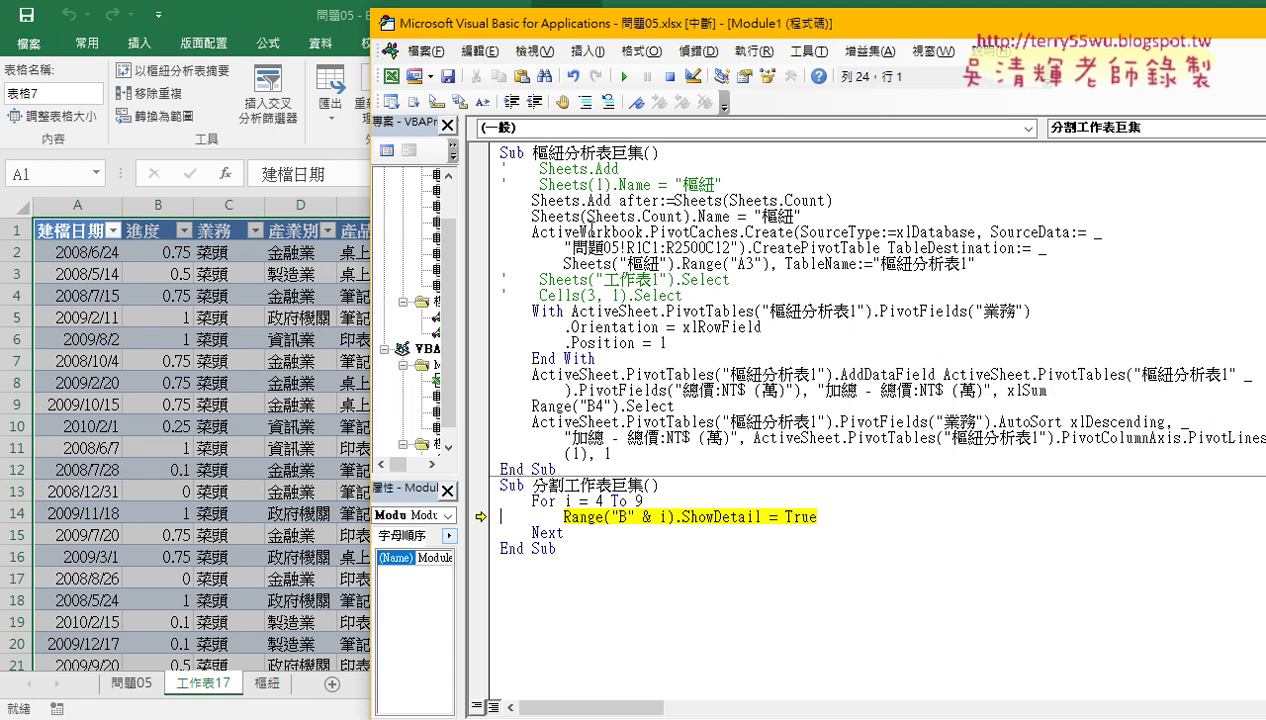
- Type 'Sheets().' in front of the Range call on the loop line
click(561, 517)
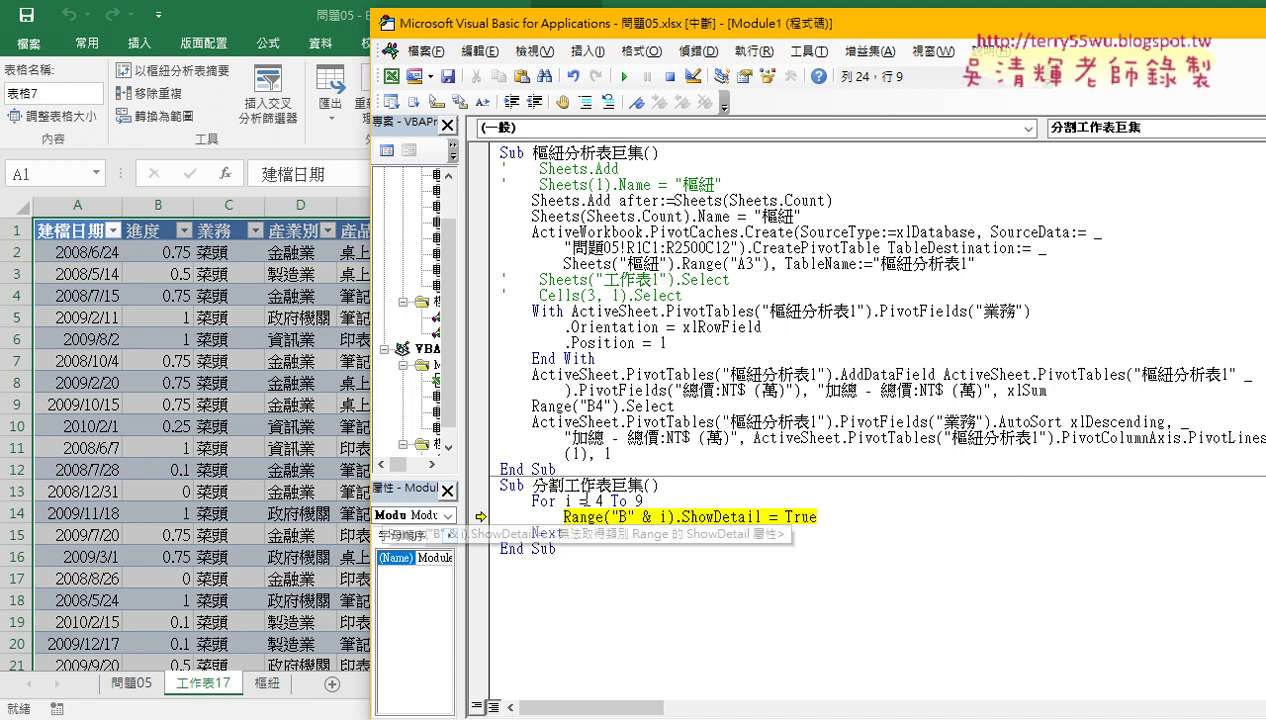
double_click(533, 216)
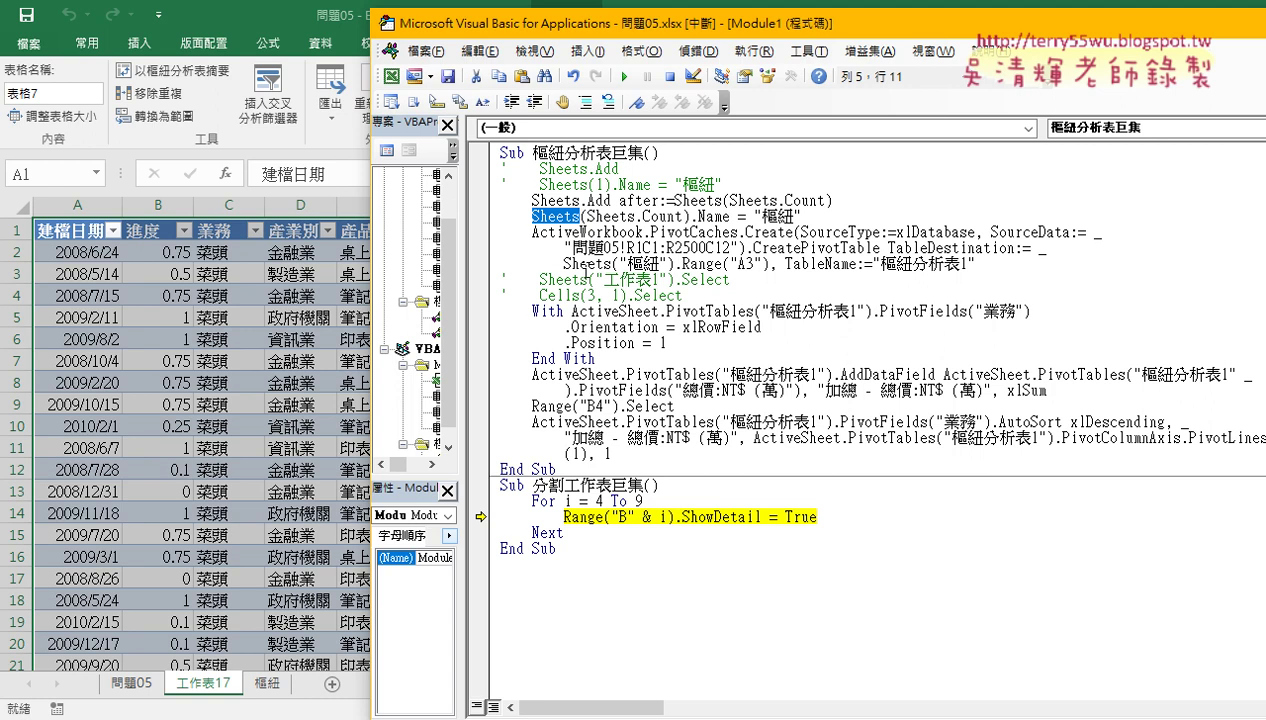
click(565, 517)
mouse_move(697, 517)
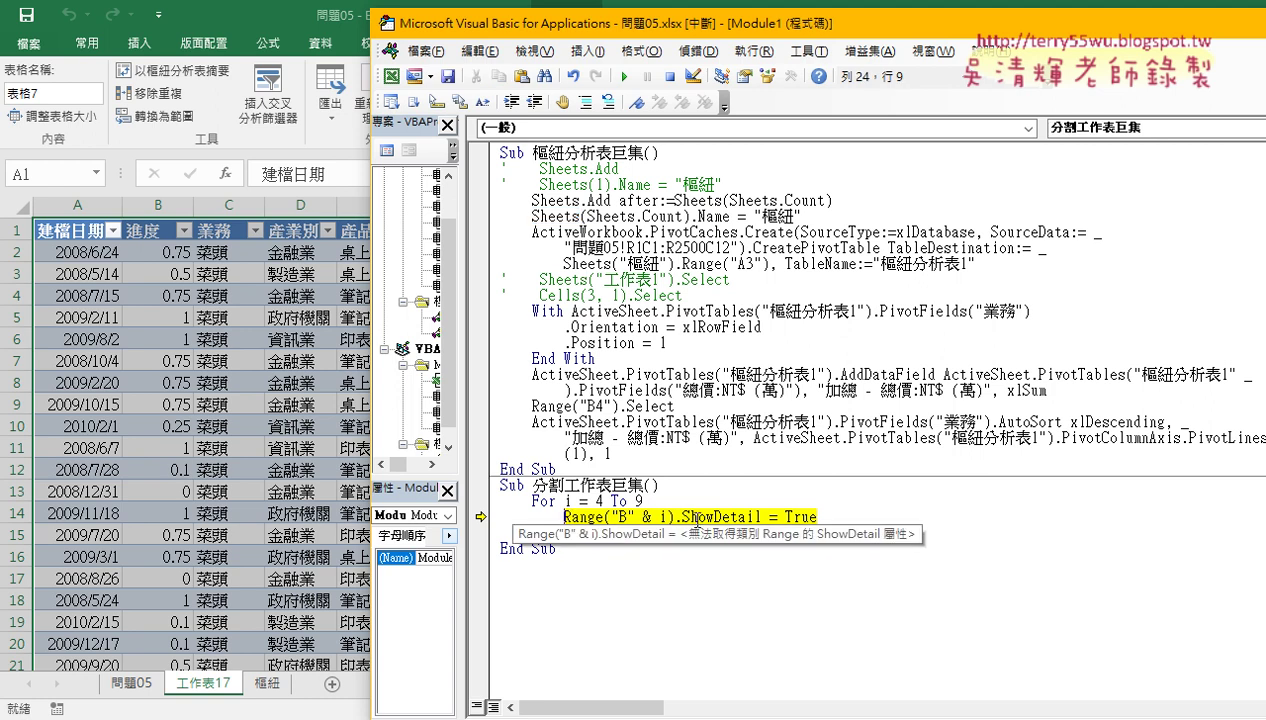
text(Sheets())
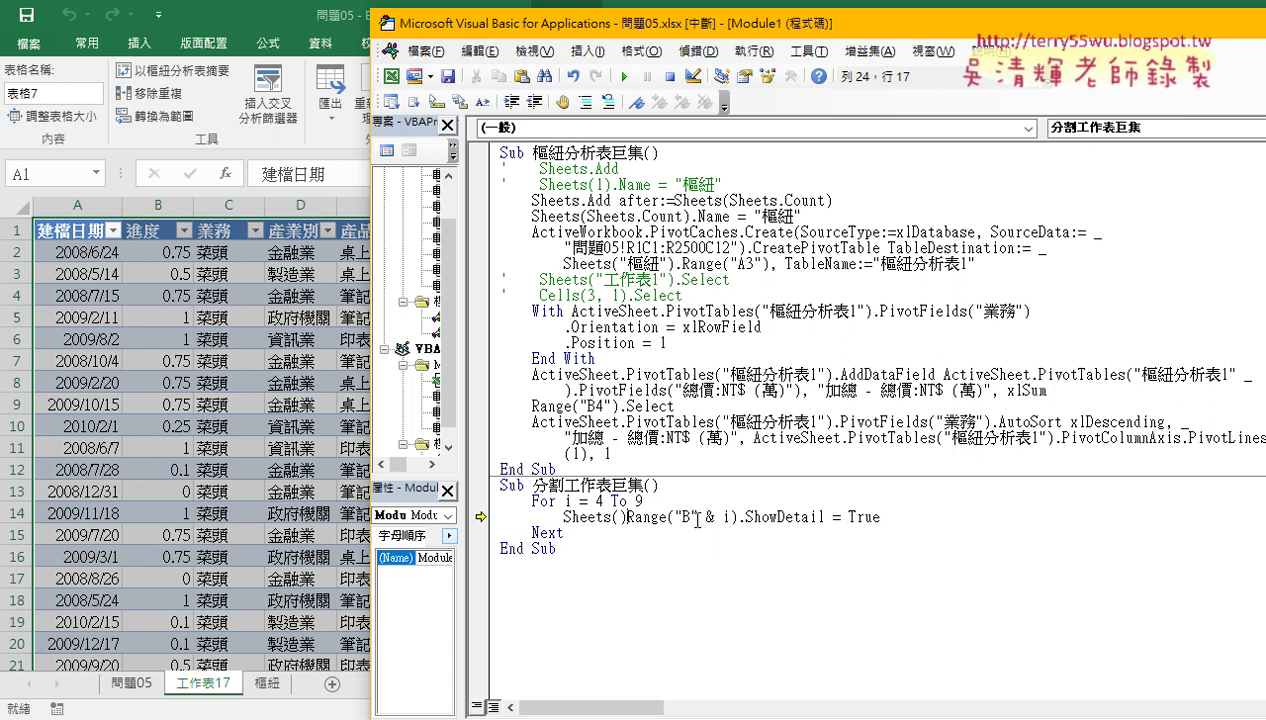
text(.)
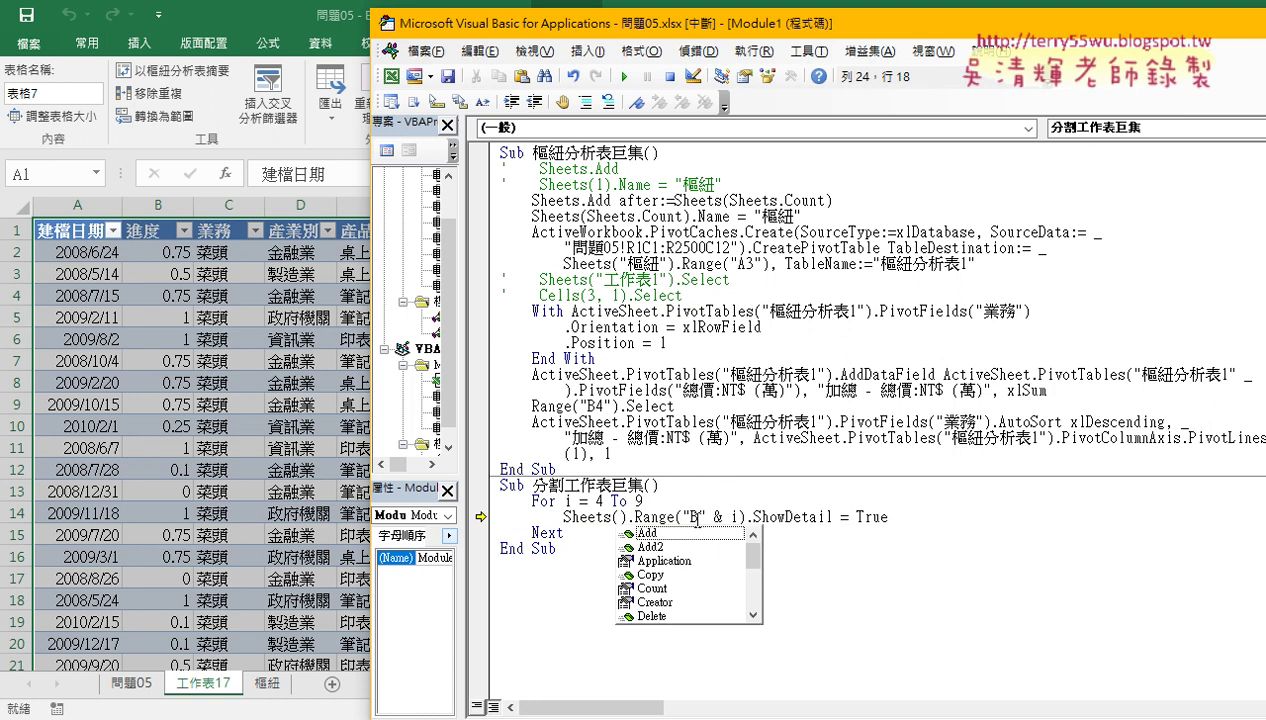
- Copy the 樞紐 sheet name into Sheets(), in quotes, on the loop line
double_click(775, 216)
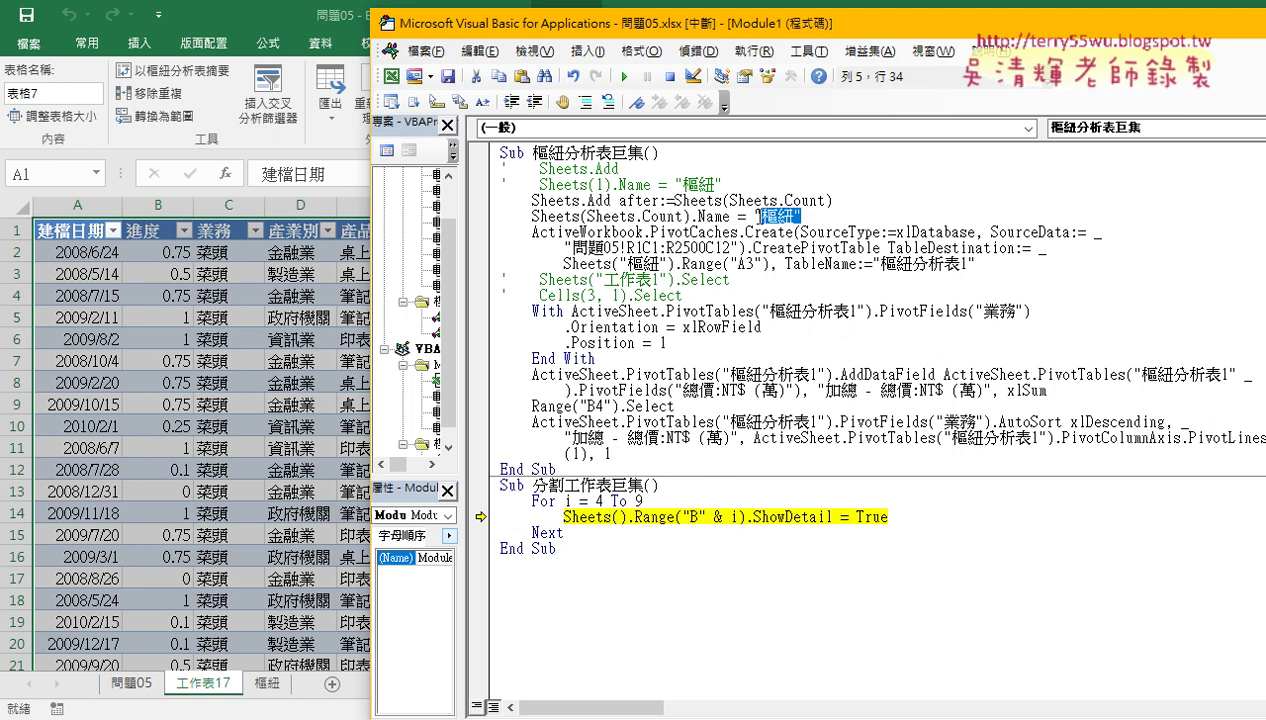
right_click(775, 222)
click(800, 262)
click(620, 516)
text(")
key(ctrl+v)
text(")
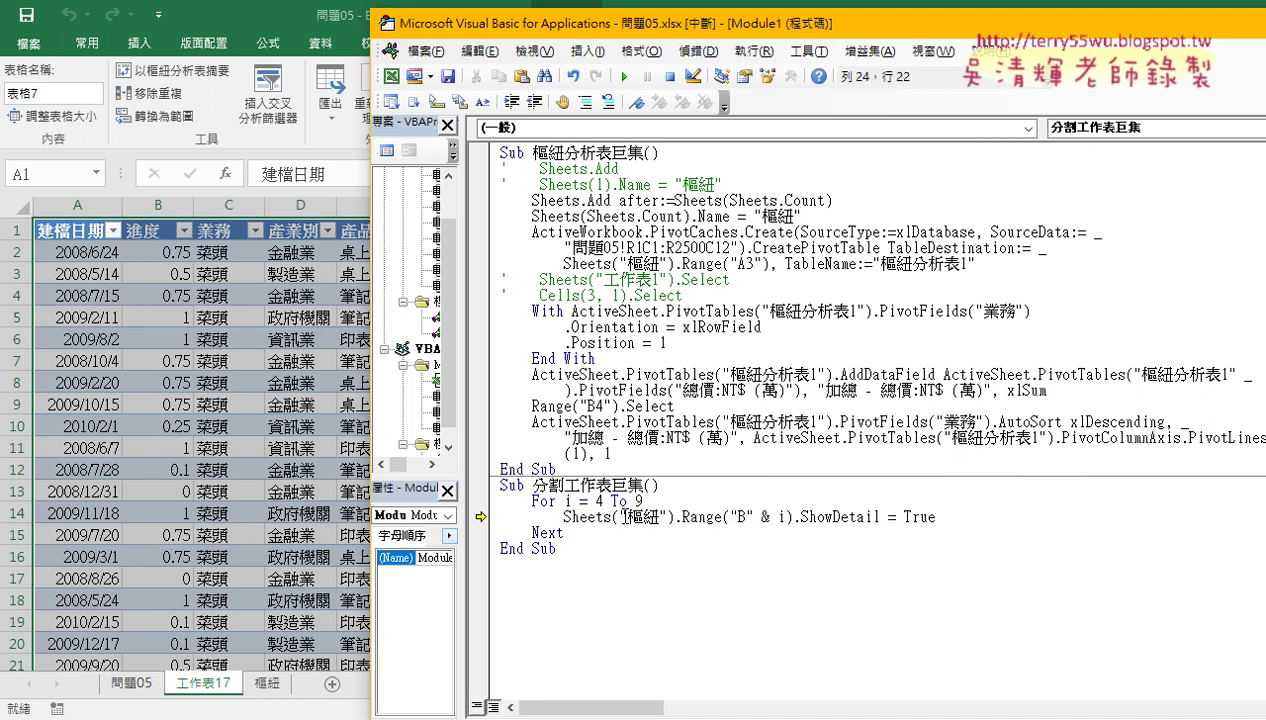
click(766, 590)
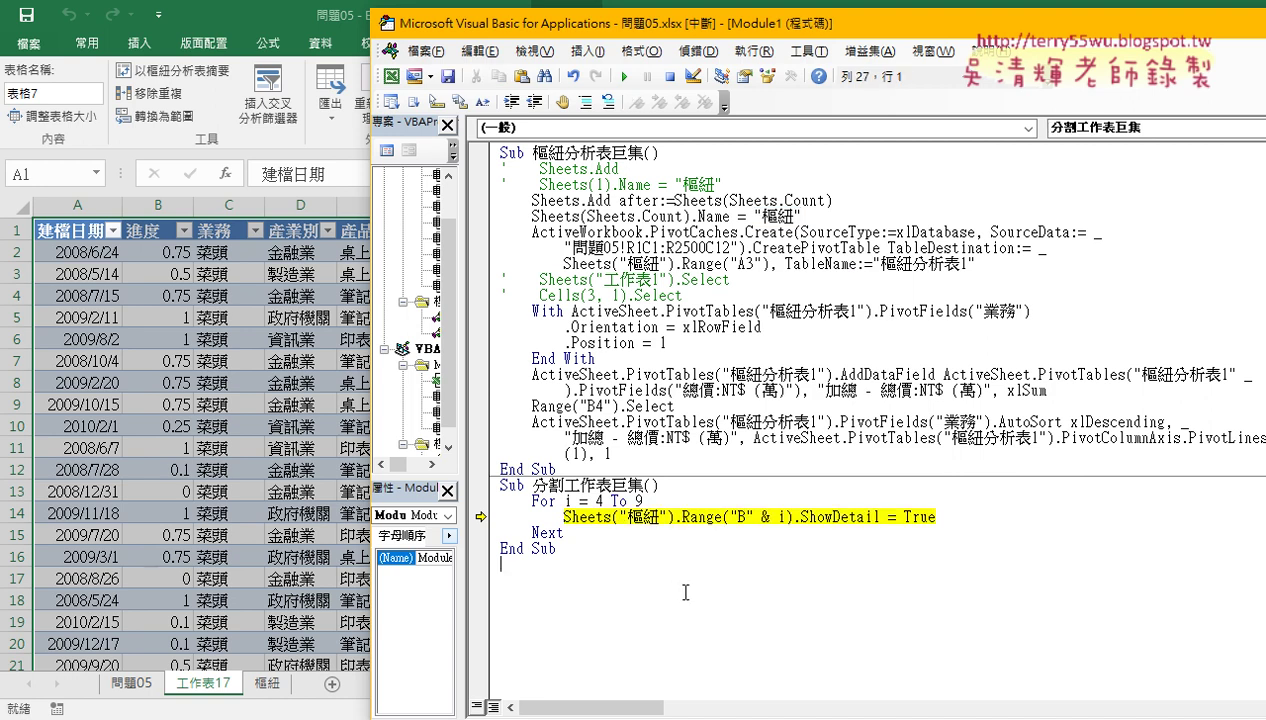
click(778, 516)
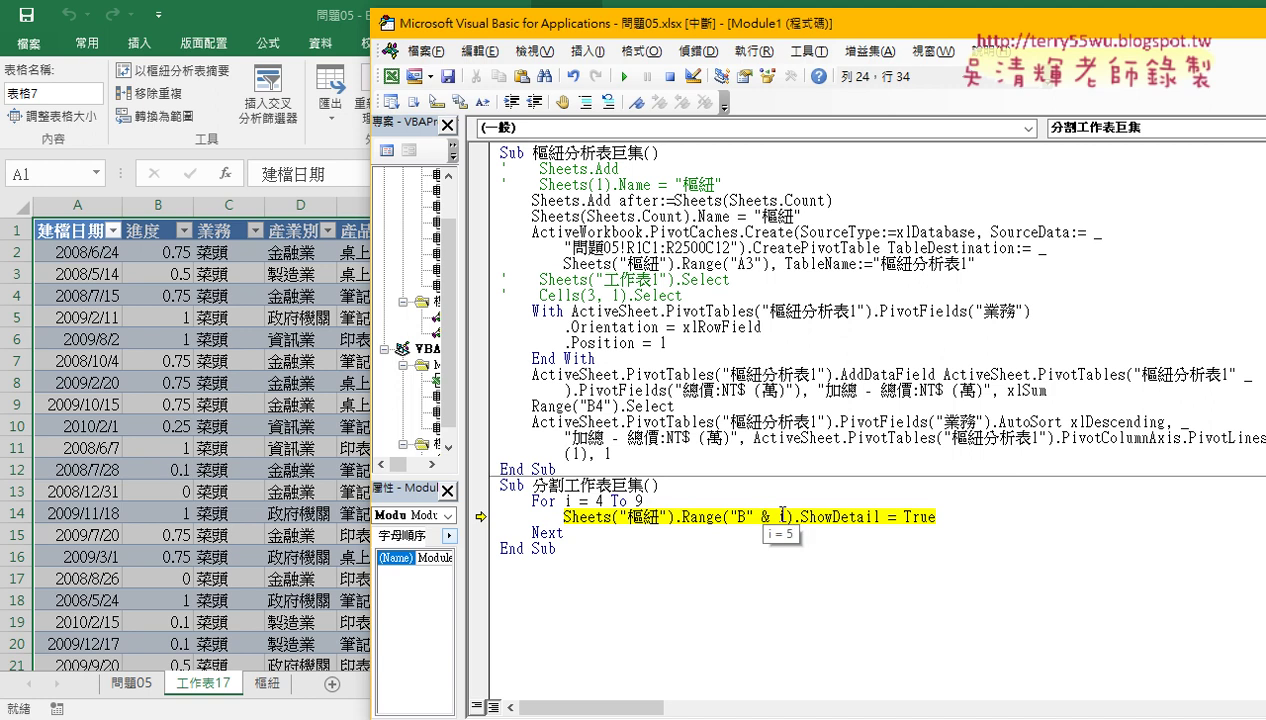
- Step through the remaining loop passes, creating detail sheets through 小張 and reaching End Sub
click(858, 516)
key(F8)
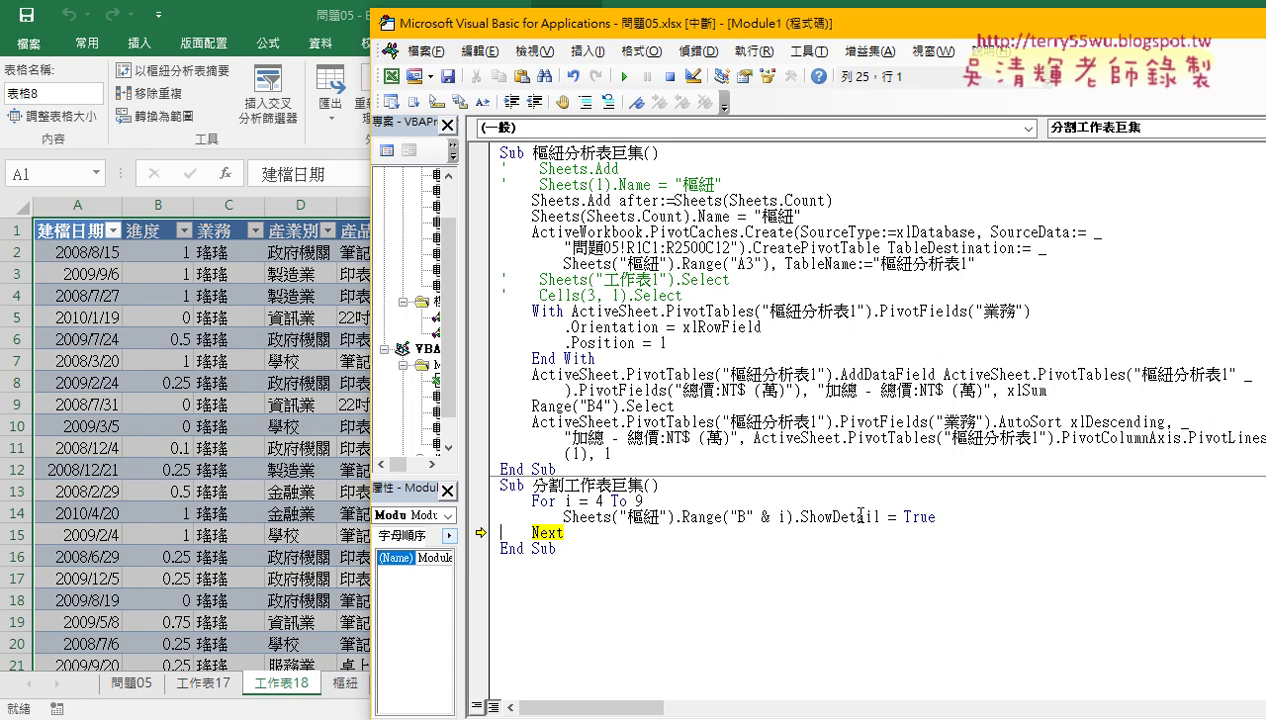
key(F8)
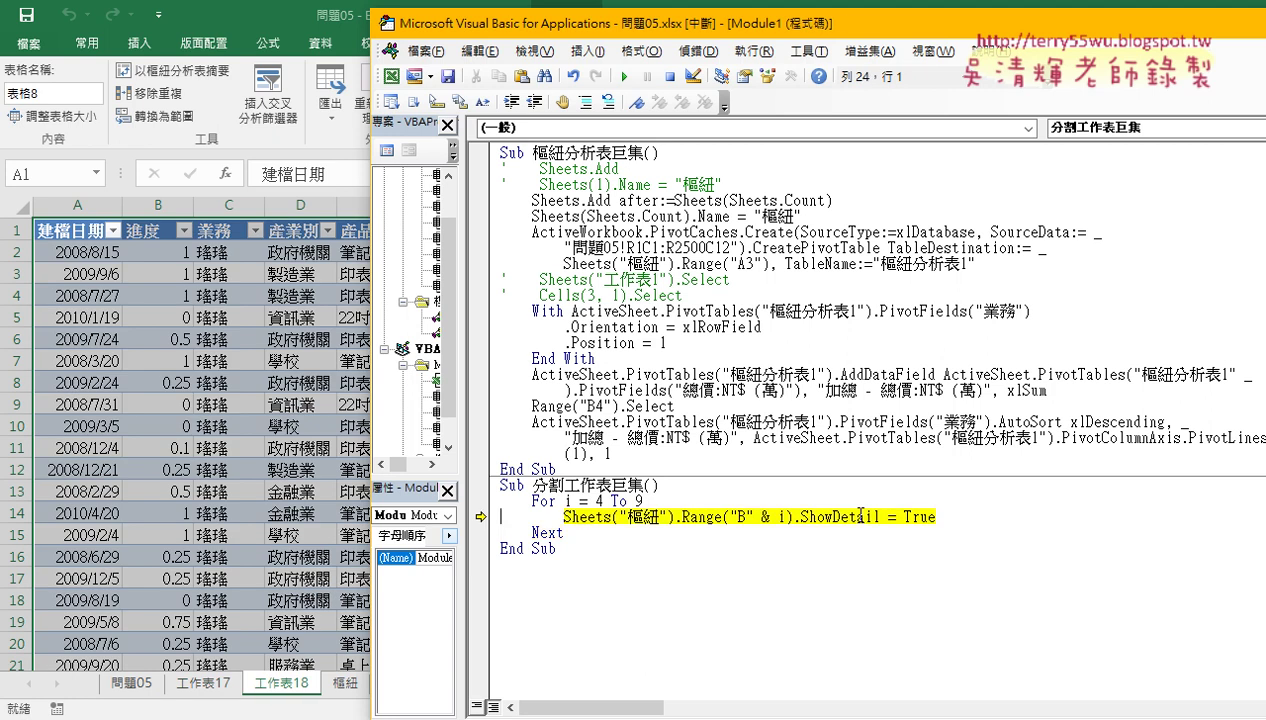
key(F8)
key(F8)
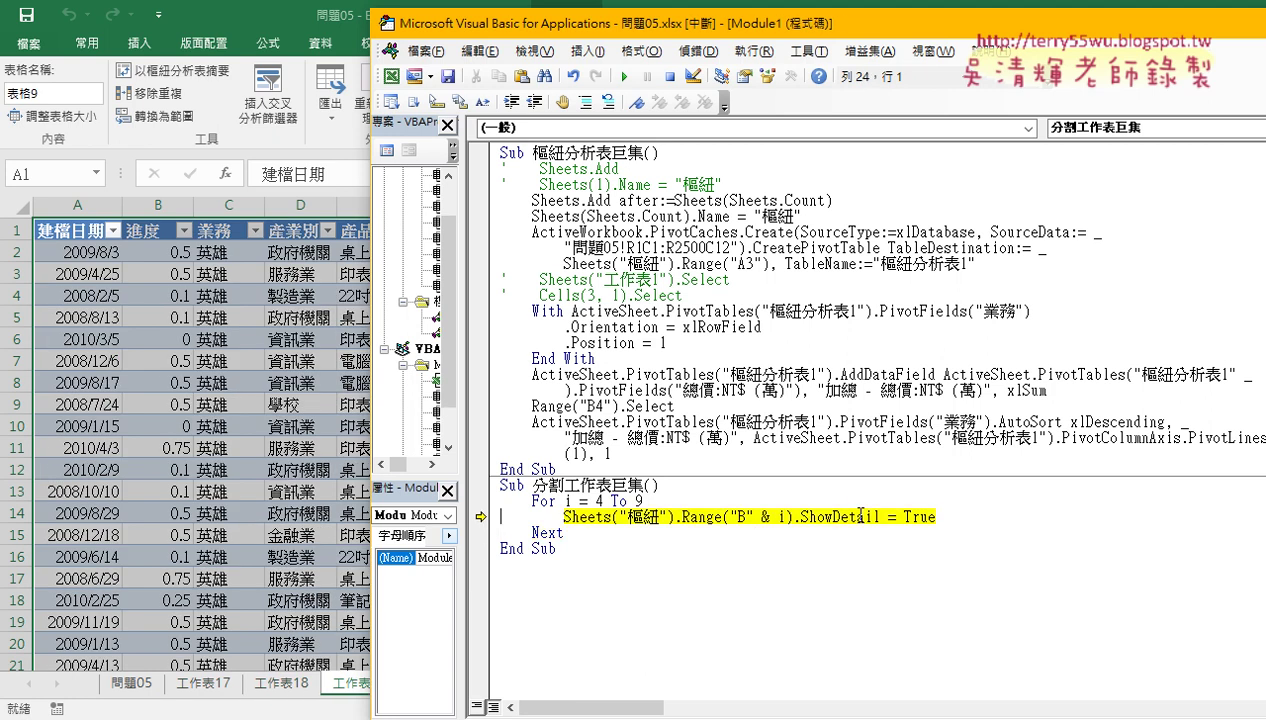
key(F8)
key(F8)
key(F8)
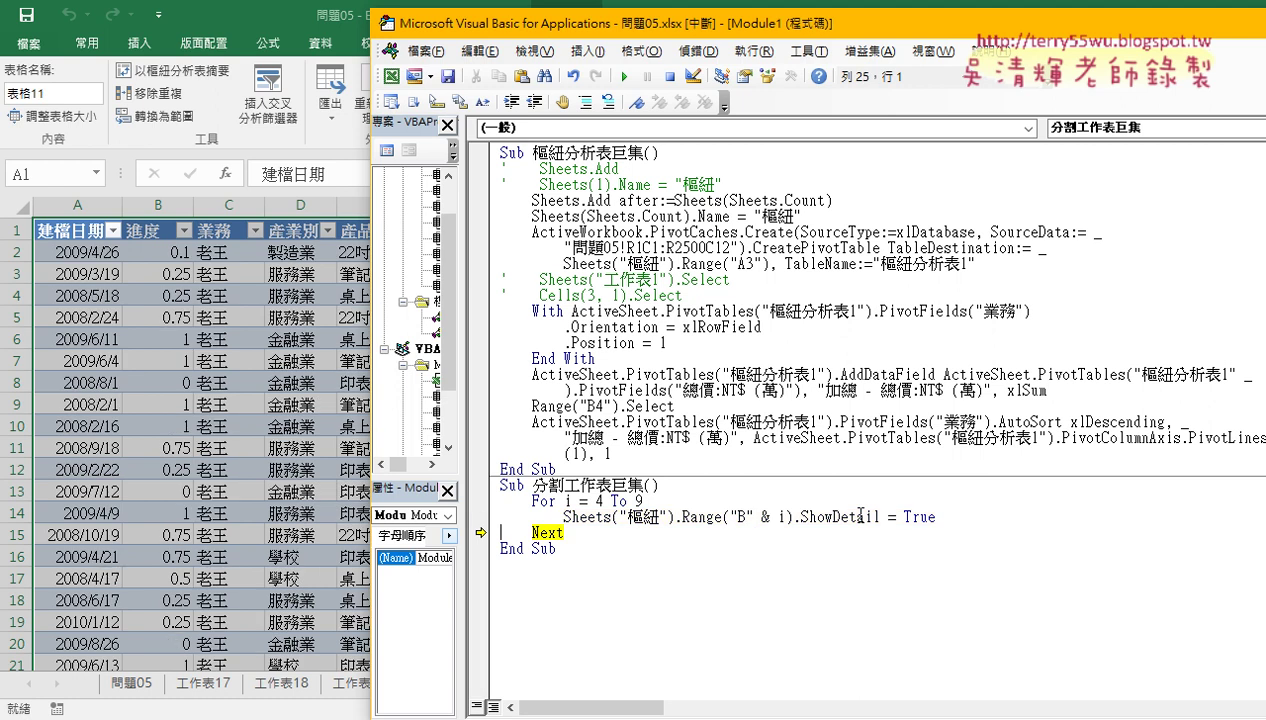
key(F8)
key(F8)
key(F8)
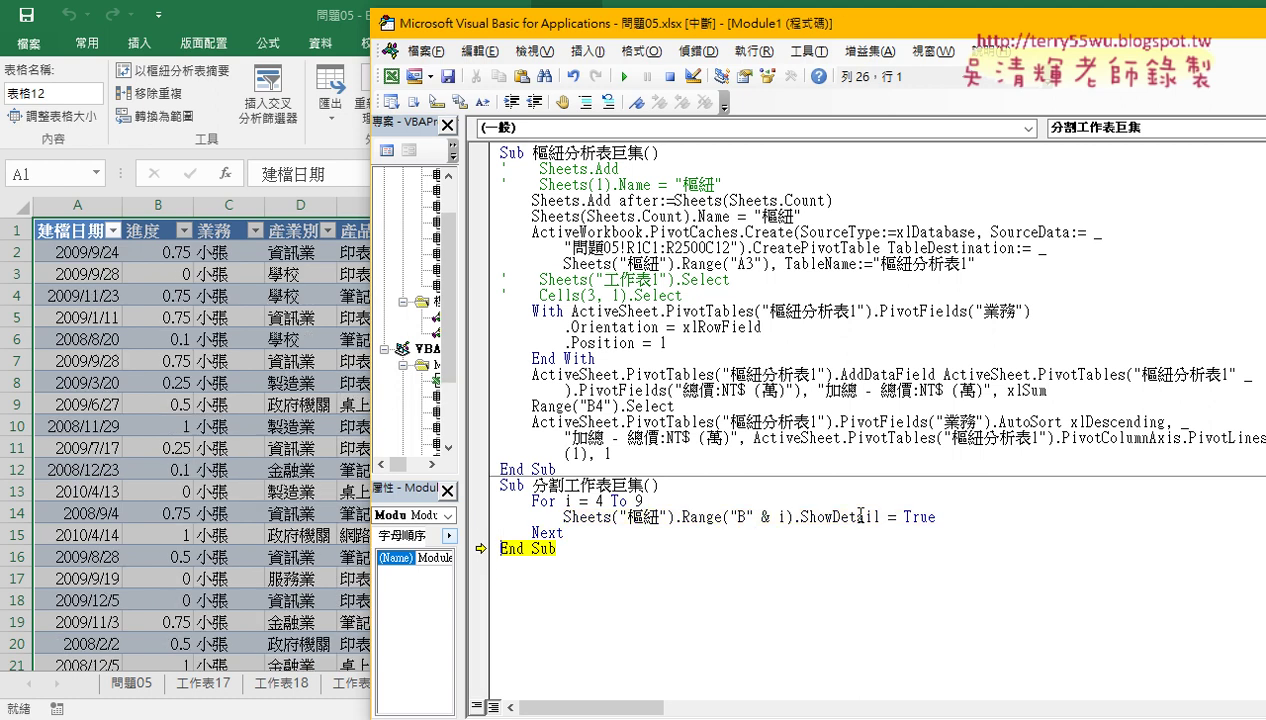
key(F8)
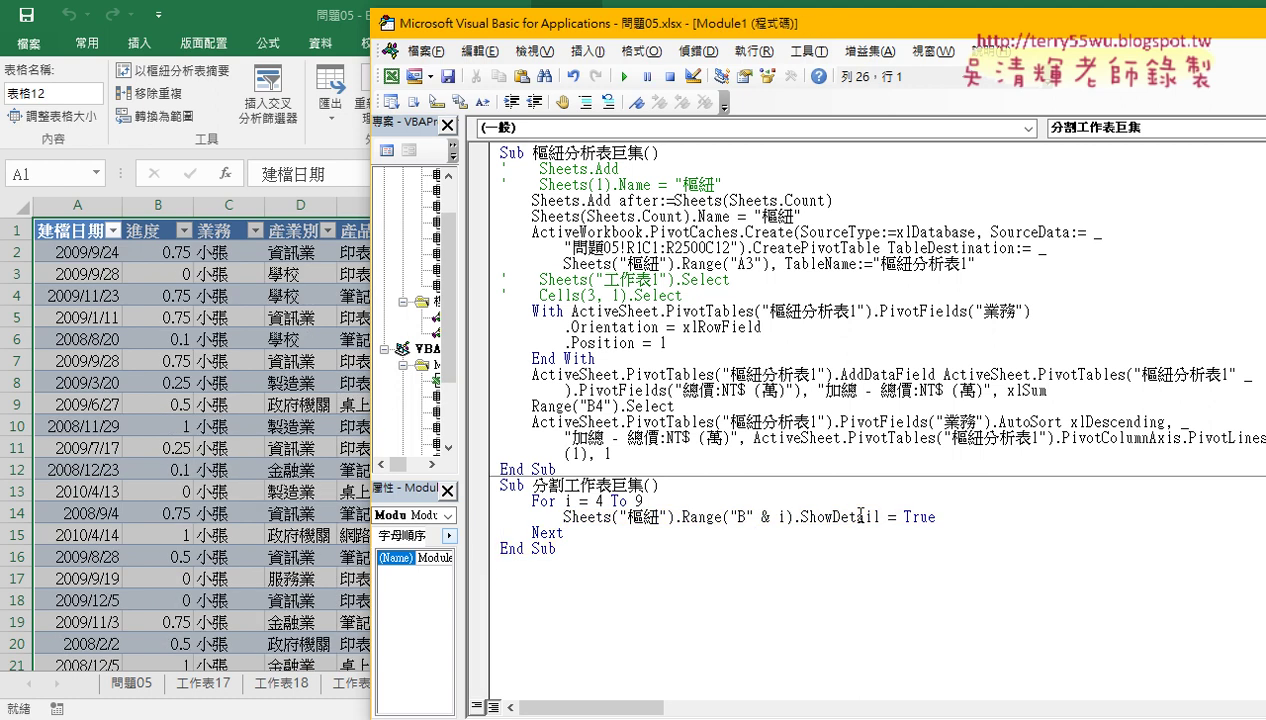
- Look at detail sheets 工作表18, 工作表22 and 工作表21, then the 樞紐 sheet
click(300, 686)
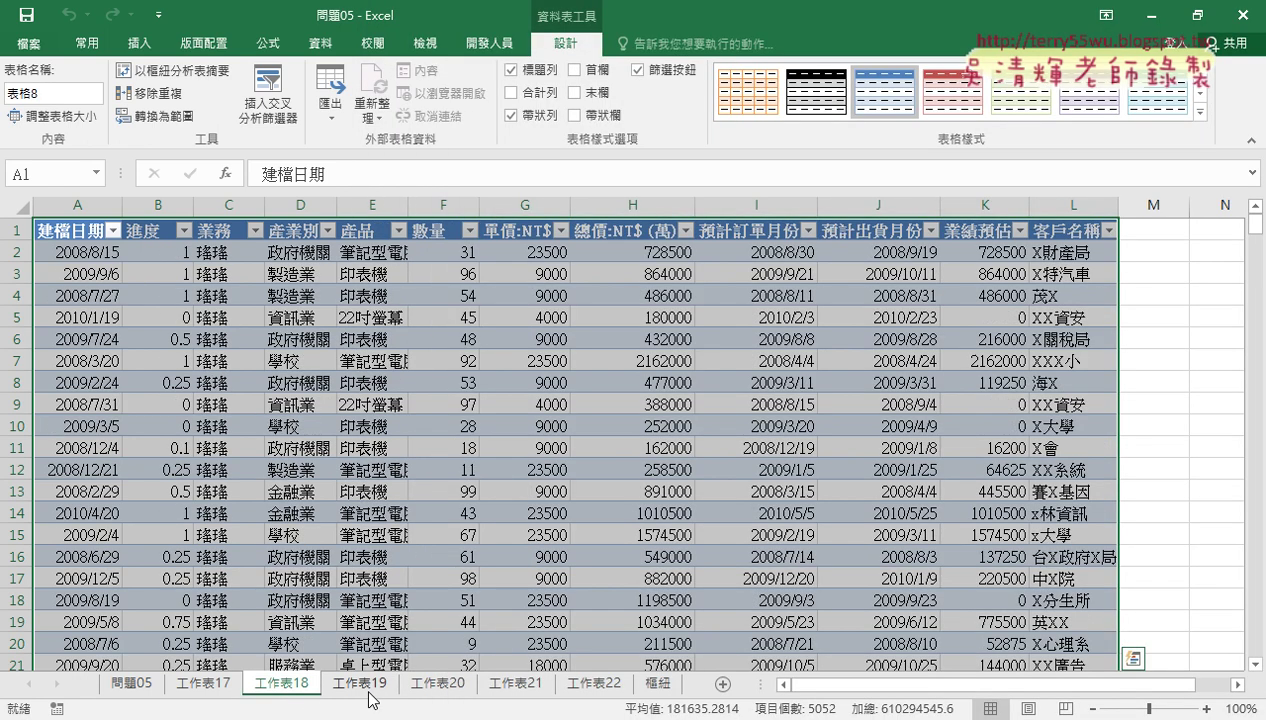
click(618, 688)
click(530, 686)
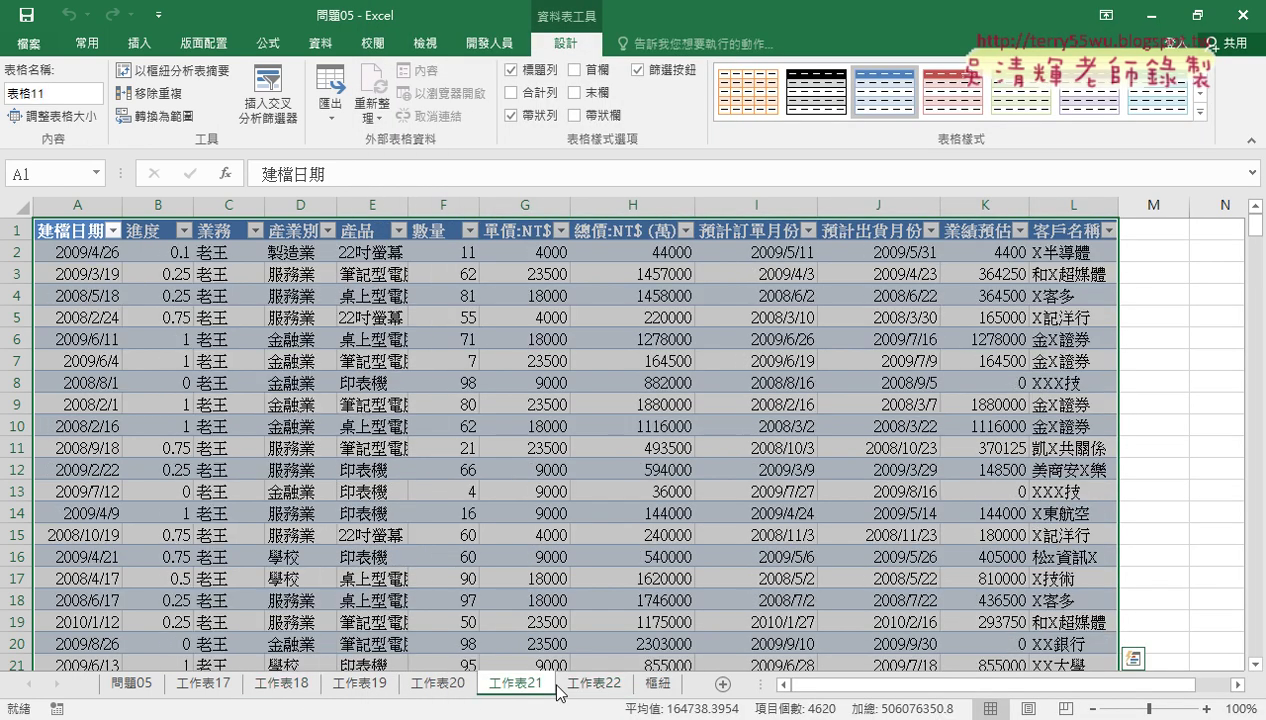
click(652, 684)
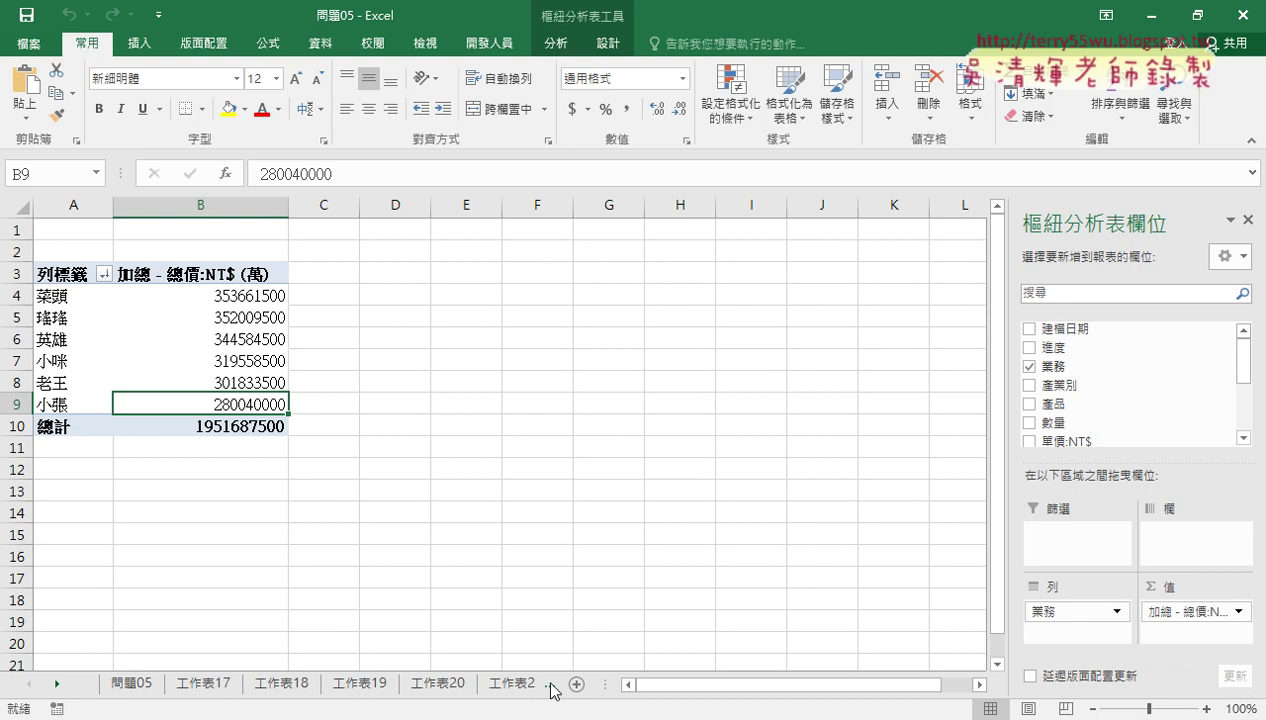
- Widen the sheet-tab bar, review 工作表22 back to 工作表17, and return to 樞紐
drag(604, 683, 943, 684)
click(520, 684)
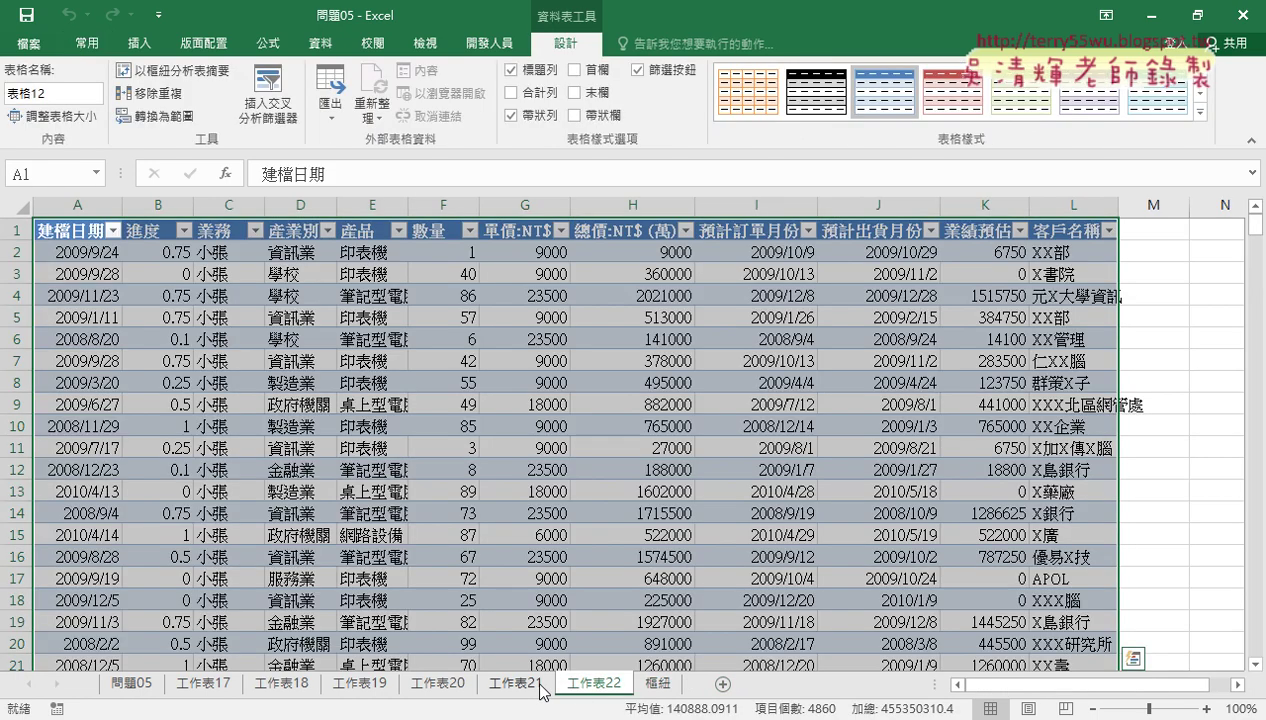
click(437, 683)
click(359, 683)
click(281, 683)
click(203, 683)
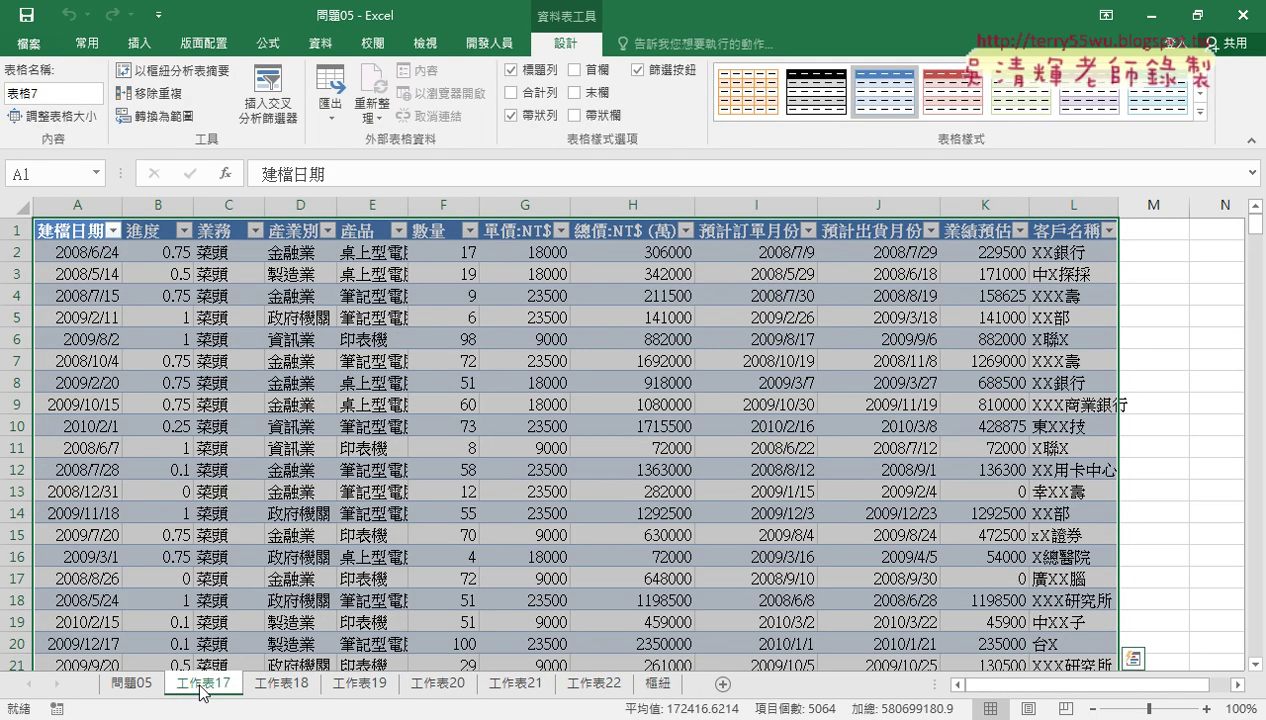
click(657, 683)
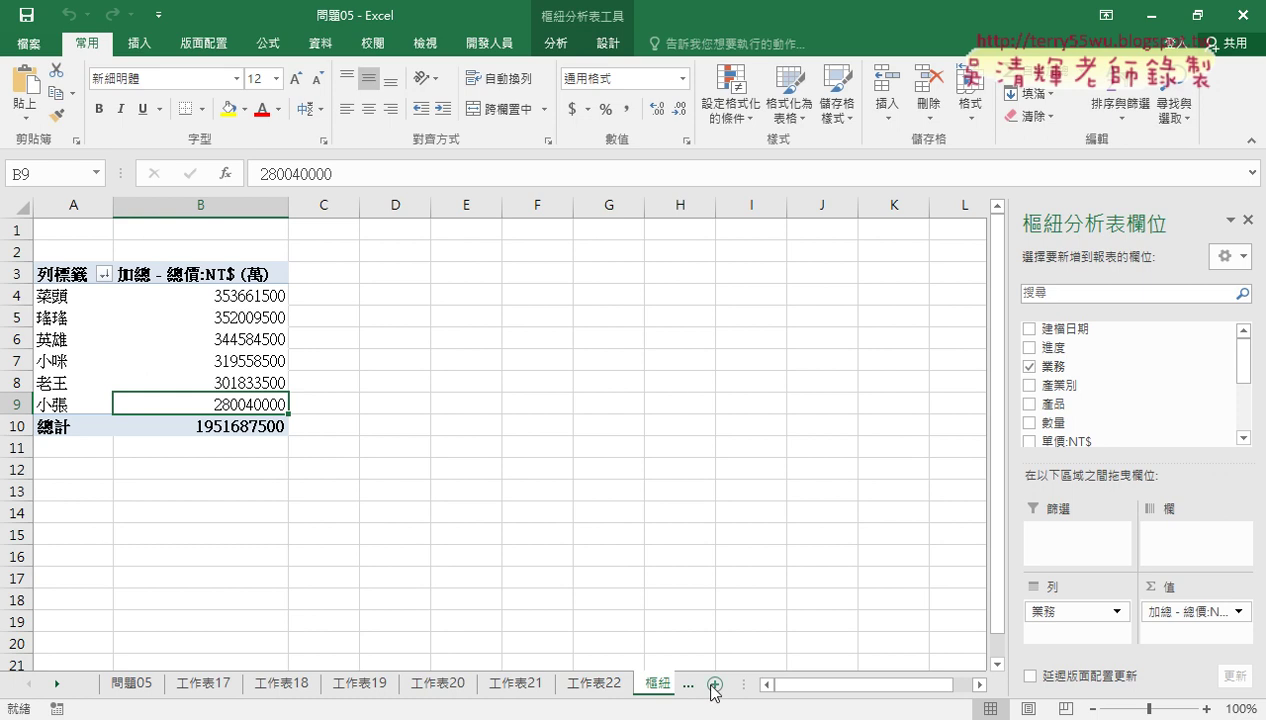
drag(742, 684, 845, 684)
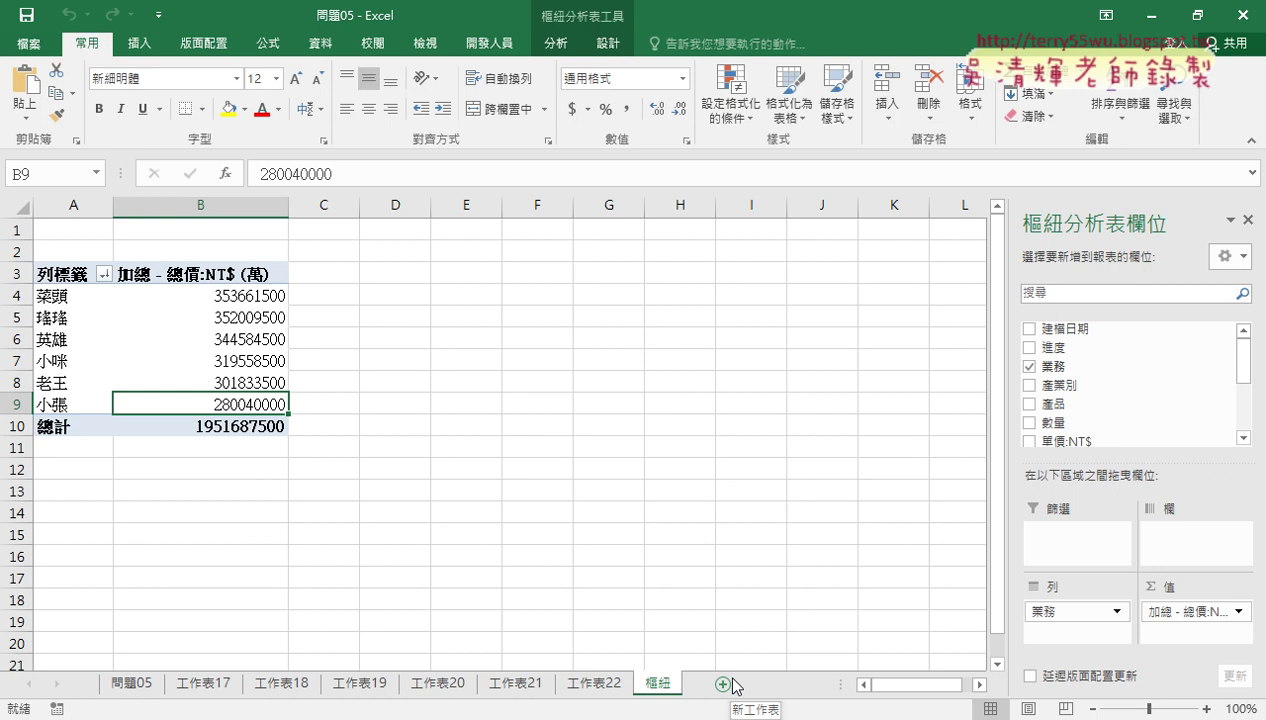
- Open the Visual Basic editor and highlight the two commented-out sheet lines in Module1
click(489, 43)
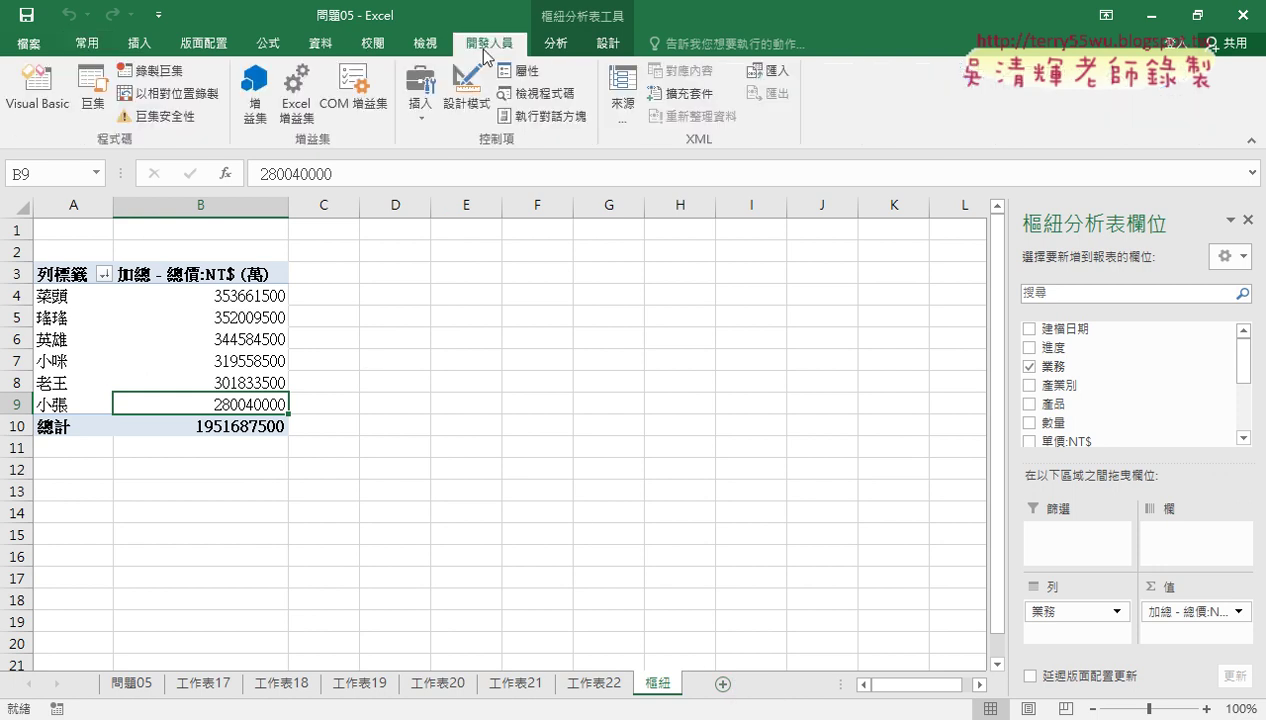
click(40, 88)
click(740, 187)
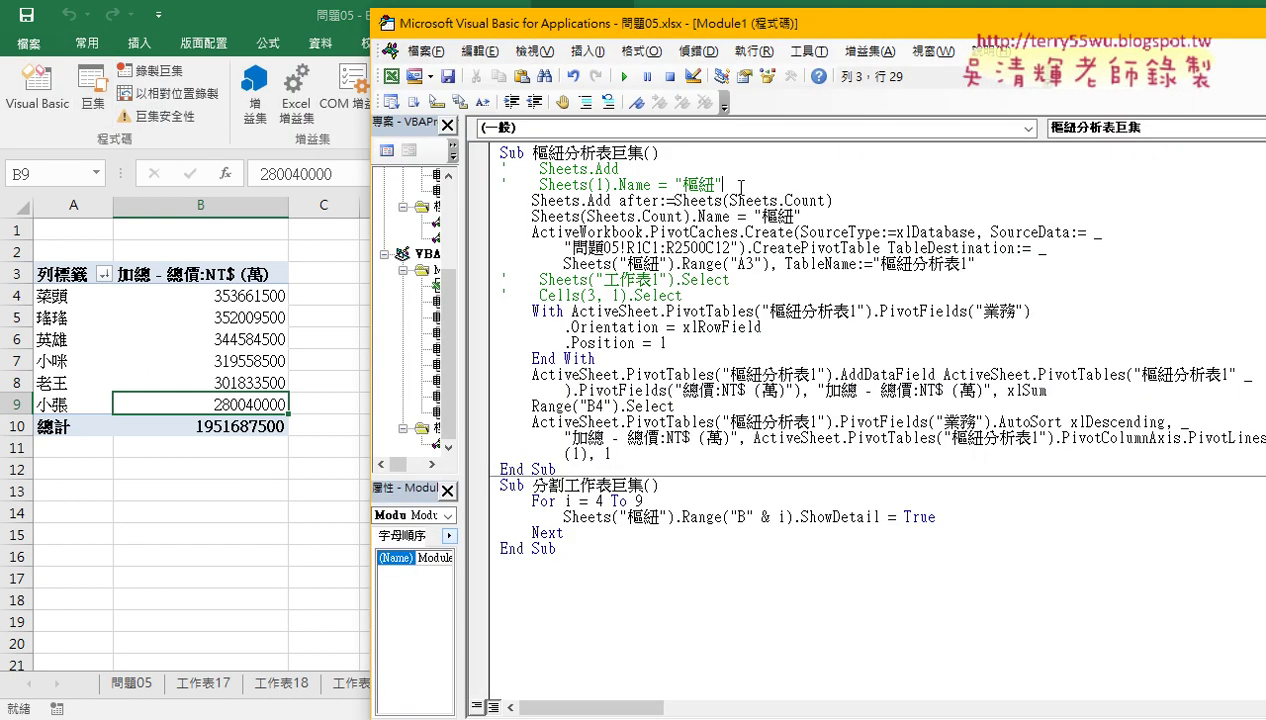
drag(740, 187, 478, 168)
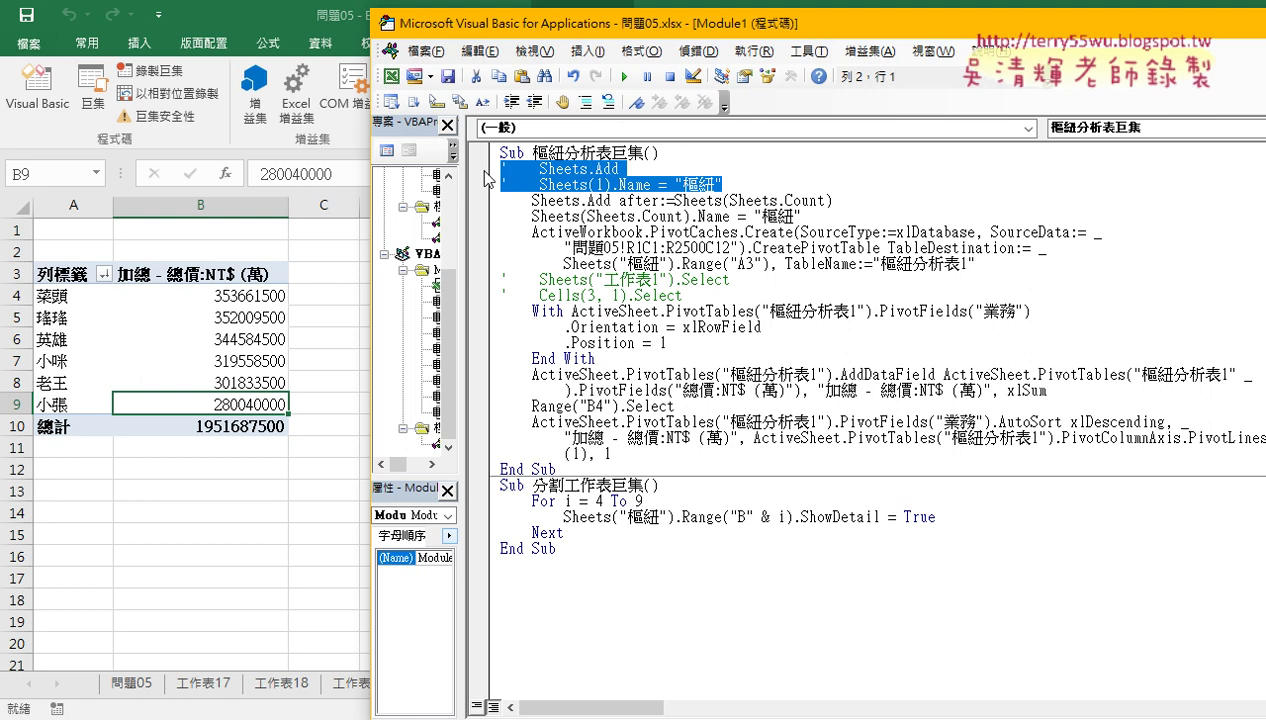
- Highlight the Sheets.Add and 樞紐-naming lines, then the Range ShowDetail call and To 9 limit
mouse_move(801, 216)
mouse_down()
mouse_move(481, 212)
mouse_move(481, 200)
mouse_up()
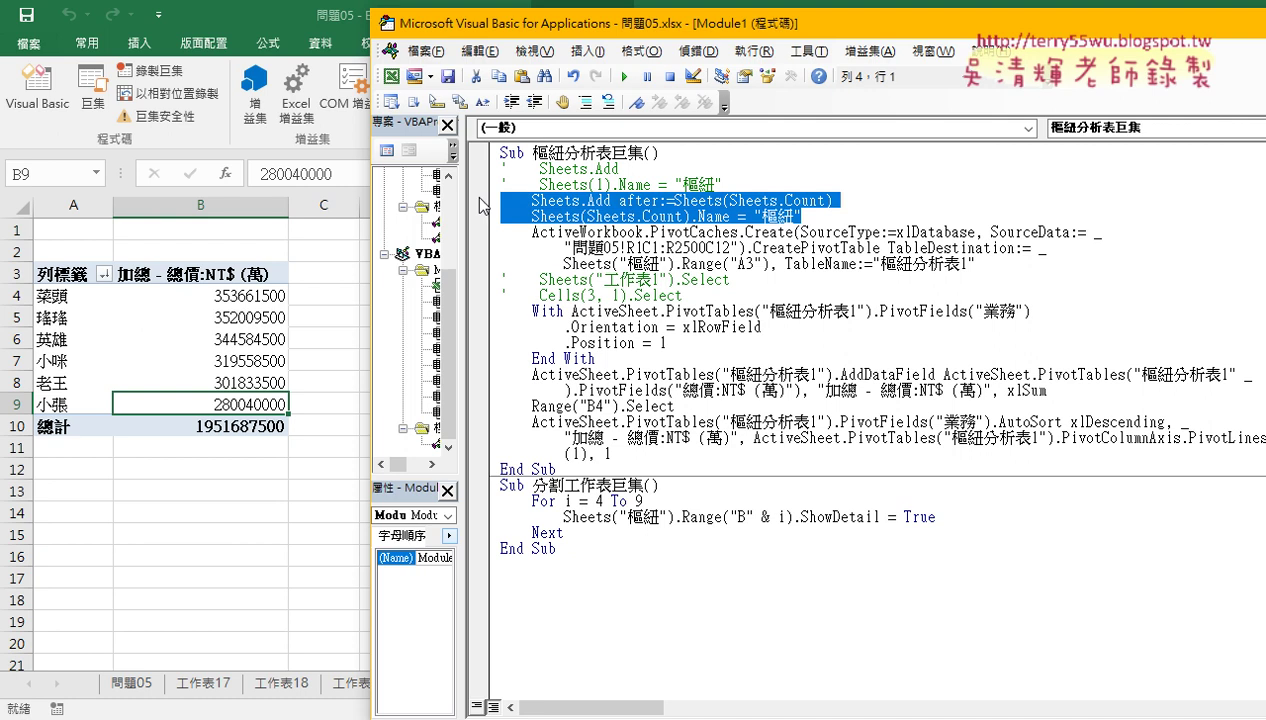
click(800, 215)
shift+click(643, 215)
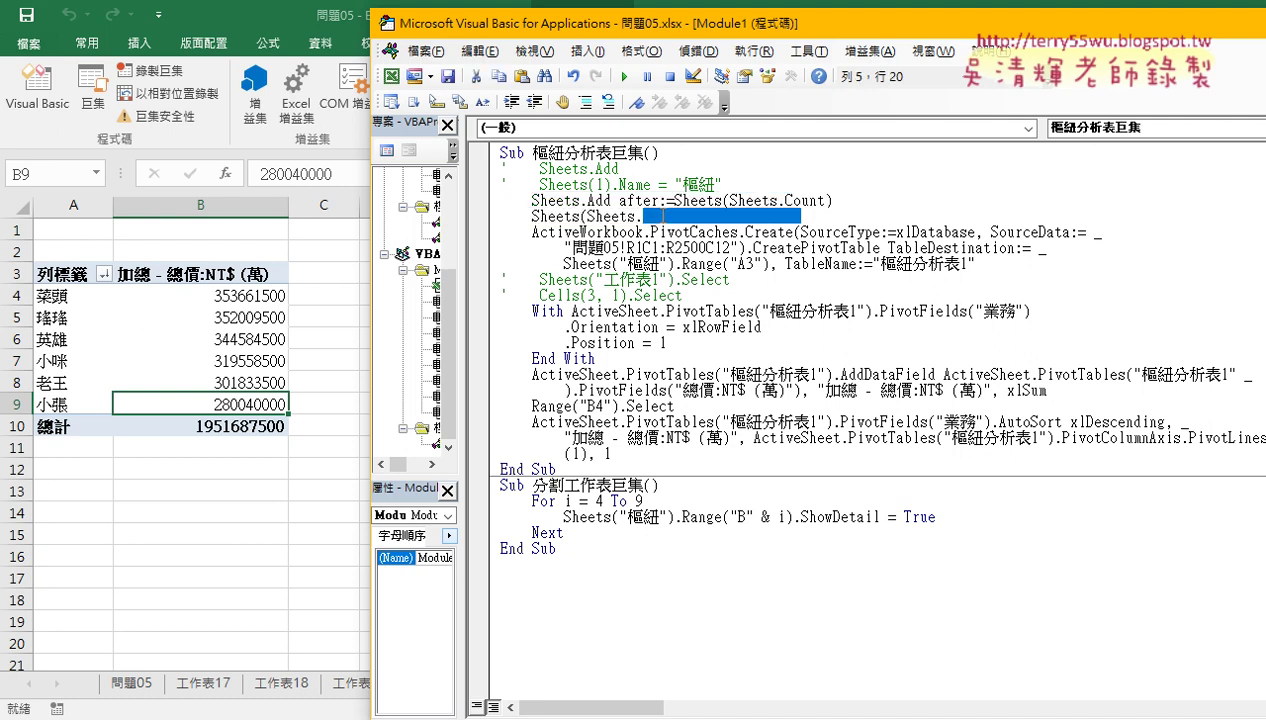
shift+click(500, 201)
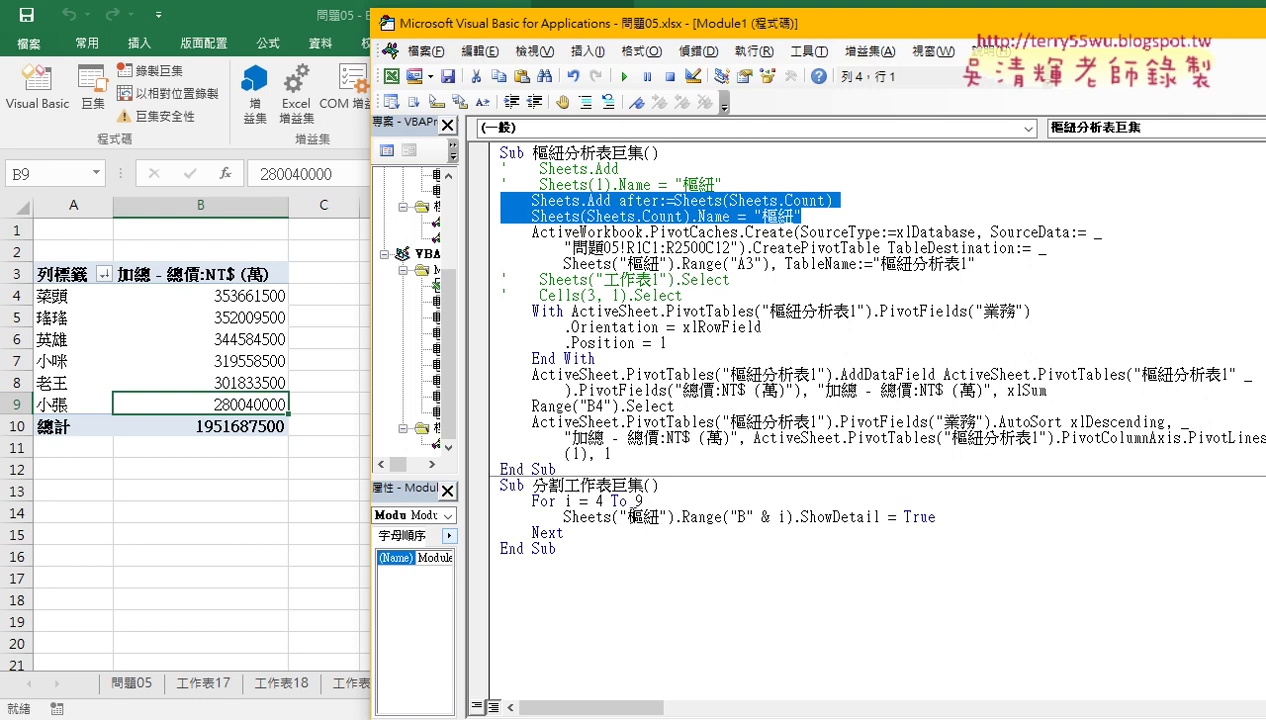
drag(681, 516, 884, 516)
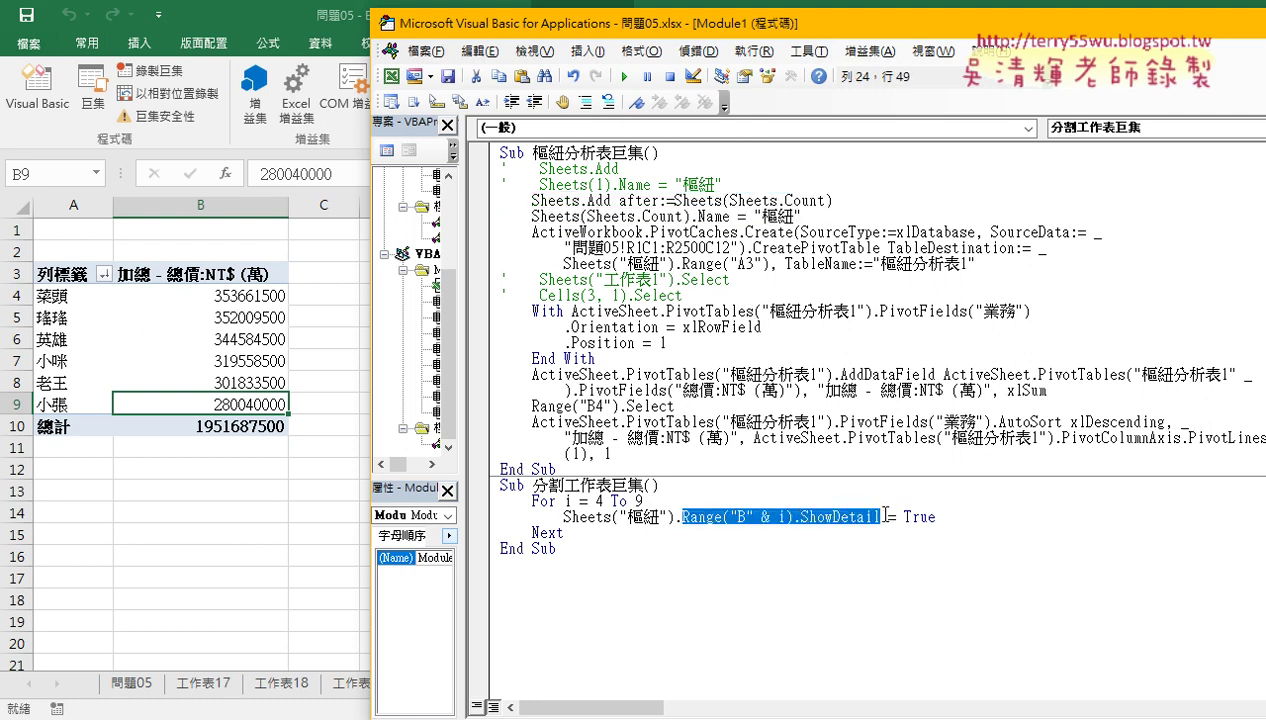
mouse_move(643, 501)
mouse_down()
mouse_move(533, 503)
mouse_move(680, 522)
mouse_up()
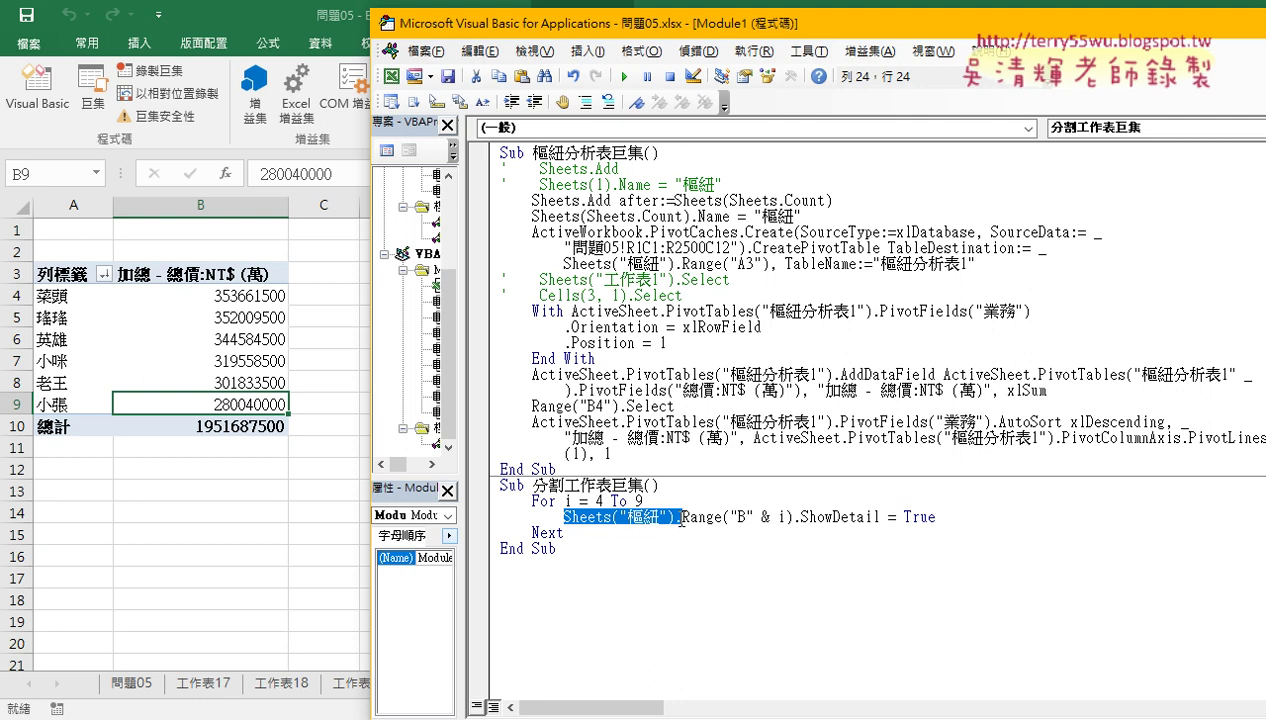